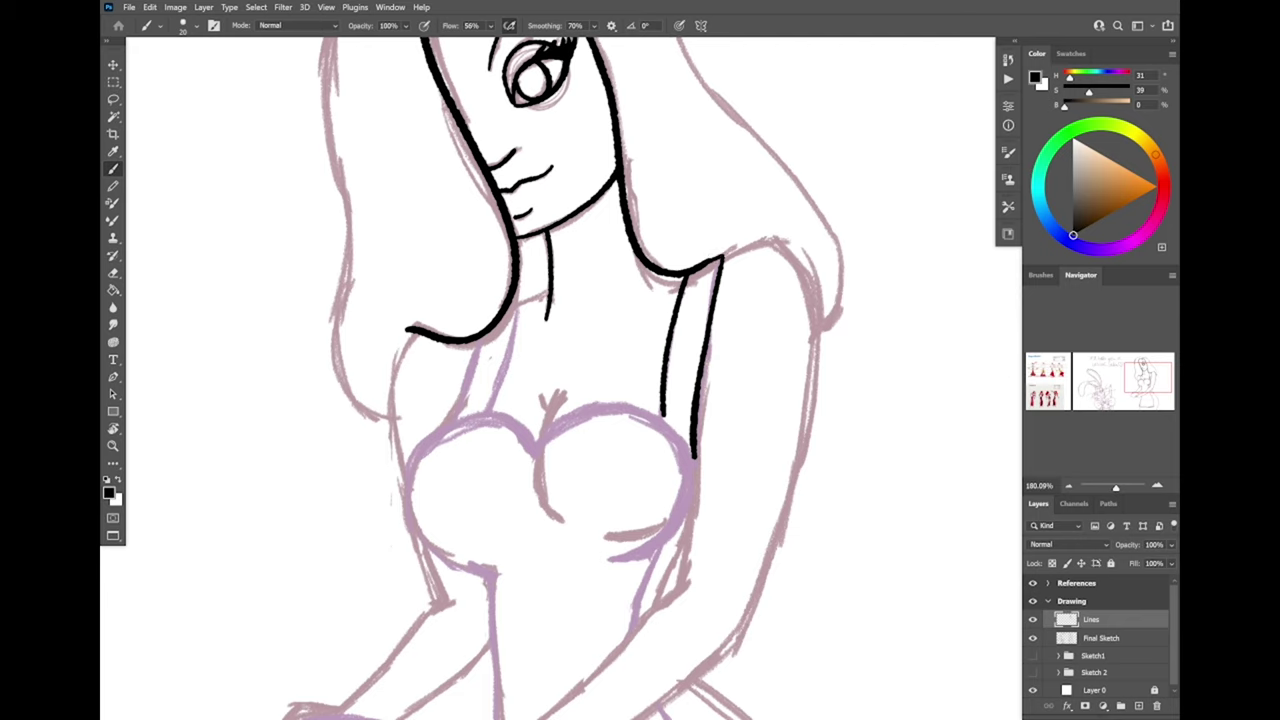
# - Ink the left shoulder strap, the collarbone line and the right cup of the dress over the sketch
pyautogui.moveTo(493, 405); pyautogui.dragTo(487, 416)
pyautogui.hotkey('ctrl', 'z')
pyautogui.moveTo(534, 458); pyautogui.dragTo(688, 436)
pyautogui.hotkey('ctrl', 'z')
pyautogui.moveTo(536, 458)
pyautogui.mouseDown()
pyautogui.moveTo(692, 490)
pyautogui.moveTo(636, 555)
pyautogui.mouseUp()
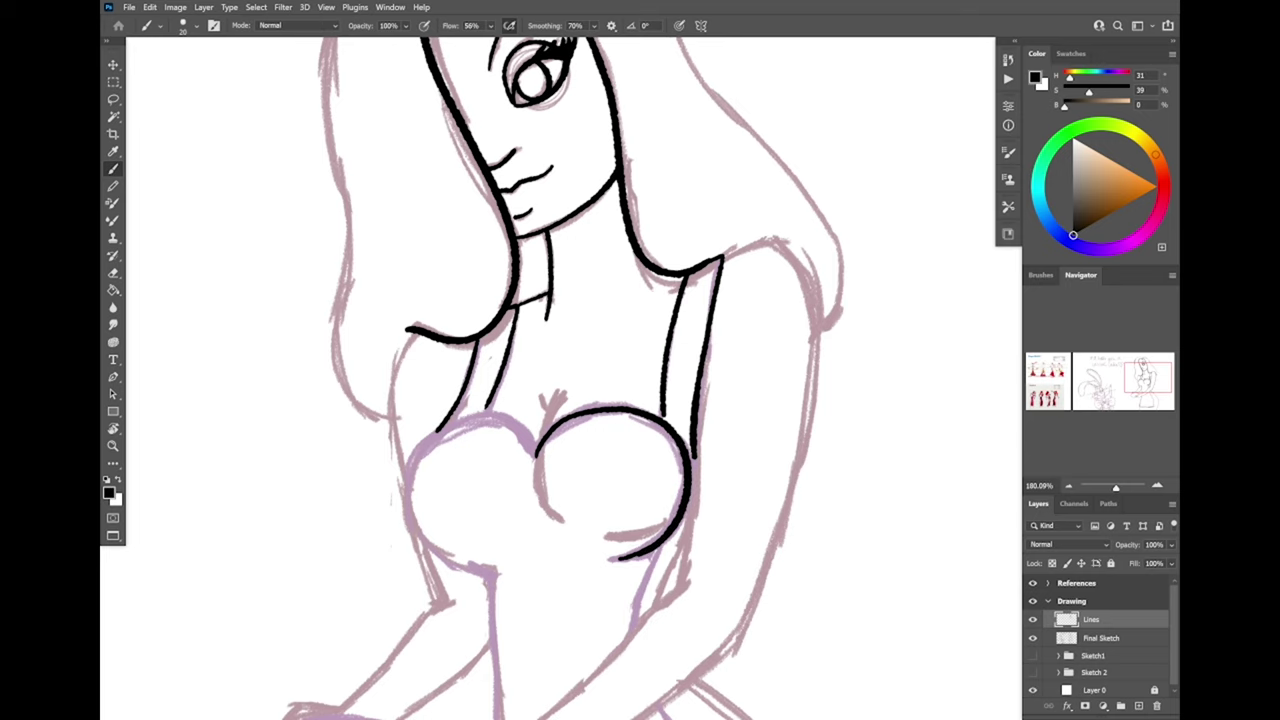
# - Ink the left cup's contour and the short line where the two cups meet
pyautogui.moveTo(470, 572)
pyautogui.mouseDown()
pyautogui.moveTo(410, 475)
pyautogui.moveTo(434, 434)
pyautogui.mouseUp()
pyautogui.hotkey('ctrl', 'z')
pyautogui.moveTo(470, 490)
pyautogui.mouseDown()
pyautogui.moveTo(443, 458)
pyautogui.moveTo(540, 338)
pyautogui.mouseUp()
pyautogui.scroll(2, 640, 375)
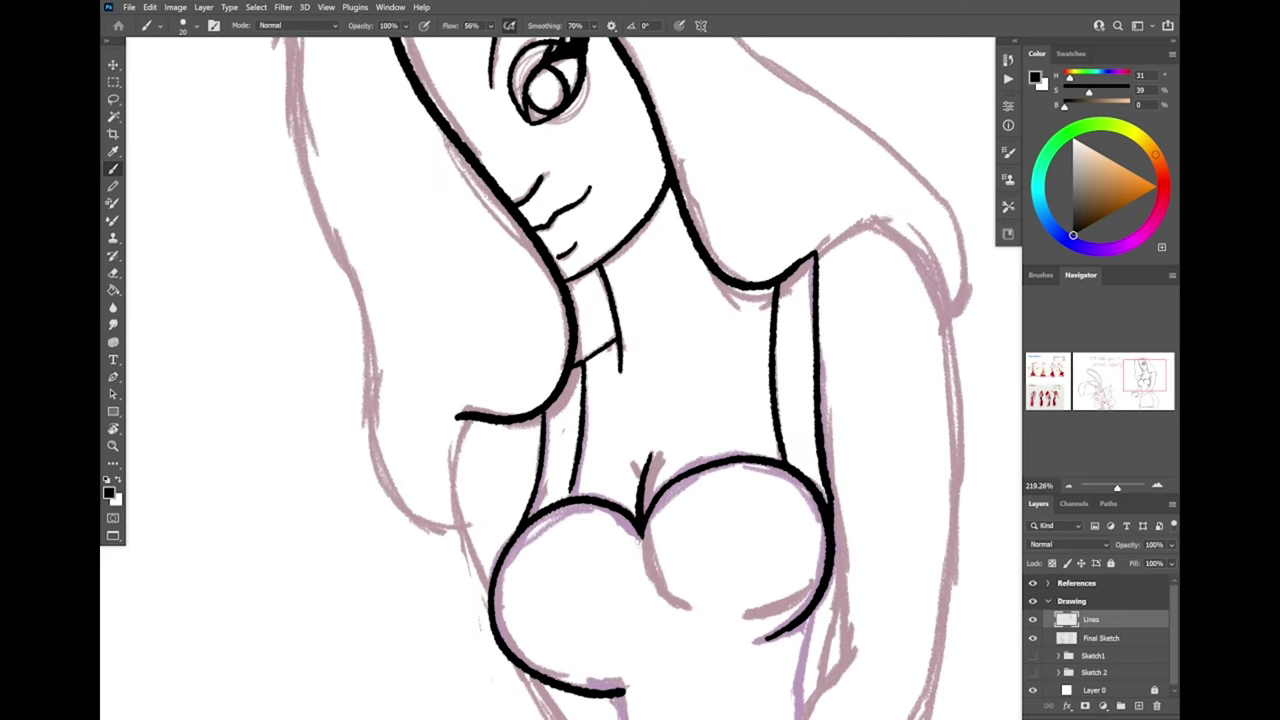
# - Ink the left shoulder and upper arm from the hair down to the bust
pyautogui.scroll(-2, 560, 378)
pyautogui.scroll(2, 560, 378)
pyautogui.moveTo(450, 342)
pyautogui.mouseDown()
pyautogui.moveTo(424, 443)
pyautogui.moveTo(436, 524)
pyautogui.moveTo(428, 482)
pyautogui.moveTo(452, 338)
pyautogui.mouseUp()
pyautogui.hotkey('ctrl', 'z')
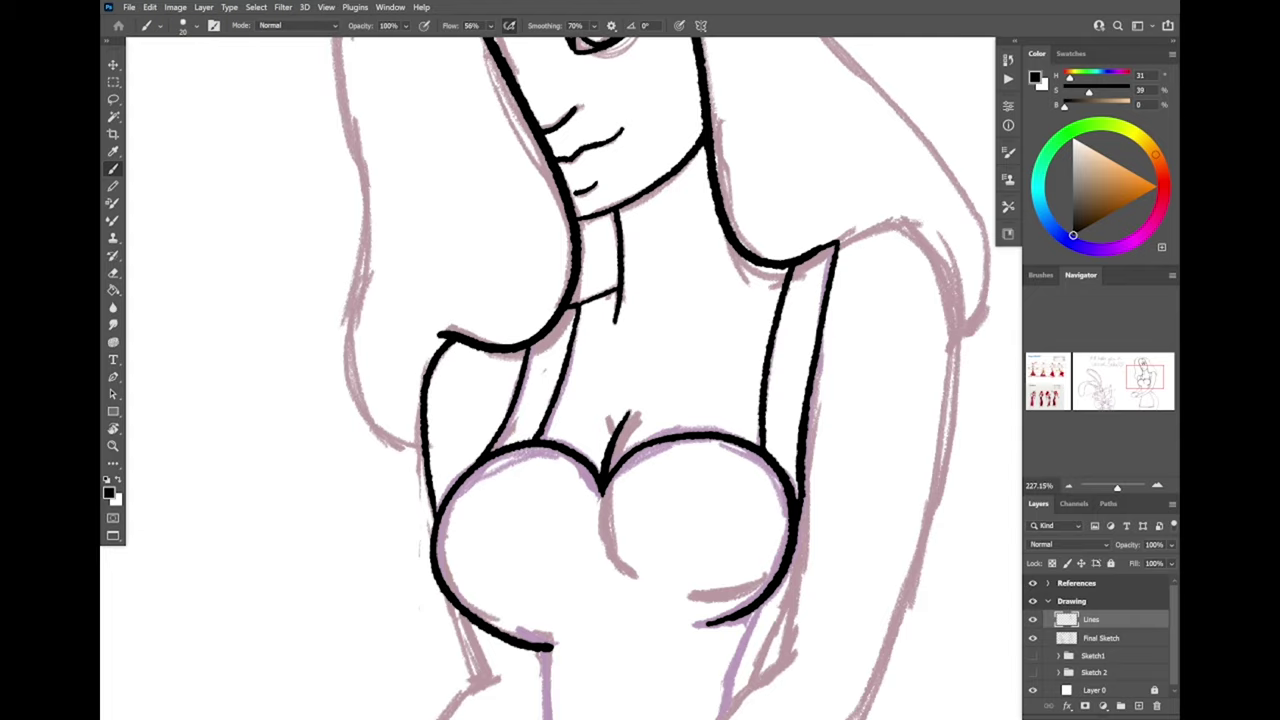
pyautogui.scroll(-3, 560, 378)
pyautogui.scroll(1, 560, 378)
pyautogui.scroll(-2, 560, 378)
# - Ink the right shoulder and outer arm down to the elbow, checking the lines with the Final Sketch layer hidden briefly
pyautogui.moveTo(684, 163)
pyautogui.mouseDown()
pyautogui.moveTo(735, 165)
pyautogui.moveTo(757, 264)
pyautogui.mouseUp()
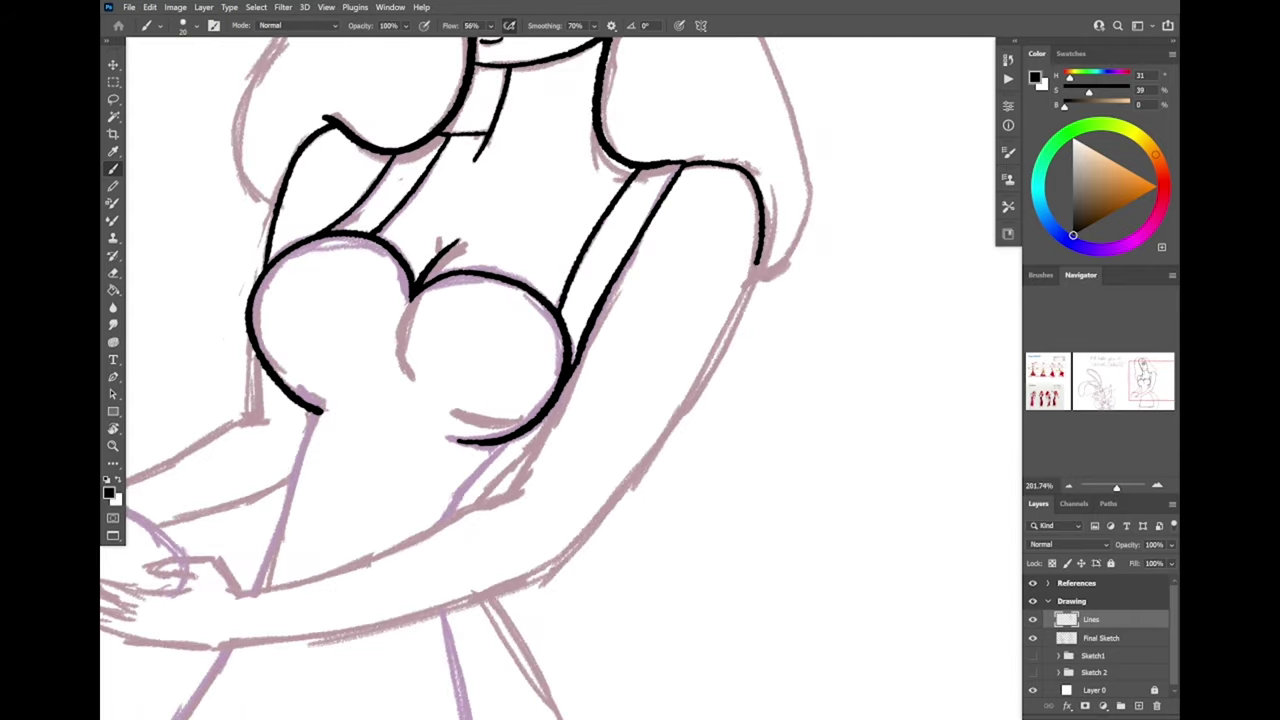
pyautogui.moveTo(568, 552)
pyautogui.mouseDown()
pyautogui.moveTo(718, 350)
pyautogui.moveTo(750, 284)
pyautogui.mouseUp()
pyautogui.press('Escape')
pyautogui.scroll(-3, 798, 420)
pyautogui.click(1034, 639)
pyautogui.click(1034, 638)
pyautogui.scroll(5, 642, 337)
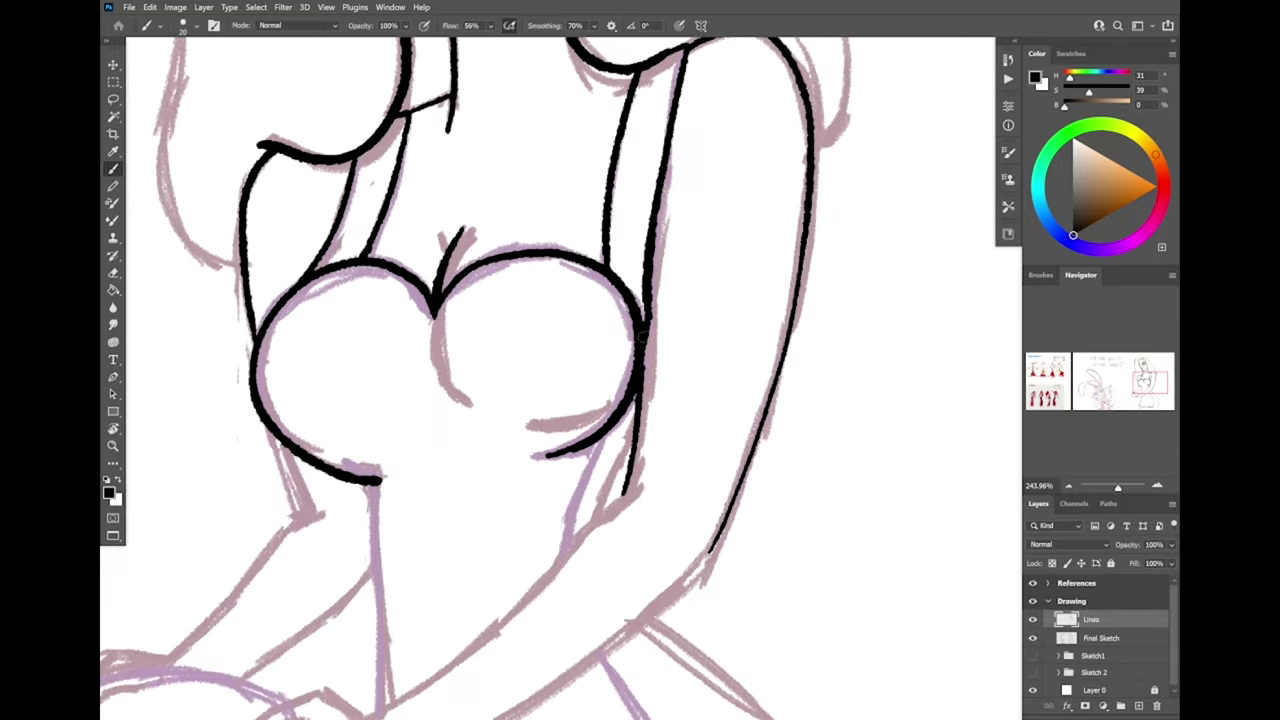
# - Ink the hair's outer outline down both sides of the head, from the crown to the ends
pyautogui.scroll(-4, 680, 420)
pyautogui.scroll(3, 680, 390)
pyautogui.moveTo(523, 192)
pyautogui.mouseDown()
pyautogui.moveTo(641, 222)
pyautogui.moveTo(850, 573)
pyautogui.moveTo(845, 612)
pyautogui.moveTo(658, 238)
pyautogui.moveTo(842, 490)
pyautogui.moveTo(833, 608)
pyautogui.mouseUp()
pyautogui.hotkey('ctrl', 'z')
pyautogui.scroll(5, 870, 640)
pyautogui.moveTo(788, 490); pyautogui.dragTo(766, 506)
pyautogui.scroll(-6, 700, 400)
pyautogui.scroll(4, 640, 330)
pyautogui.press('r')
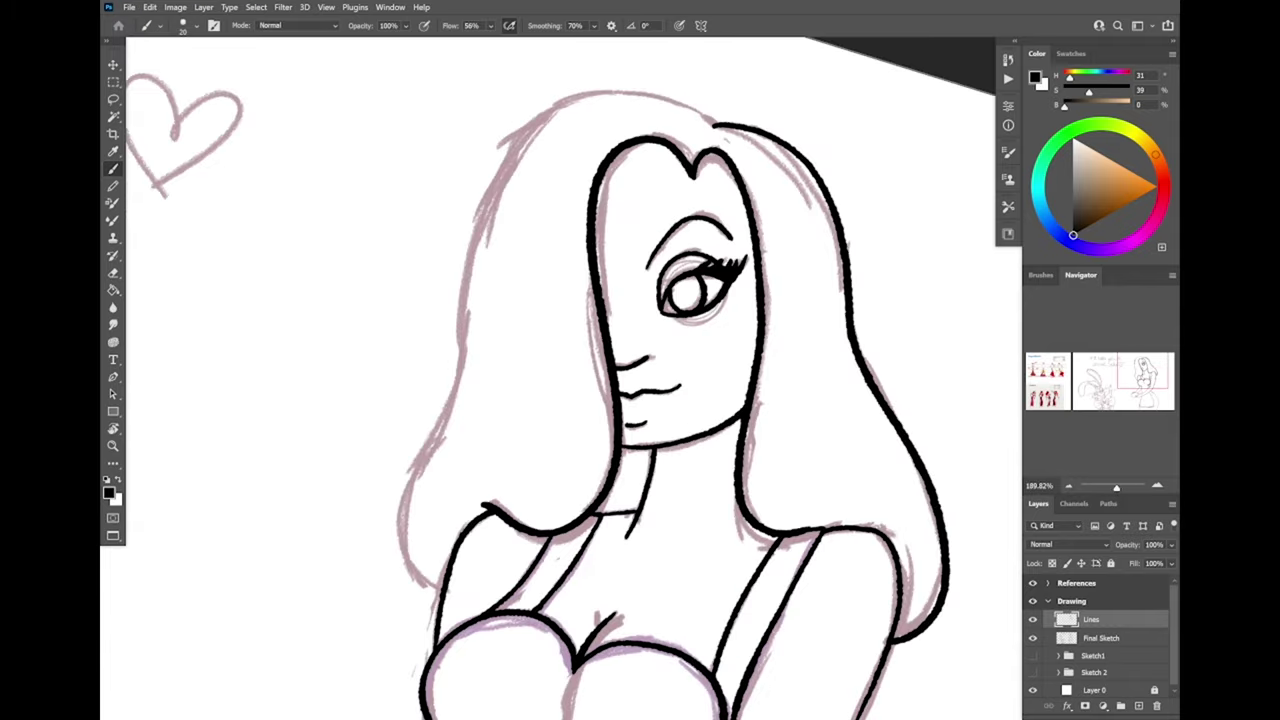
pyautogui.moveTo(714, 126)
pyautogui.mouseDown()
pyautogui.moveTo(474, 266)
pyautogui.moveTo(418, 590)
pyautogui.mouseUp()
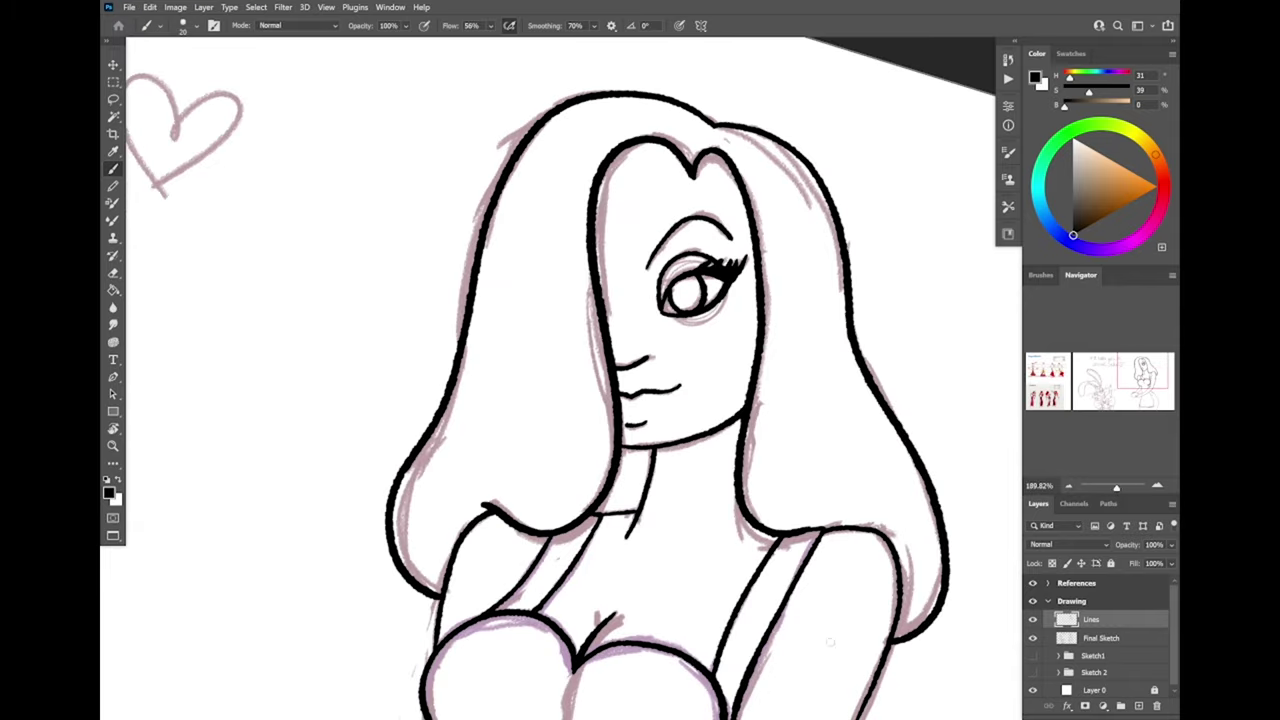
pyautogui.press('Escape')
# - Ink the inner and outer edges of the right forearm, checking them with the Final Sketch layer hidden briefly
pyautogui.scroll(-6, 702, 130)
pyautogui.scroll(8, 797, 410)
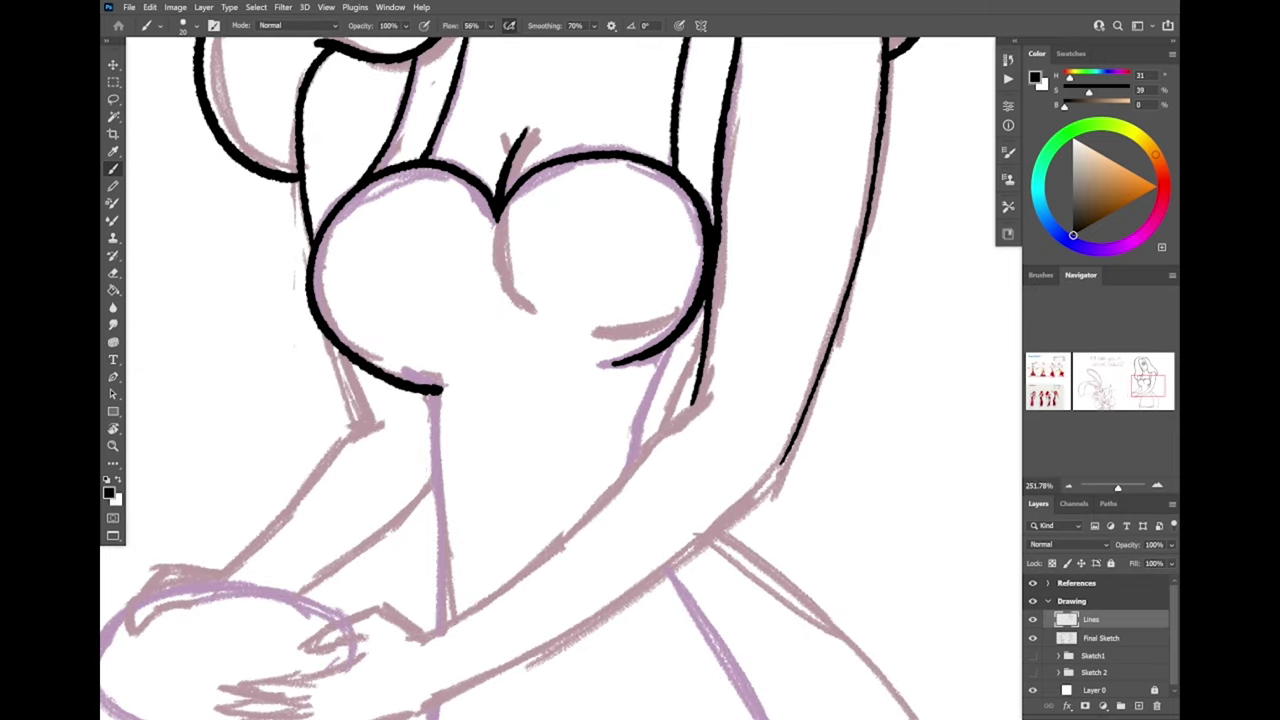
pyautogui.moveTo(426, 634)
pyautogui.mouseDown()
pyautogui.moveTo(704, 396)
pyautogui.moveTo(466, 613)
pyautogui.moveTo(688, 408)
pyautogui.mouseUp()
pyautogui.hotkey('ctrl', 'z')
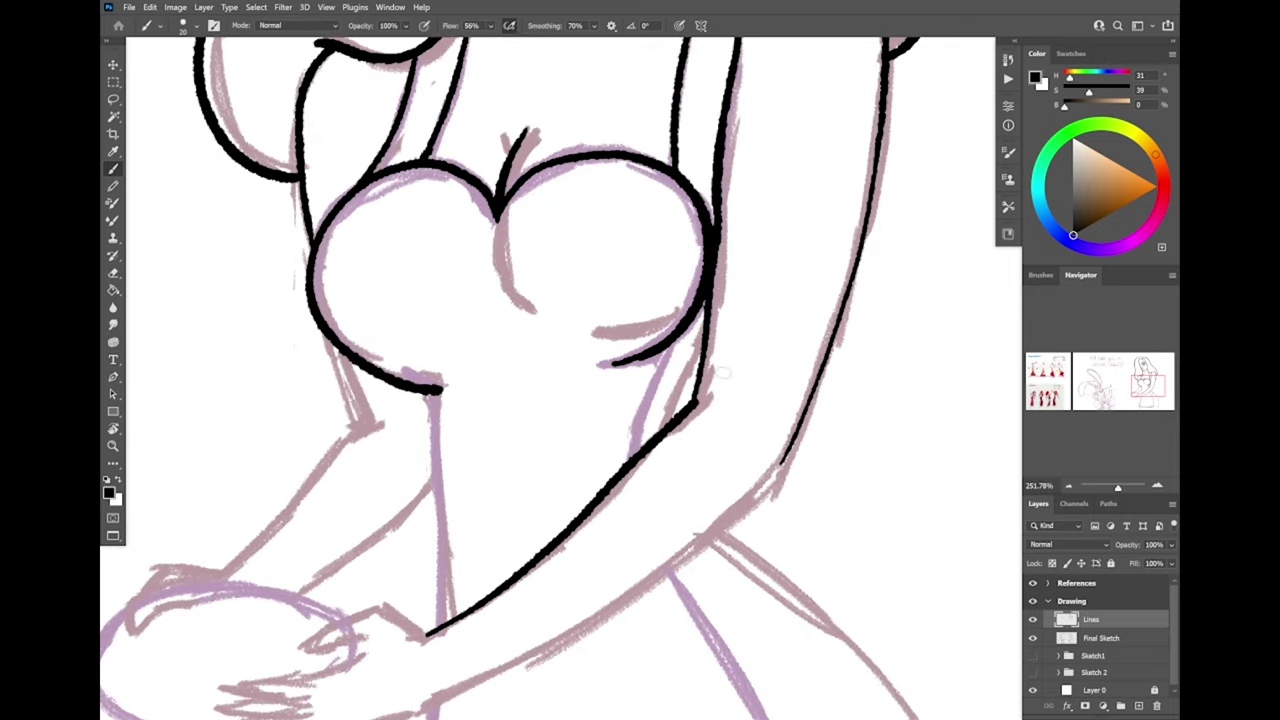
pyautogui.moveTo(430, 704)
pyautogui.mouseDown()
pyautogui.moveTo(552, 638)
pyautogui.moveTo(549, 419)
pyautogui.mouseUp()
pyautogui.hotkey('ctrl', 'z')
pyautogui.moveTo(425, 480)
pyautogui.mouseDown()
pyautogui.moveTo(644, 358)
pyautogui.moveTo(772, 239)
pyautogui.mouseUp()
pyautogui.scroll(-3, 772, 240)
pyautogui.scroll(4, 772, 240)
pyautogui.moveTo(312, 604)
pyautogui.mouseDown()
pyautogui.moveTo(404, 566)
pyautogui.moveTo(700, 356)
pyautogui.mouseUp()
pyautogui.scroll(-6, 718, 331)
pyautogui.click(1033, 638)
pyautogui.click(1033, 638)
# - Ink the torso lines in the gap beside the right elbow and the left side of the waist
pyautogui.scroll(7, 612, 360)
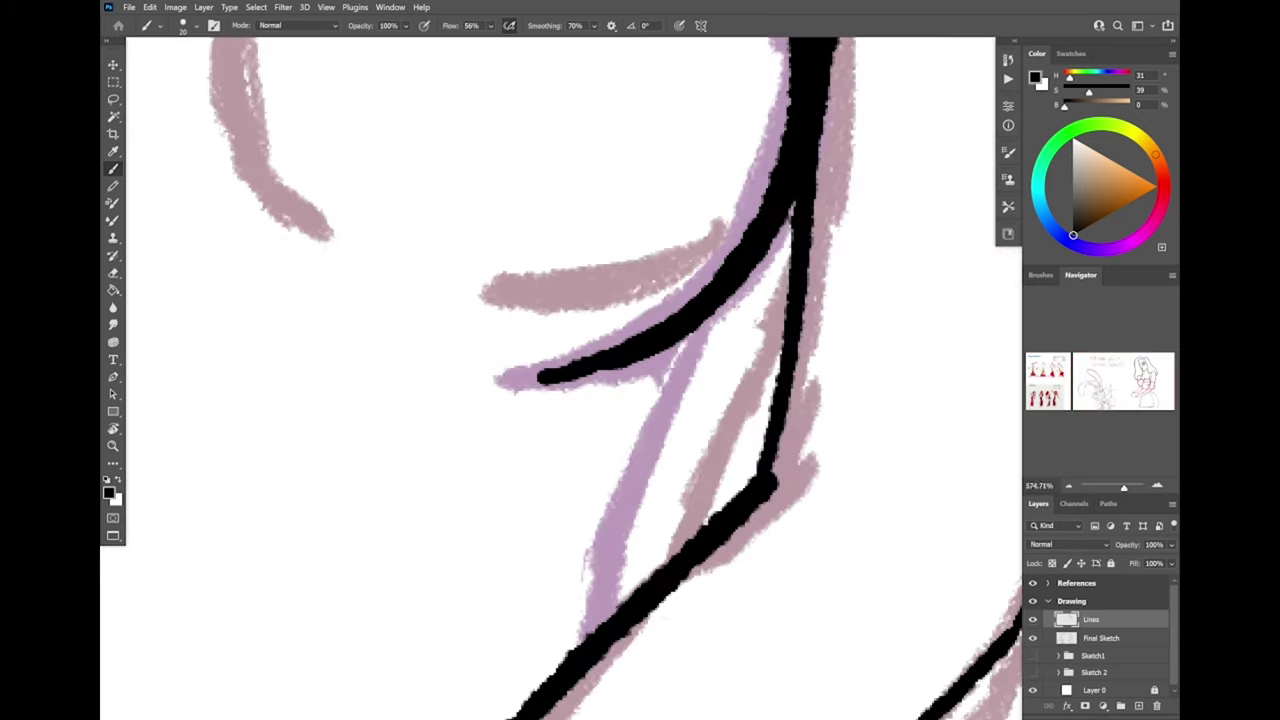
pyautogui.scroll(-3, 715, 384)
pyautogui.moveTo(741, 346); pyautogui.dragTo(691, 467)
pyautogui.hotkey('ctrl', 'z')
pyautogui.moveTo(710, 359); pyautogui.dragTo(663, 492)
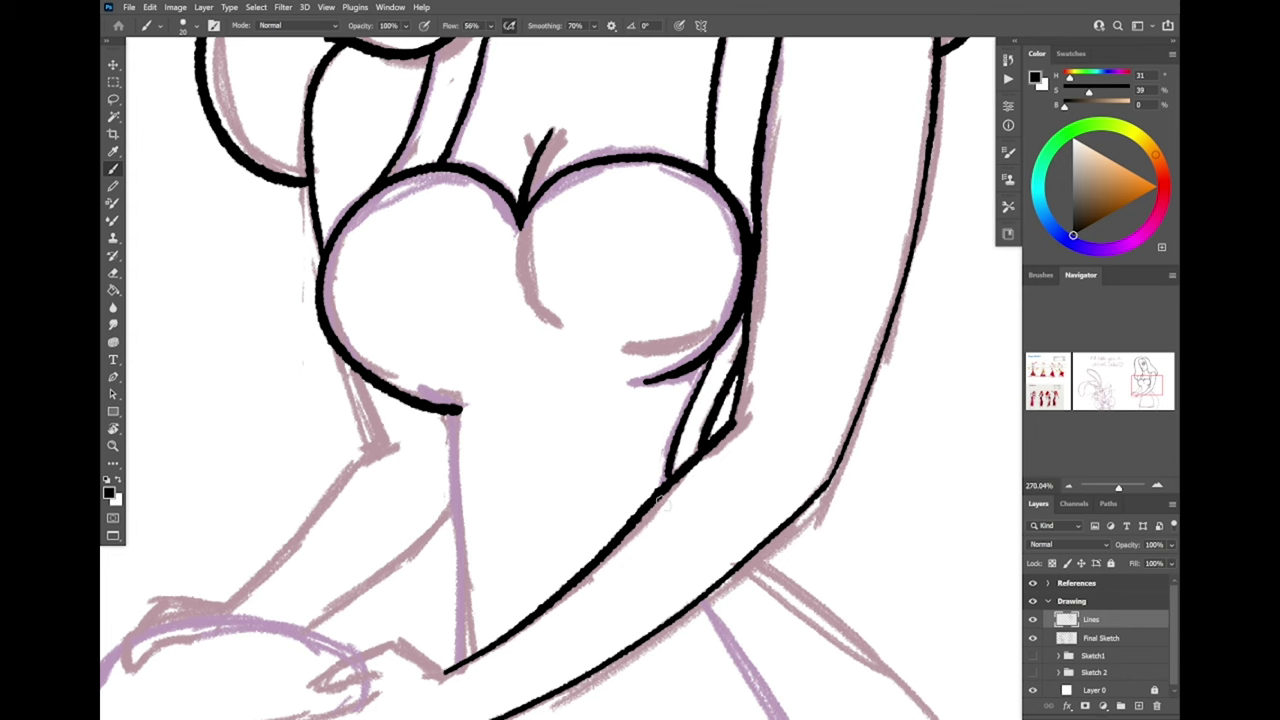
pyautogui.scroll(-3, 712, 371)
pyautogui.scroll(3, 633, 576)
pyautogui.moveTo(533, 245); pyautogui.dragTo(530, 490)
# - Ink the outer curve of the hip and the right edge of the apron
pyautogui.scroll(-2, 530, 490)
pyautogui.scroll(-3, 530, 490)
pyautogui.moveTo(712, 212)
pyautogui.mouseDown()
pyautogui.moveTo(868, 370)
pyautogui.moveTo(872, 592)
pyautogui.moveTo(828, 664)
pyautogui.mouseUp()
pyautogui.moveTo(508, 342)
pyautogui.mouseDown()
pyautogui.moveTo(466, 500)
pyautogui.moveTo(458, 664)
pyautogui.mouseUp()
pyautogui.hotkey('ctrl', 'z')
pyautogui.moveTo(676, 242)
pyautogui.mouseDown()
pyautogui.moveTo(730, 325)
pyautogui.moveTo(796, 578)
pyautogui.moveTo(712, 292)
pyautogui.moveTo(796, 578)
pyautogui.mouseUp()
pyautogui.hotkey('ctrl', 'z')
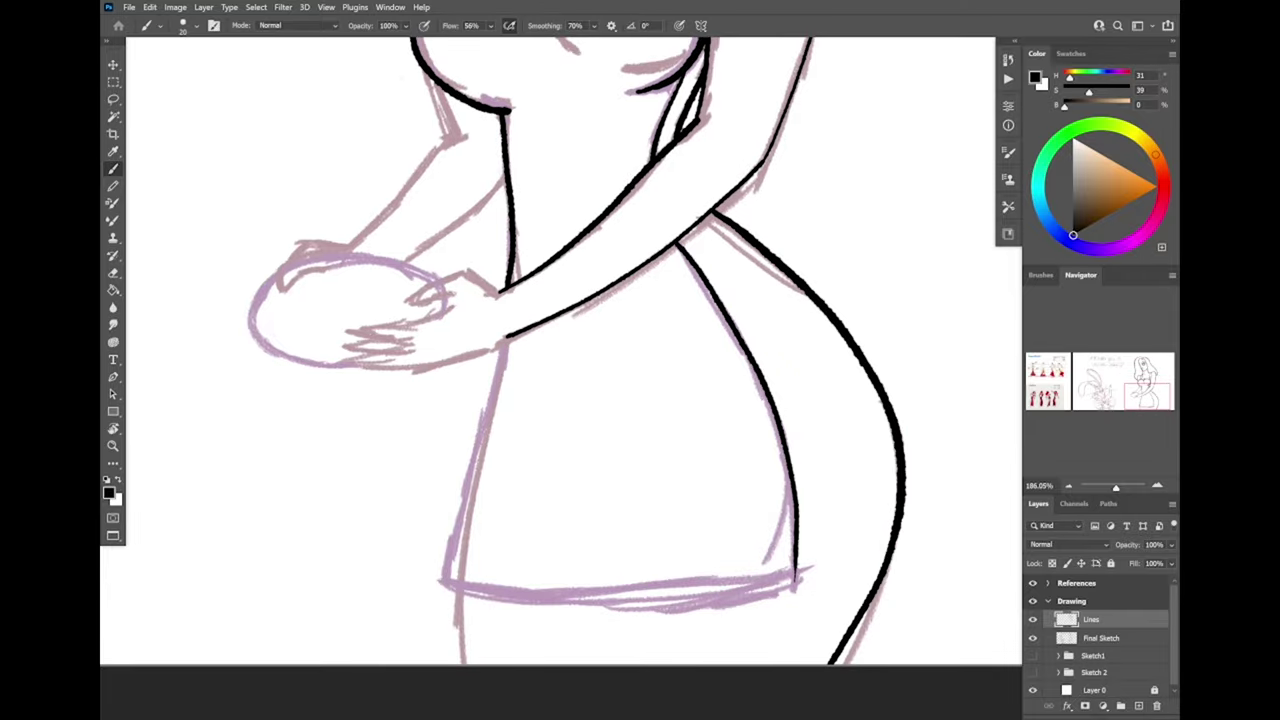
# - Ink the apron's left edge and bottom hem, plus the leg line beneath it
pyautogui.scroll(4, 800, 570)
pyautogui.scroll(-4, 880, 495)
pyautogui.scroll(4, 860, 485)
pyautogui.moveTo(817, 522); pyautogui.dragTo(814, 536)
pyautogui.moveTo(435, 239); pyautogui.dragTo(357, 543)
pyautogui.scroll(3, 473, 458)
pyautogui.moveTo(418, 638); pyautogui.dragTo(885, 291)
pyautogui.hotkey('ctrl', 'z')
pyautogui.moveTo(416, 636)
pyautogui.mouseDown()
pyautogui.moveTo(749, 409)
pyautogui.moveTo(890, 268)
pyautogui.mouseUp()
pyautogui.scroll(-1, 890, 268)
pyautogui.moveTo(366, 474); pyautogui.dragTo(376, 615)
pyautogui.hotkey('ctrl', 'z')
pyautogui.hotkey('ctrl', 'z')
pyautogui.scroll(-8, 719, 543)
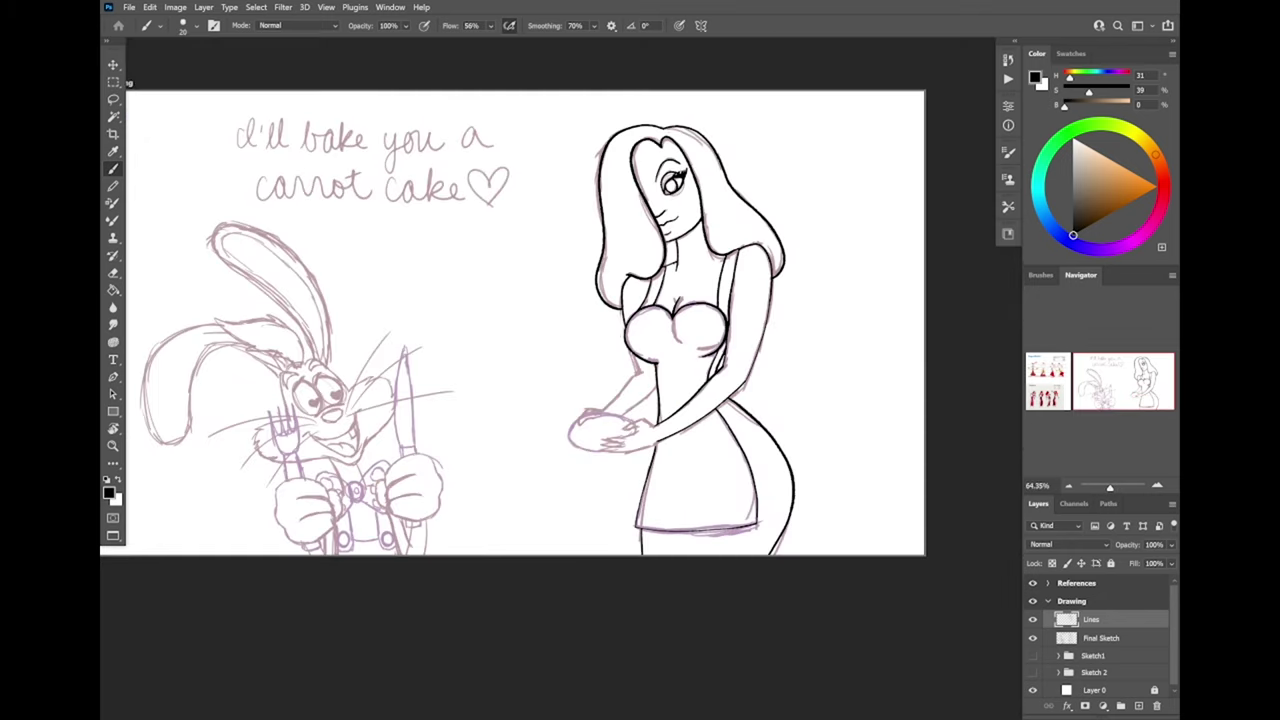
# - Ink the left elbow and the upper edge of the left forearm down to the wrist
pyautogui.scroll(2, 722, 243)
pyautogui.scroll(3, 620, 400)
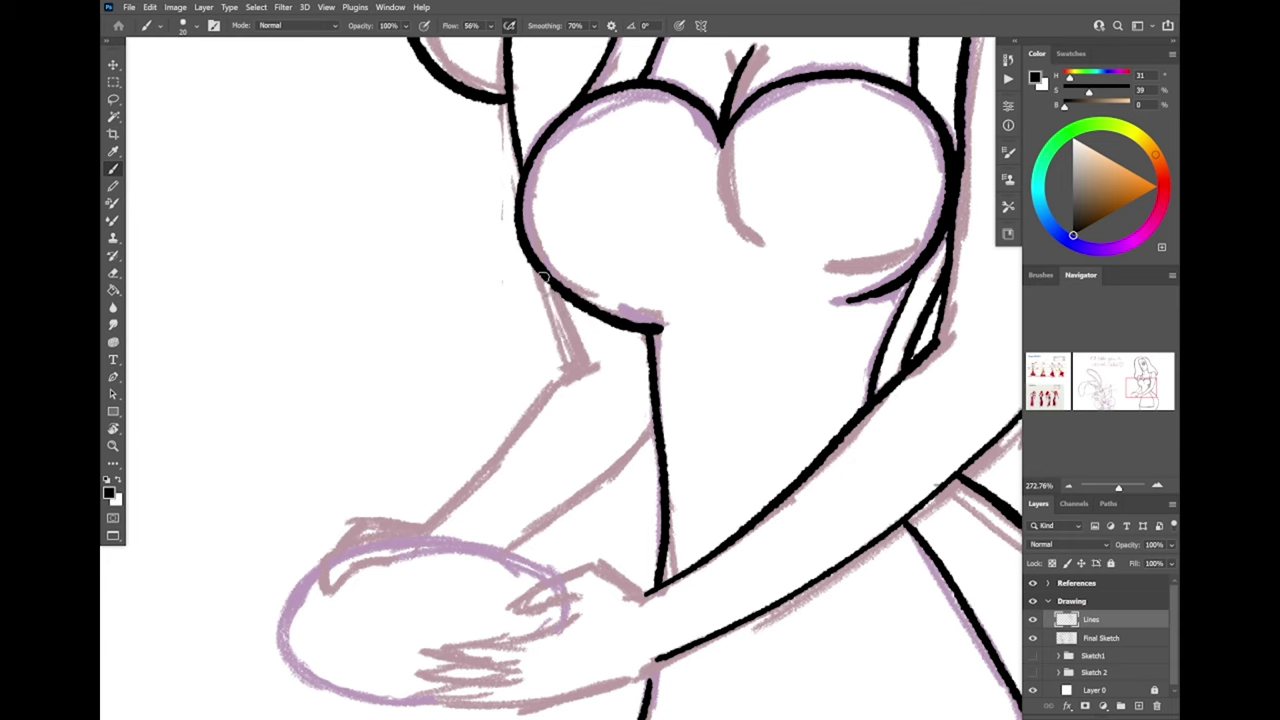
pyautogui.moveTo(427, 522); pyautogui.dragTo(569, 375)
pyautogui.moveTo(560, 500); pyautogui.dragTo(615, 407)
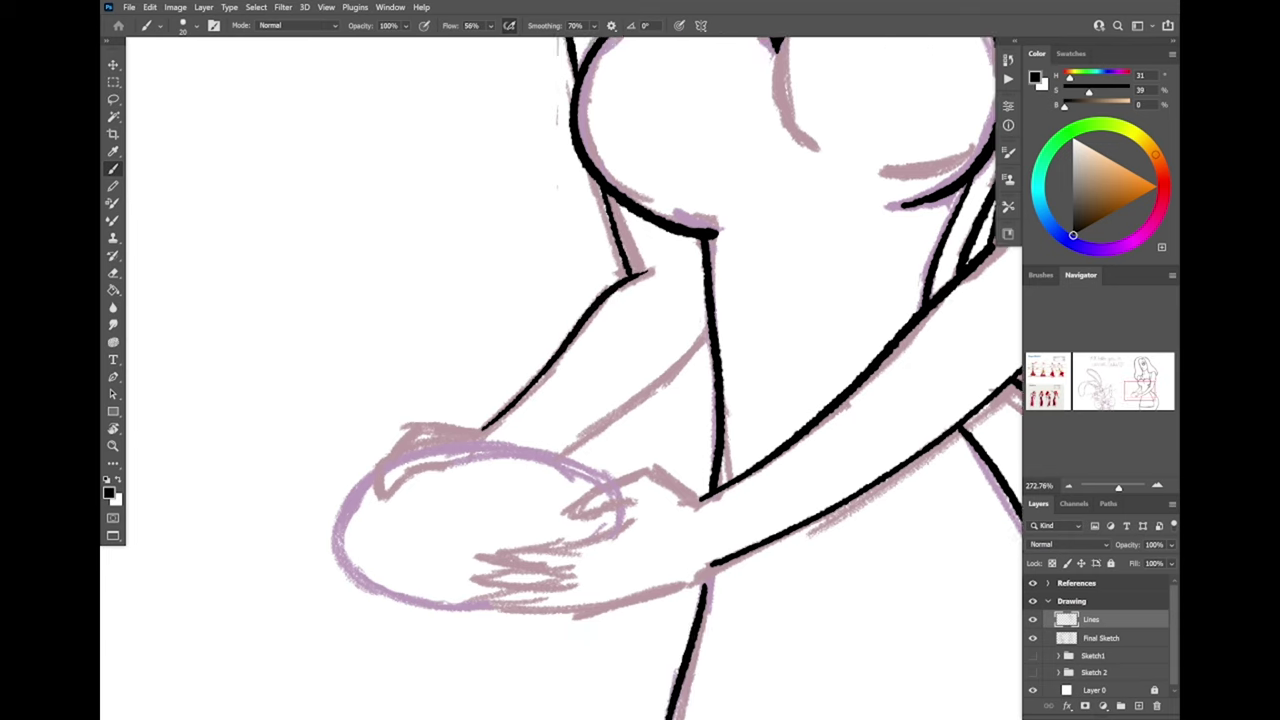
# - Ink the plate's outer oval, and set the brush size to 10 to draw the thinner inner rim
pyautogui.scroll(1, 600, 450)
pyautogui.moveTo(369, 530)
pyautogui.mouseDown()
pyautogui.moveTo(517, 397)
pyautogui.moveTo(405, 564)
pyautogui.moveTo(369, 530)
pyautogui.mouseUp()
pyautogui.click(197, 27)
pyautogui.write('10')
pyautogui.press('Return')
pyautogui.moveTo(525, 418)
pyautogui.mouseDown()
pyautogui.moveTo(628, 547)
pyautogui.moveTo(400, 482)
pyautogui.mouseUp()
pyautogui.moveTo(700, 482)
pyautogui.mouseDown()
pyautogui.moveTo(650, 560)
pyautogui.moveTo(560, 576)
pyautogui.mouseUp()
# - Erase the plate lines where the hands overlap them, using an eraser size of 30
pyautogui.press('e')
pyautogui.click(197, 27)
pyautogui.write('30')
pyautogui.press('Return')
pyautogui.scroll(3, 537, 399)
pyautogui.moveTo(438, 412); pyautogui.dragTo(362, 455)
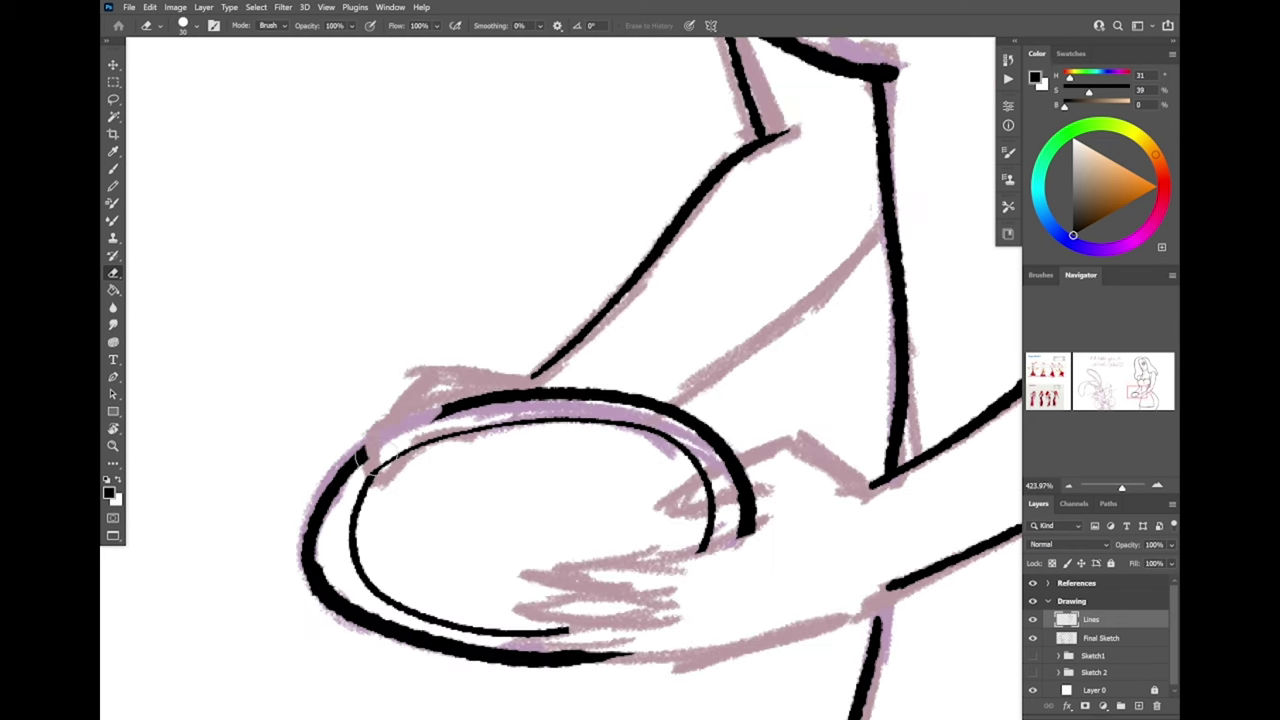
pyautogui.moveTo(746, 474); pyautogui.dragTo(706, 489)
# - Set the brush size to 15 and ink the left hand gripping the plate's rim
pyautogui.press('b')
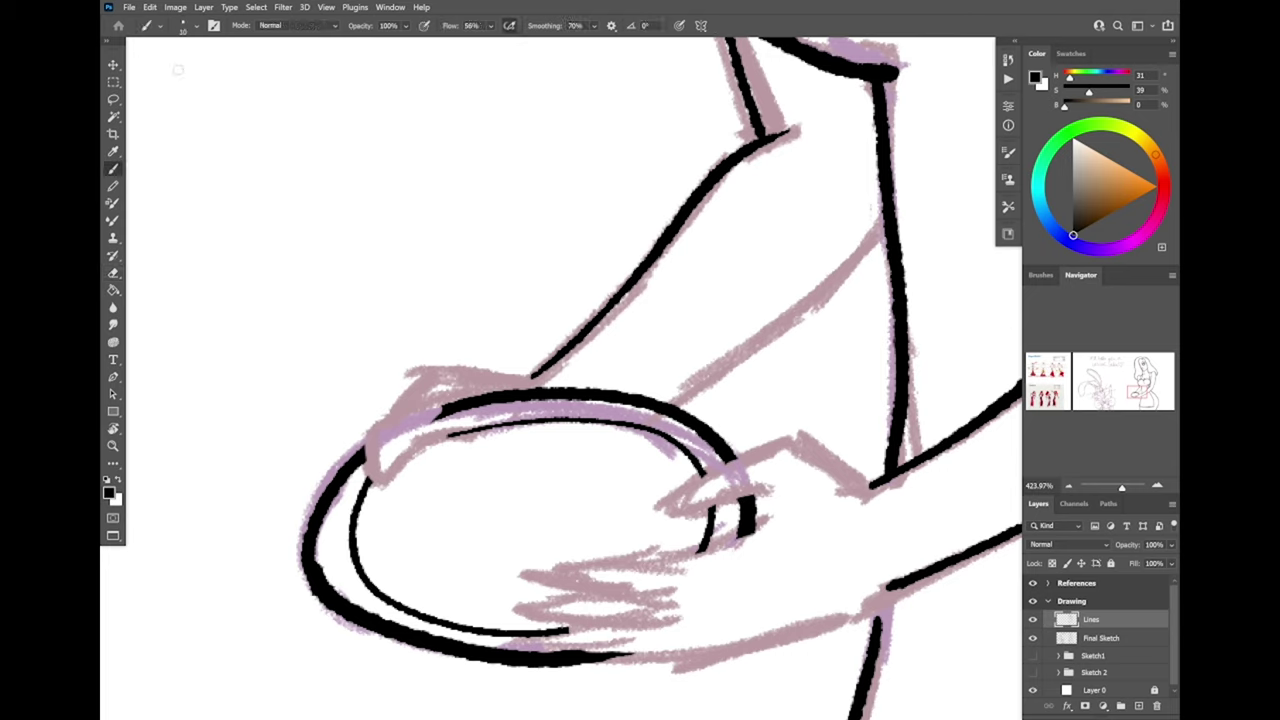
pyautogui.rightClick(197, 64)
pyautogui.write('15')
pyautogui.press('Return')
pyautogui.moveTo(378, 488)
pyautogui.mouseDown()
pyautogui.moveTo(372, 457)
pyautogui.moveTo(406, 391)
pyautogui.moveTo(488, 367)
pyautogui.moveTo(545, 372)
pyautogui.mouseUp()
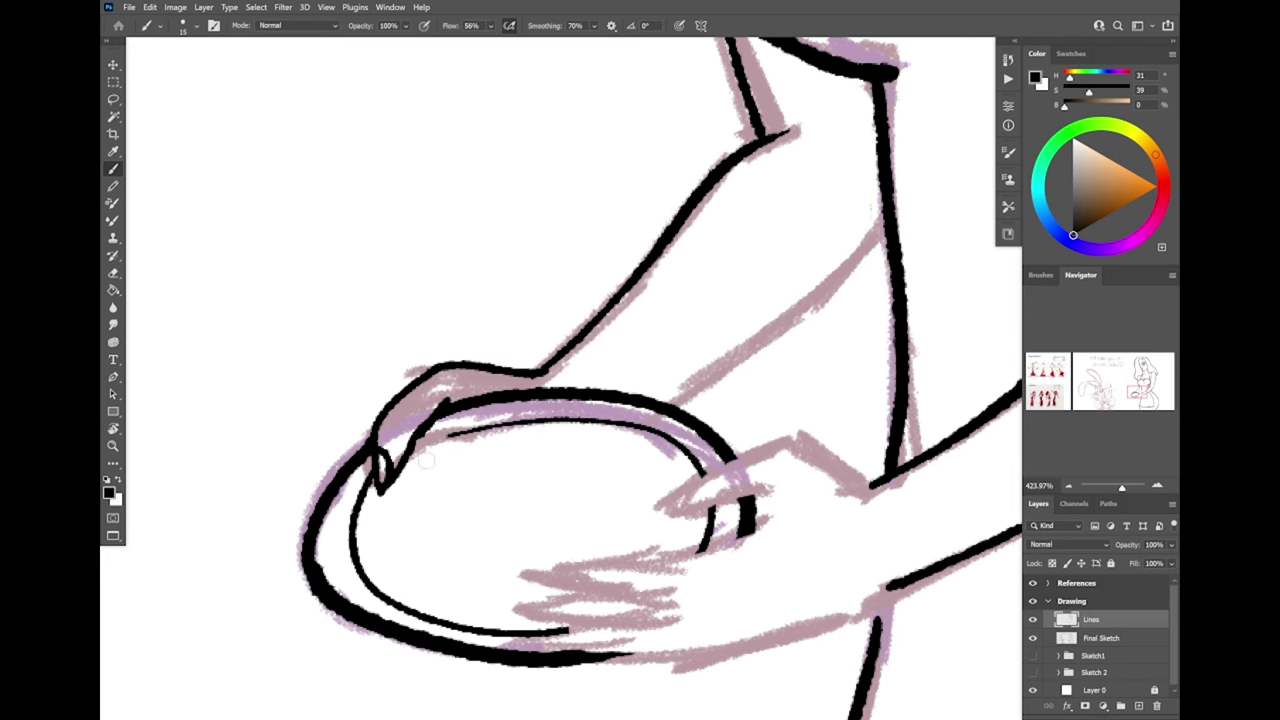
# - Ink the right hand's thumb and the top of the hand up to the wrist
pyautogui.scroll(4, 850, 565)
pyautogui.moveTo(569, 416)
pyautogui.mouseDown()
pyautogui.moveTo(749, 342)
pyautogui.moveTo(712, 364)
pyautogui.moveTo(845, 430)
pyautogui.mouseUp()
pyautogui.hotkey('ctrl', 'z')
pyautogui.moveTo(558, 422)
pyautogui.mouseDown()
pyautogui.moveTo(597, 429)
pyautogui.moveTo(637, 385)
pyautogui.moveTo(649, 451)
pyautogui.moveTo(676, 430)
pyautogui.mouseUp()
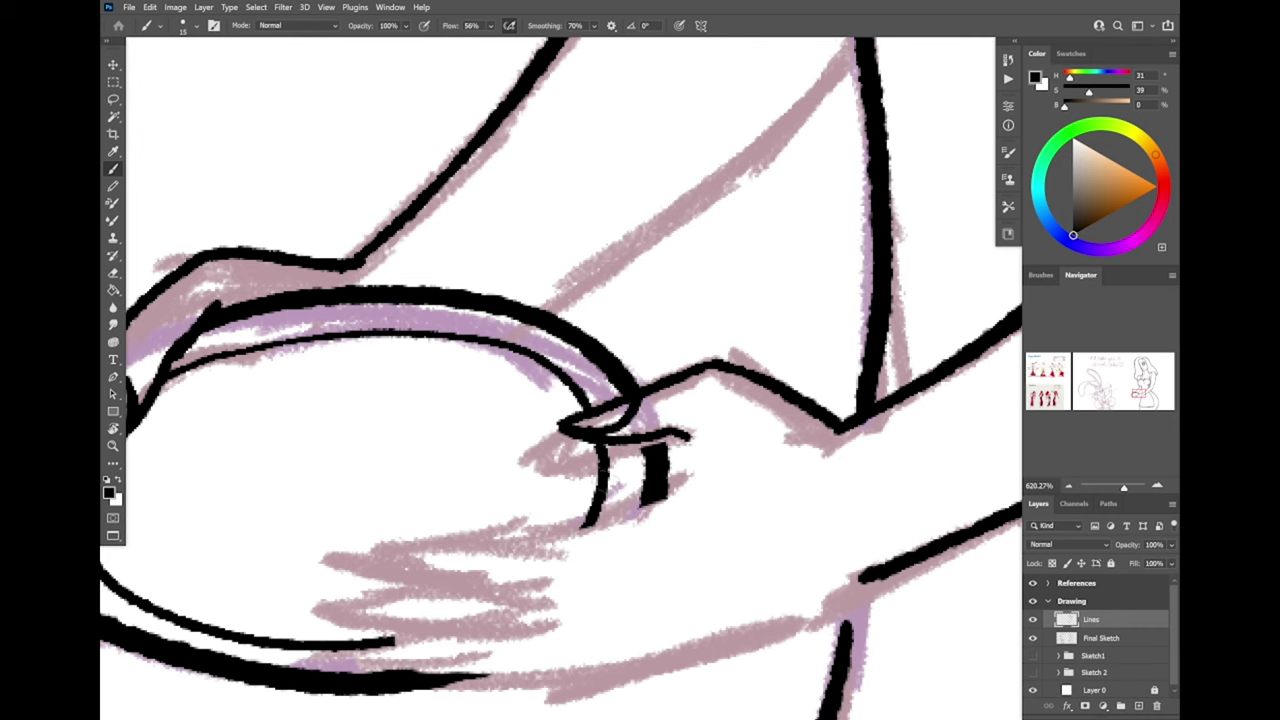
# - Ink the lower edge of the left forearm from the plate to the waist, checking it with the sketch hidden
pyautogui.scroll(-8, 654, 475)
pyautogui.scroll(5, 711, 410)
pyautogui.moveTo(492, 495); pyautogui.dragTo(630, 391)
pyautogui.scroll(-6, 560, 380)
pyautogui.click(1033, 638)
pyautogui.click(1033, 638)
# - Ink the first finger lines of the right hand where it rests on the plate
pyautogui.scroll(6, 598, 545)
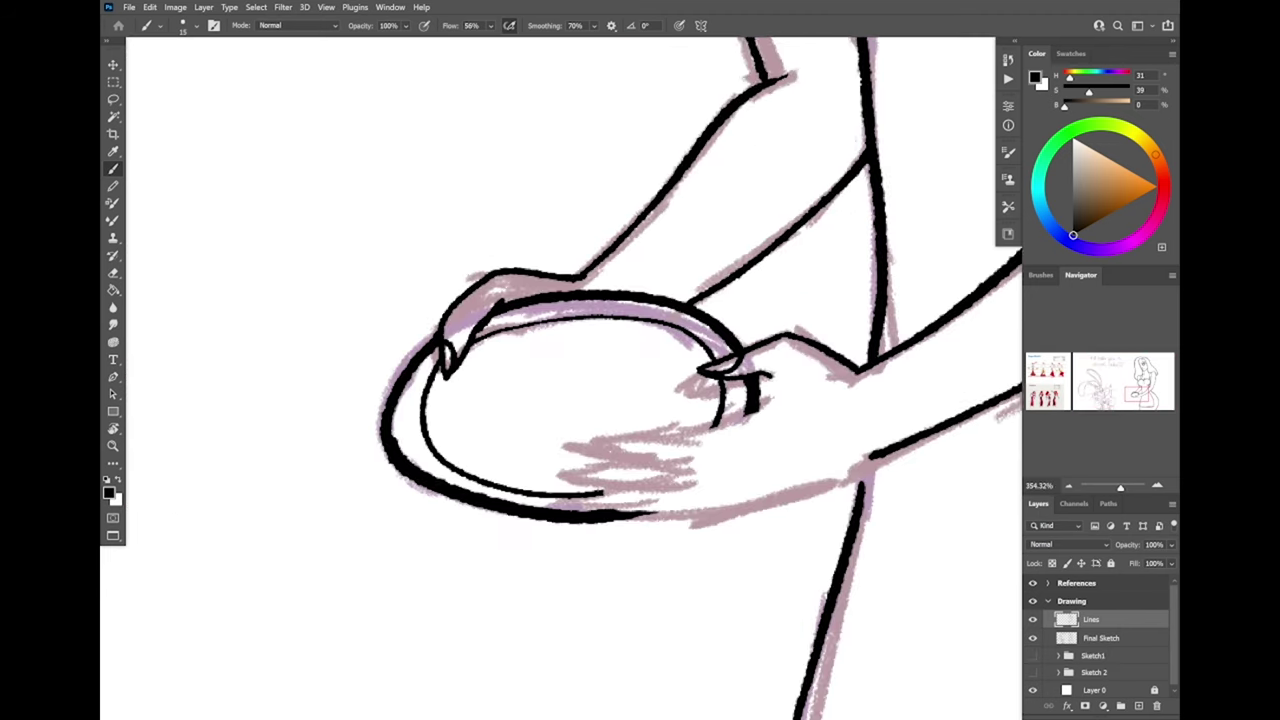
pyautogui.scroll(2, 640, 380)
pyautogui.moveTo(550, 404)
pyautogui.mouseDown()
pyautogui.moveTo(633, 341)
pyautogui.moveTo(692, 326)
pyautogui.mouseUp()
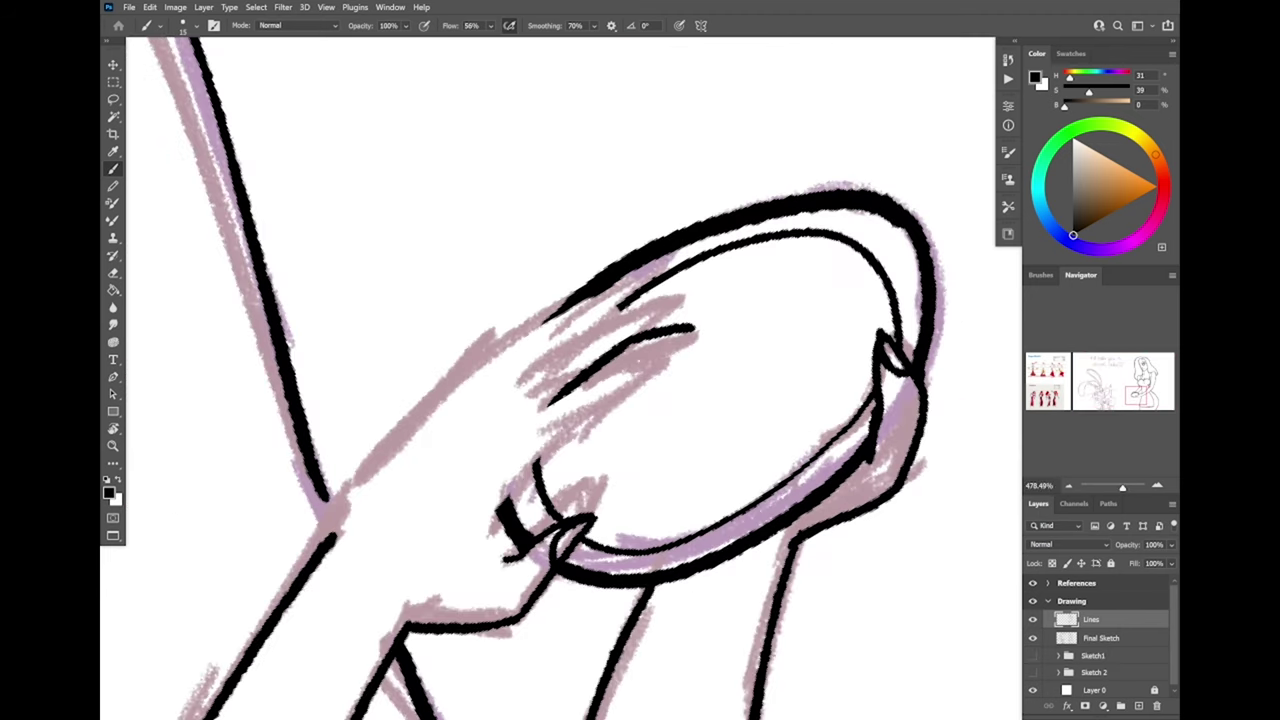
pyautogui.moveTo(638, 364); pyautogui.dragTo(693, 331)
pyautogui.moveTo(575, 417); pyautogui.dragTo(642, 364)
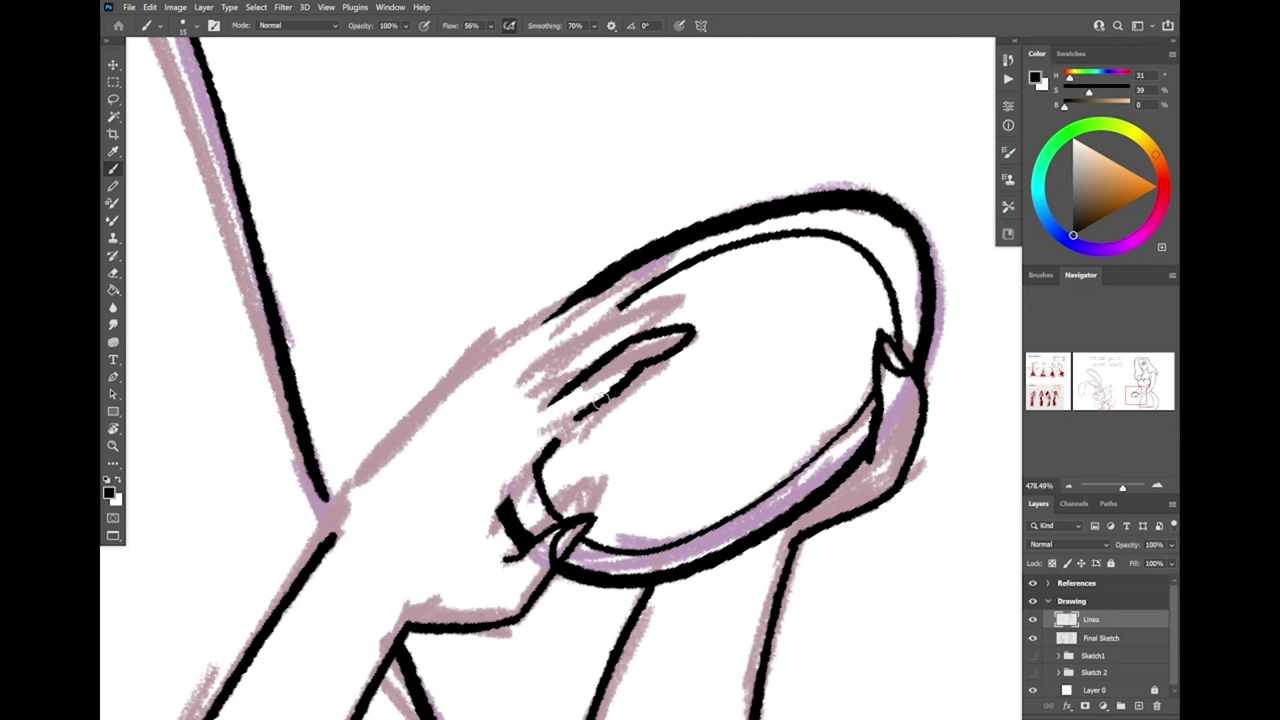
pyautogui.moveTo(557, 442); pyautogui.dragTo(541, 467)
# - Ink the next finger of the right hand and the pointed nails on the fingertips
pyautogui.moveTo(491, 536)
pyautogui.mouseDown()
pyautogui.moveTo(539, 459)
pyautogui.moveTo(735, 282)
pyautogui.moveTo(713, 373)
pyautogui.moveTo(721, 298)
pyautogui.mouseUp()
pyautogui.scroll(2, 640, 380)
pyautogui.hotkey('ctrl', 'z')
pyautogui.moveTo(625, 520); pyautogui.dragTo(650, 414)
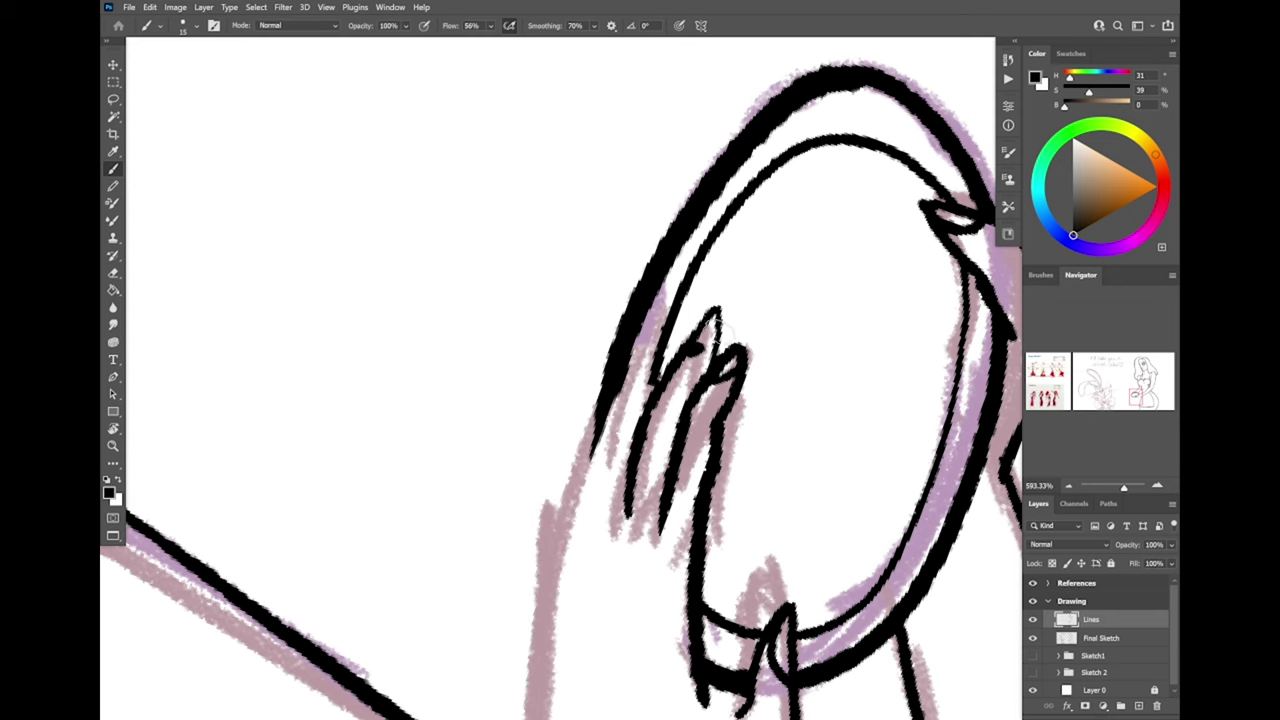
pyautogui.hotkey('ctrl', 'z')
pyautogui.moveTo(692, 350); pyautogui.dragTo(722, 336)
pyautogui.scroll(-3, 600, 380)
pyautogui.scroll(3, 597, 420)
pyautogui.moveTo(597, 522)
pyautogui.mouseDown()
pyautogui.moveTo(628, 488)
pyautogui.moveTo(706, 520)
pyautogui.moveTo(548, 493)
pyautogui.mouseUp()
pyautogui.scroll(3, 560, 510)
# - Set the brush size to 10 and ink the side of the right hand's lowest finger
pyautogui.moveTo(475, 251); pyautogui.dragTo(468, 372)
pyautogui.hotkey('ctrl', 'z')
pyautogui.click(196, 26)
pyautogui.write('5')
pyautogui.press('Return')
pyautogui.rightClick(233, 85)
pyautogui.write('10')
pyautogui.press('Return')
pyautogui.moveTo(455, 285)
pyautogui.mouseDown()
pyautogui.moveTo(446, 380)
pyautogui.moveTo(497, 520)
pyautogui.mouseUp()
pyautogui.hotkey('ctrl', 'z')
pyautogui.moveTo(447, 380); pyautogui.dragTo(505, 537)
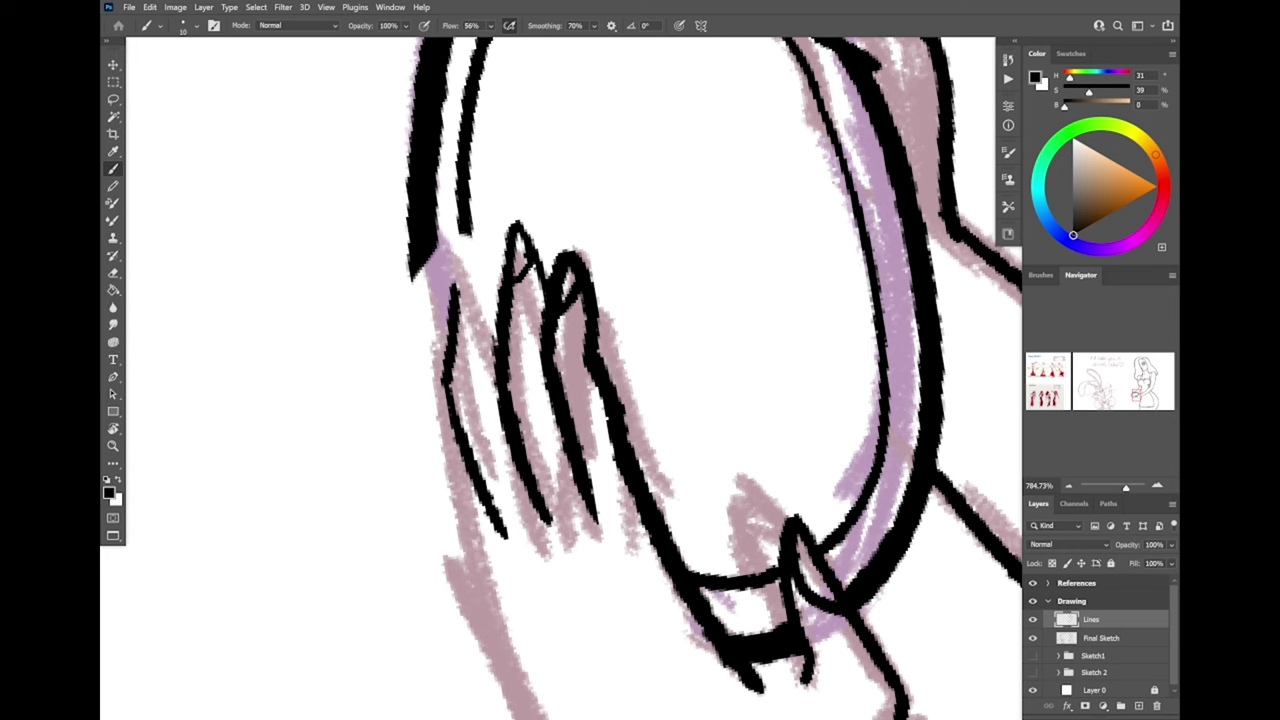
# - Complete the tip and pointed nail of the right hand's lowest finger
pyautogui.press('r')
pyautogui.moveTo(396, 380); pyautogui.dragTo(492, 478)
pyautogui.moveTo(431, 412); pyautogui.dragTo(415, 450)
pyautogui.scroll(-5, 561, 378)
pyautogui.press('r')
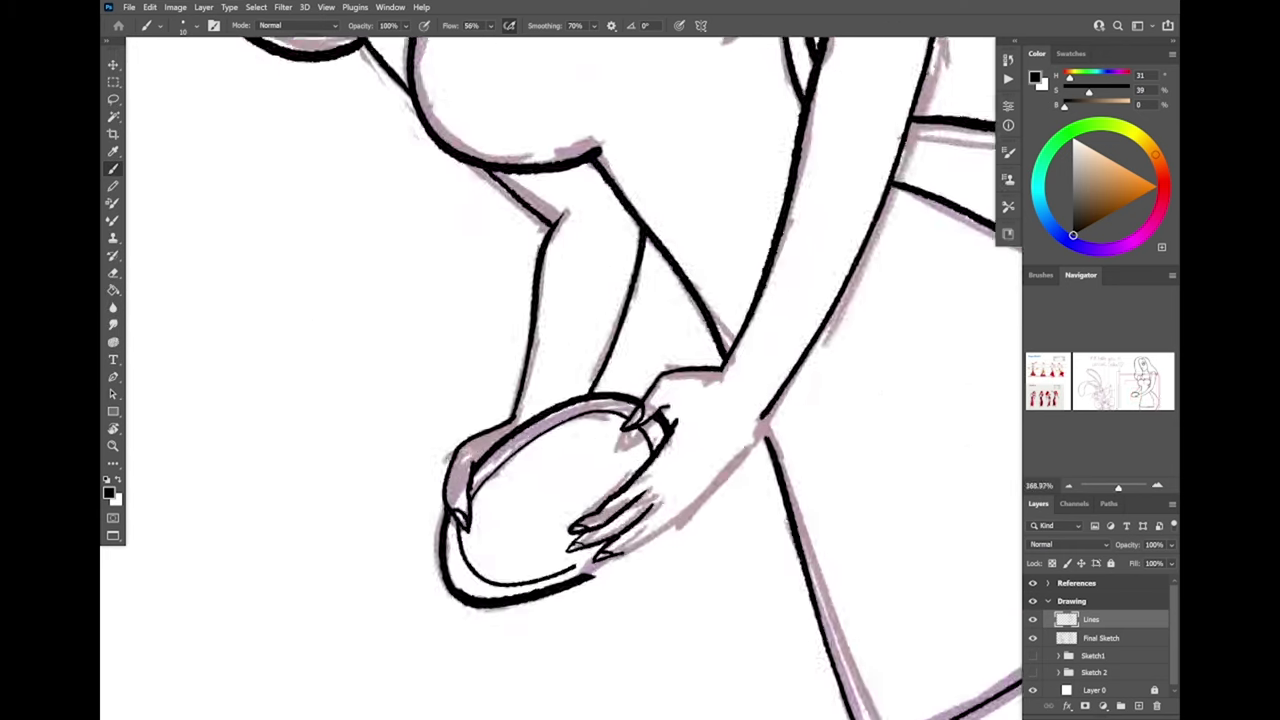
# - Ink the outer edge of the right hand from the lowest finger to the wrist
pyautogui.scroll(2, 776, 508)
pyautogui.moveTo(455, 602); pyautogui.dragTo(586, 483)
pyautogui.moveTo(748, 312)
pyautogui.mouseDown()
pyautogui.moveTo(700, 400)
pyautogui.moveTo(535, 545)
pyautogui.mouseUp()
pyautogui.scroll(-3, 540, 540)
pyautogui.scroll(4, 540, 540)
pyautogui.moveTo(454, 526); pyautogui.dragTo(552, 418)
pyautogui.moveTo(471, 561); pyautogui.dragTo(564, 452)
pyautogui.scroll(-4, 560, 440)
pyautogui.press('r')
pyautogui.scroll(2, 560, 380)
pyautogui.scroll(3, 535, 261)
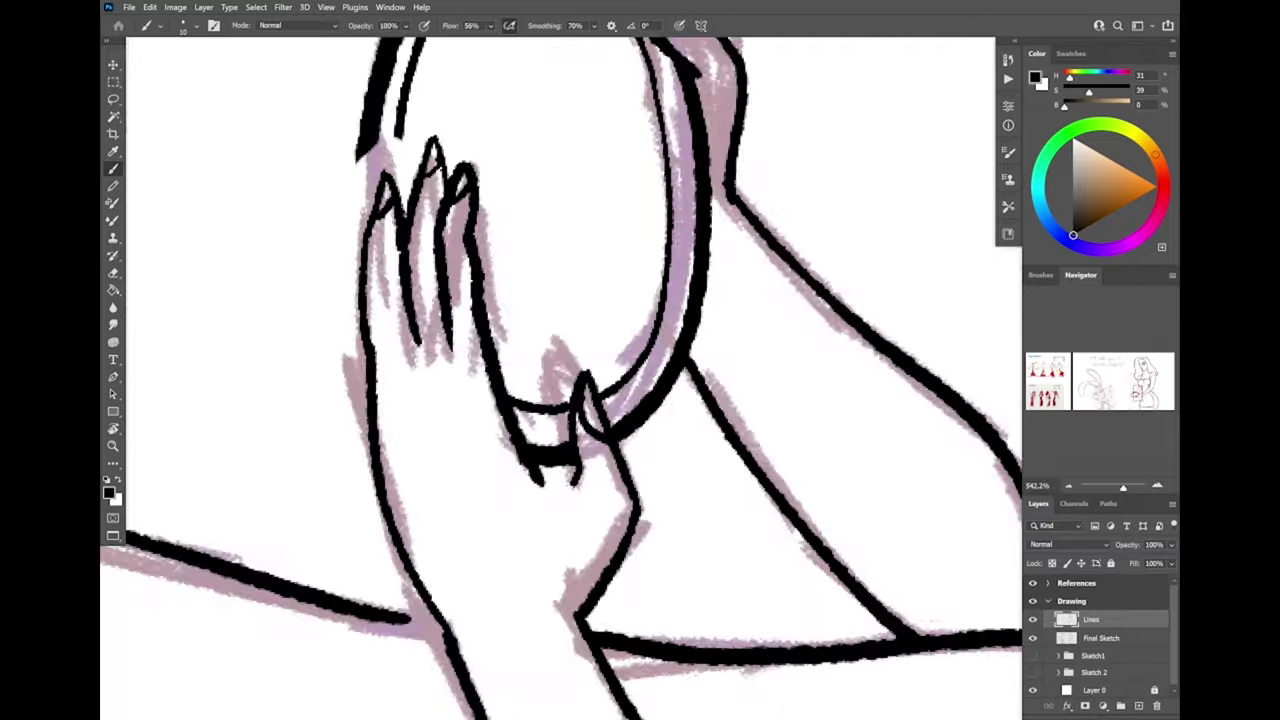
pyautogui.moveTo(418, 354); pyautogui.dragTo(430, 434)
pyautogui.moveTo(365, 358); pyautogui.dragTo(385, 430)
# - Hide the Final Sketch layer and examine the inked hands and plate up close
pyautogui.scroll(-10, 540, 400)
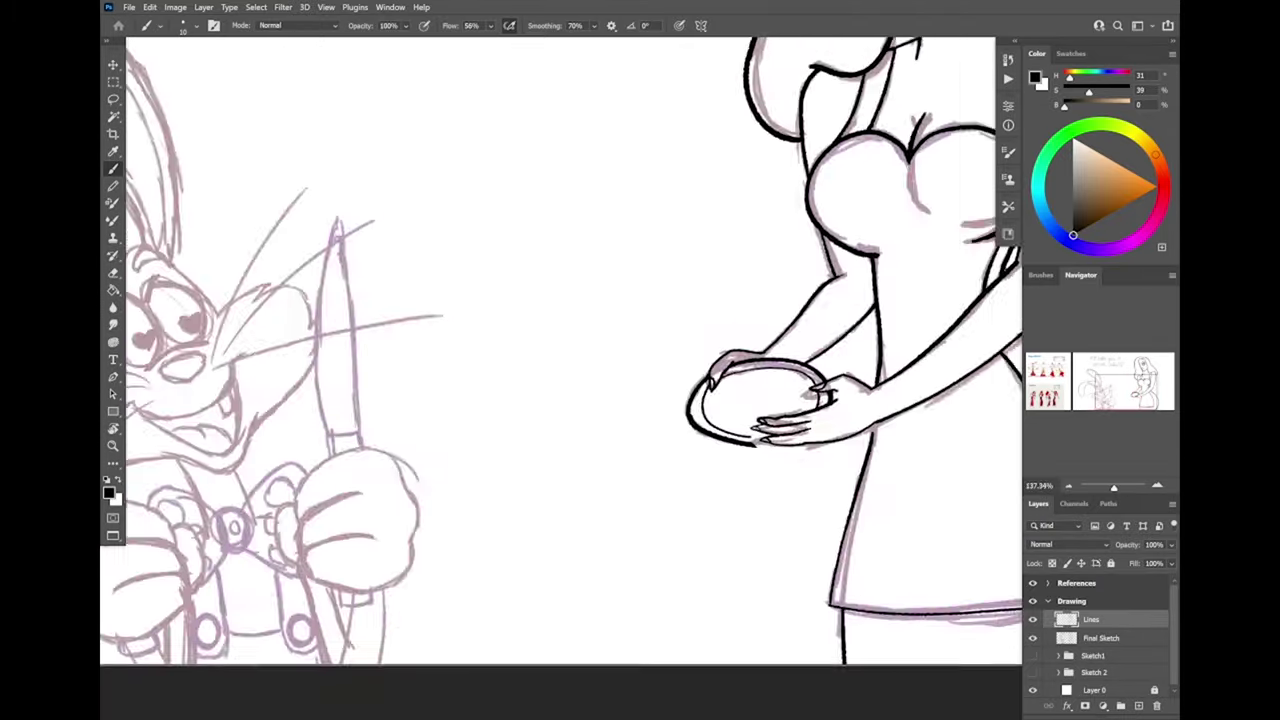
pyautogui.click(1033, 637)
pyautogui.scroll(10, 715, 495)
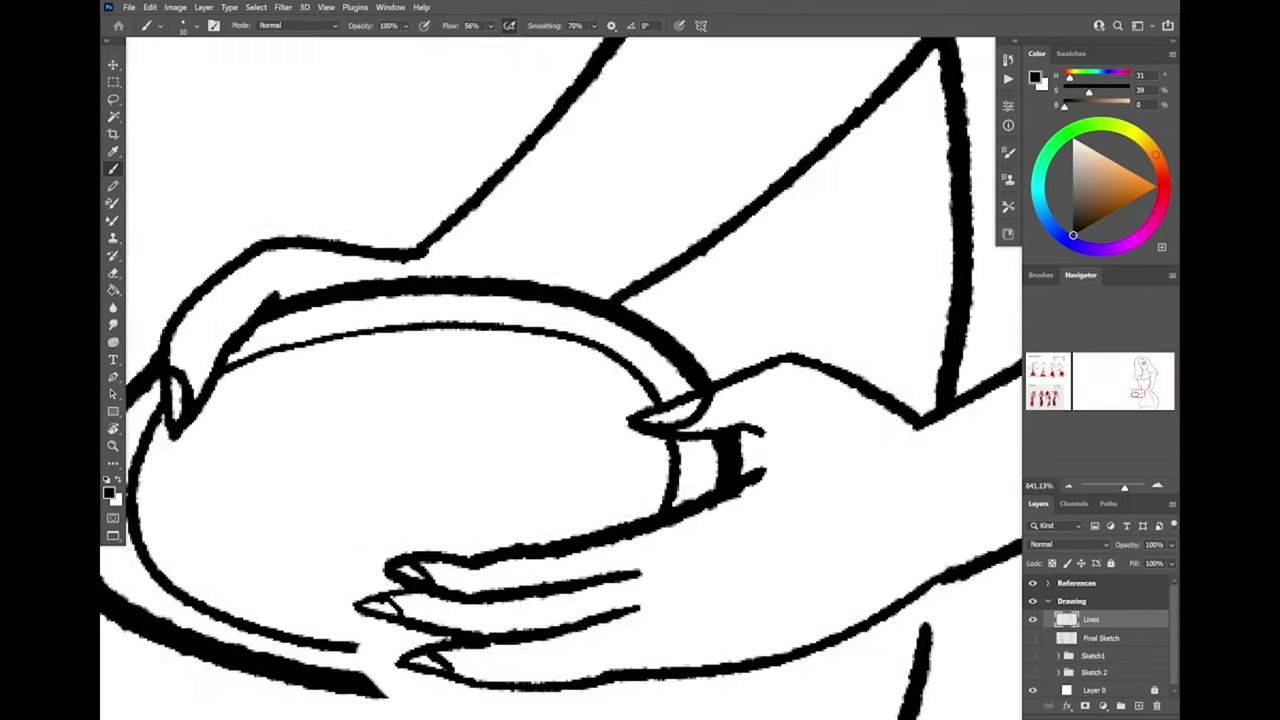
pyautogui.moveTo(580, 321); pyautogui.dragTo(484, 492)
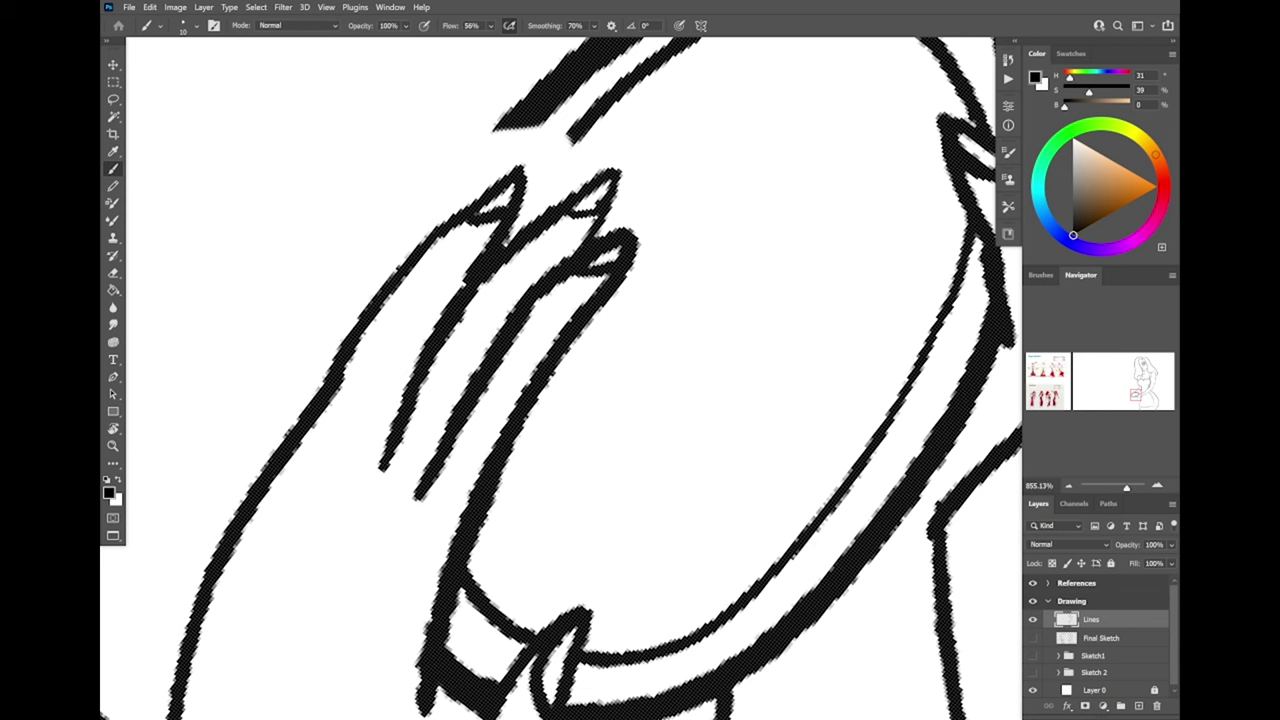
# - Extend the plate's inner and outer rim lines up to the right hand's lowest finger
pyautogui.scroll(-5, 835, 462)
pyautogui.press('Escape')
pyautogui.scroll(6, 605, 245)
pyautogui.moveTo(395, 577); pyautogui.dragTo(540, 560)
pyautogui.moveTo(405, 618); pyautogui.dragTo(505, 617)
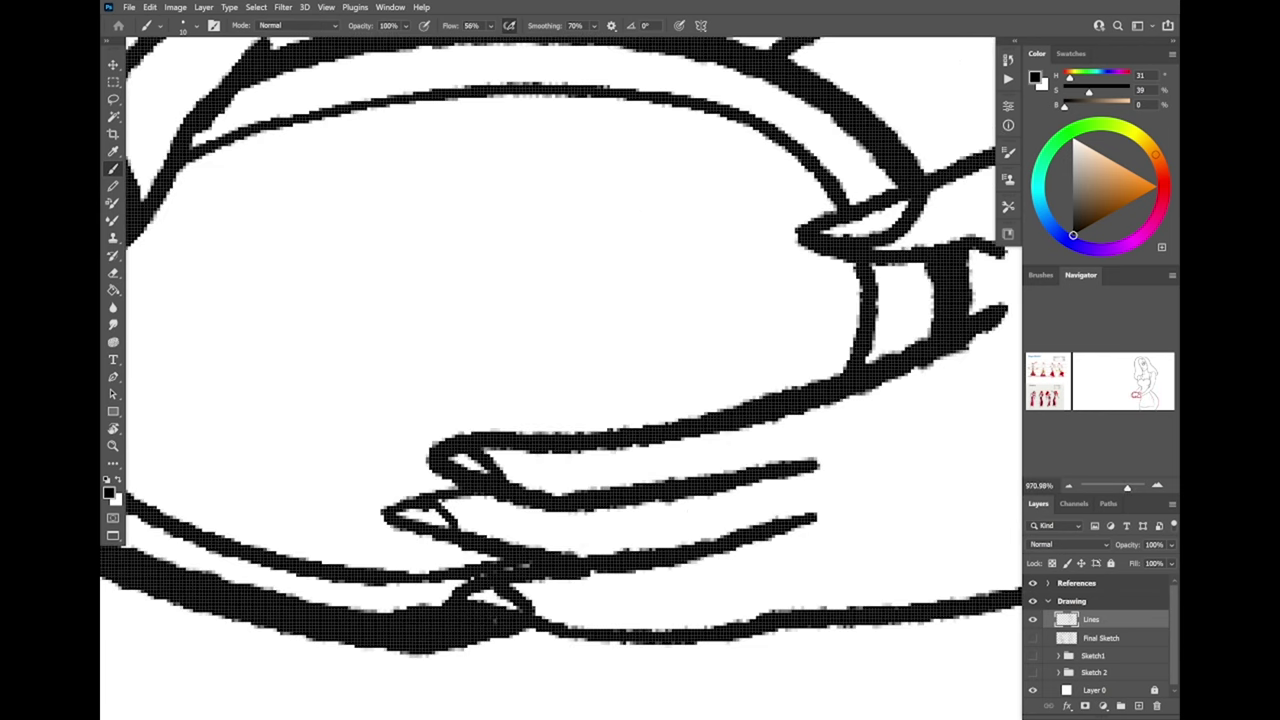
# - Redraw the lower edge of the right hand as a straighter line starting at the lowest finger's nail
pyautogui.scroll(-8, 494, 621)
pyautogui.scroll(7, 668, 468)
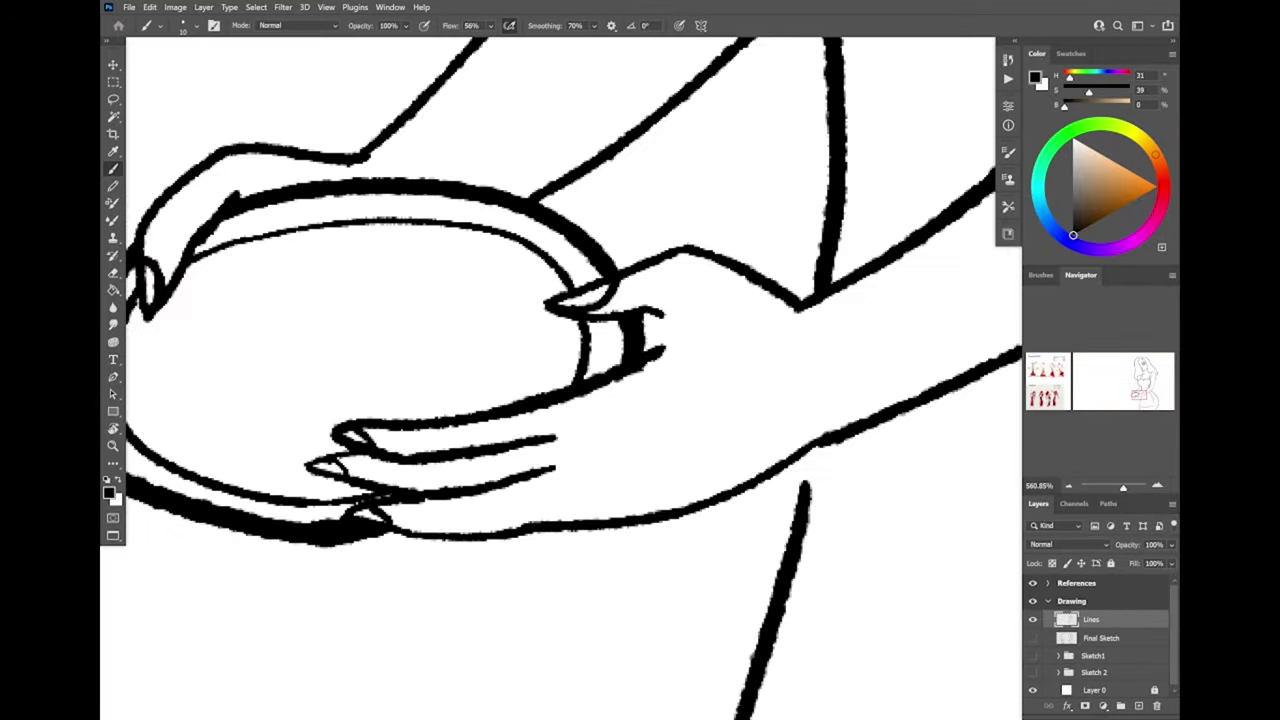
pyautogui.moveTo(432, 537); pyautogui.dragTo(516, 538)
pyautogui.moveTo(372, 530); pyautogui.dragTo(562, 526)
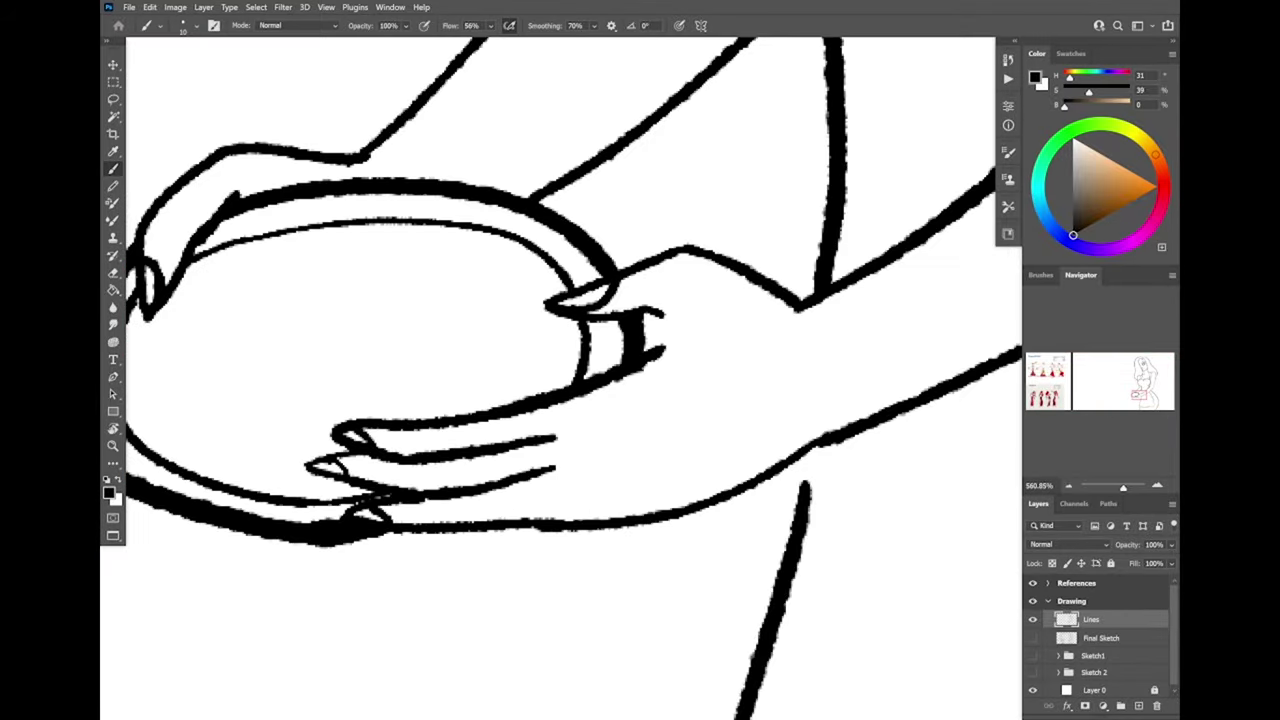
# - Redraw the two lines separating the right hand's fingers below the plate as smoother strokes
pyautogui.scroll(3, 285, 475)
pyautogui.scroll(-6, 490, 365)
pyautogui.scroll(6, 465, 360)
pyautogui.moveTo(545, 455)
pyautogui.mouseDown()
pyautogui.moveTo(686, 451)
pyautogui.moveTo(558, 500)
pyautogui.moveTo(730, 451)
pyautogui.mouseUp()
pyautogui.moveTo(516, 513)
pyautogui.mouseDown()
pyautogui.moveTo(640, 514)
pyautogui.moveTo(742, 484)
pyautogui.mouseUp()
pyautogui.hotkey('ctrl', 'z')
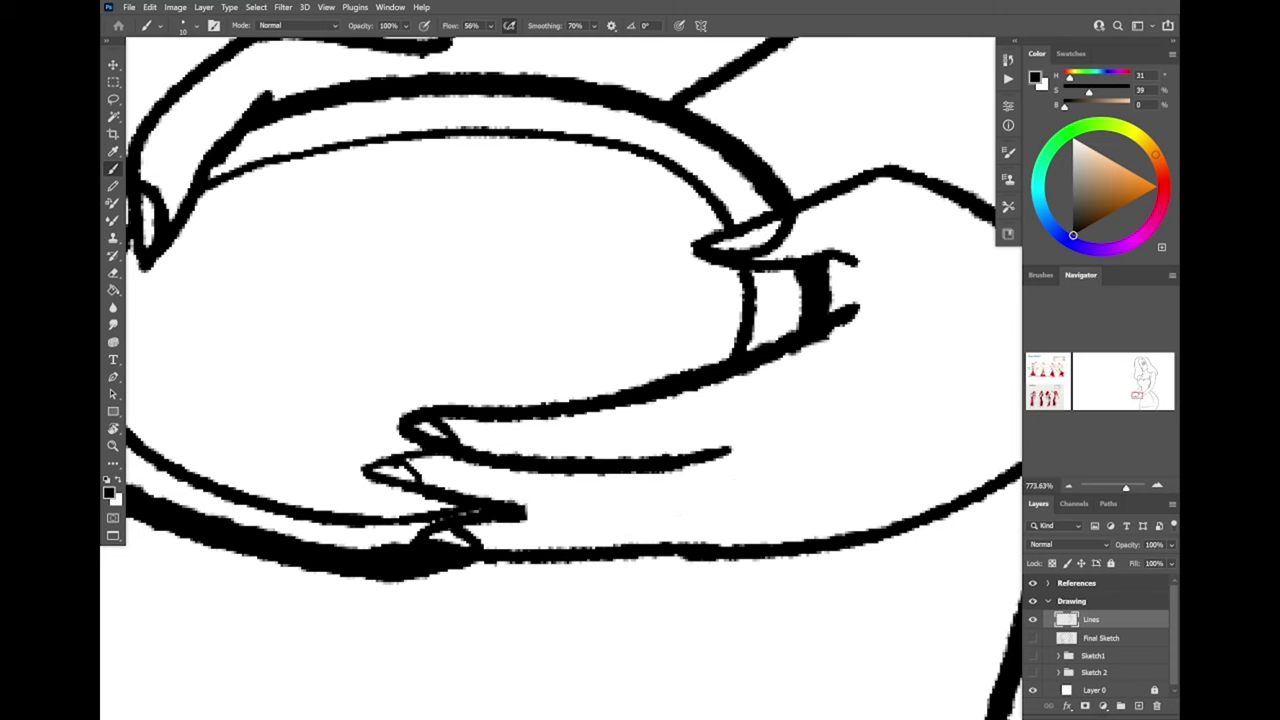
pyautogui.scroll(-7, 795, 424)
pyautogui.scroll(4, 820, 447)
pyautogui.moveTo(763, 421); pyautogui.dragTo(800, 560)
pyautogui.scroll(3, 760, 650)
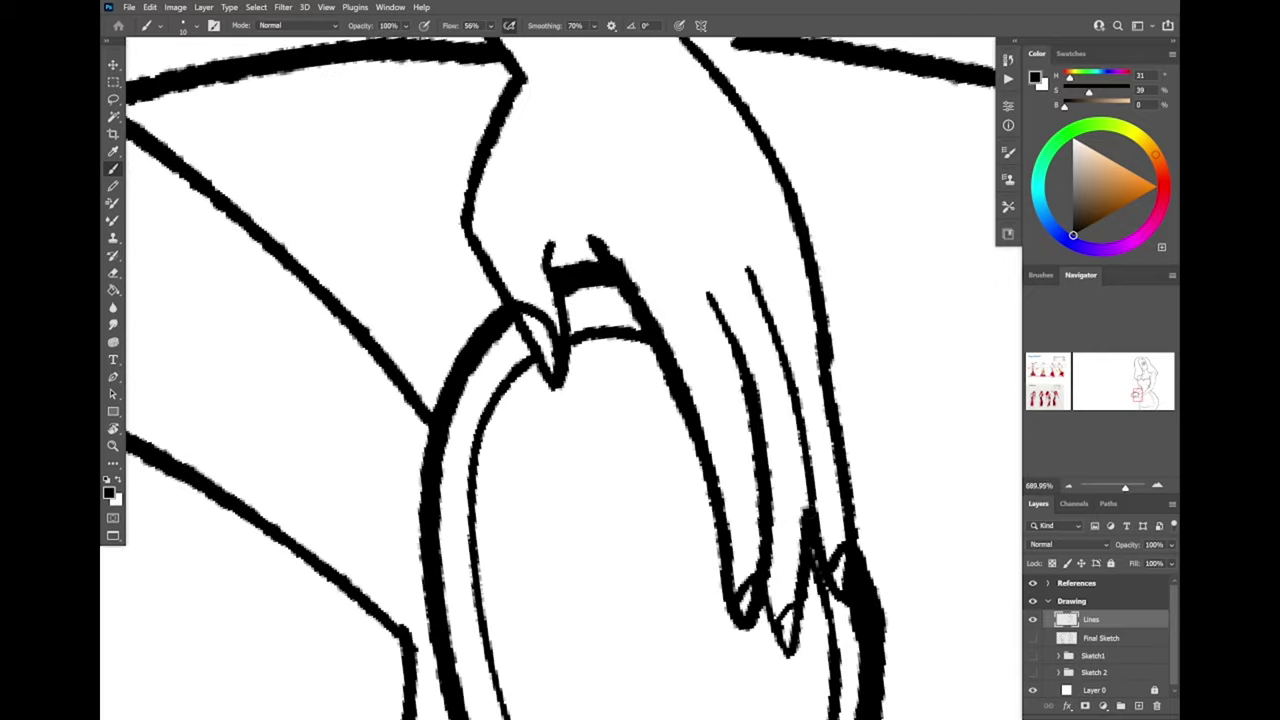
# - Review the whole inked woman at 100% zoom and show the Final Sketch layer again
pyautogui.hotkey('ctrl', '1')
pyautogui.press('Escape')
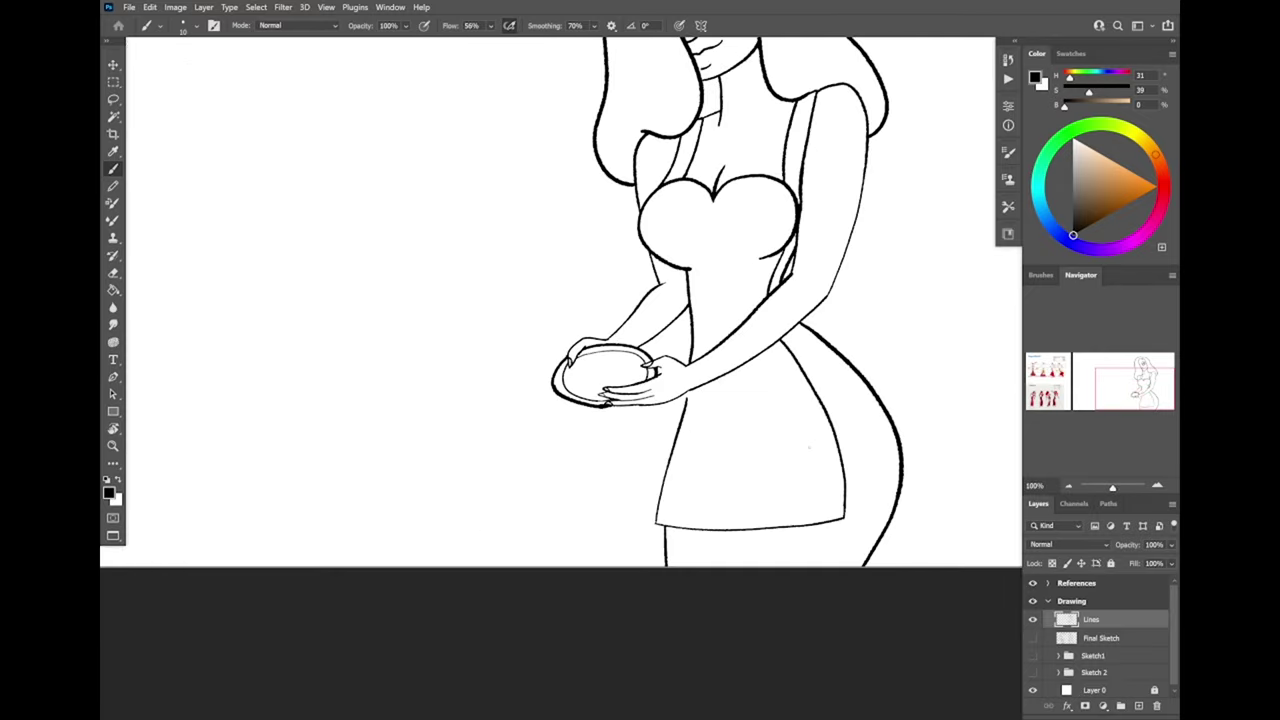
pyautogui.scroll(5, 700, 360)
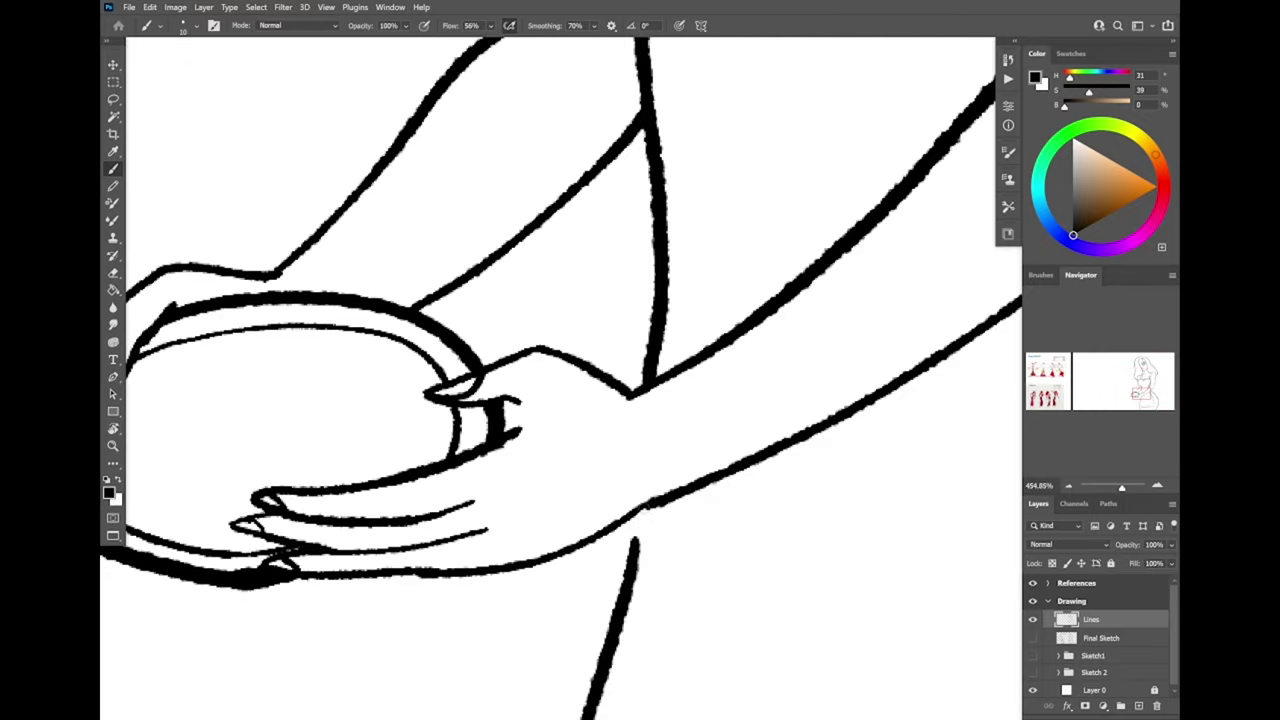
pyautogui.scroll(-5, 627, 545)
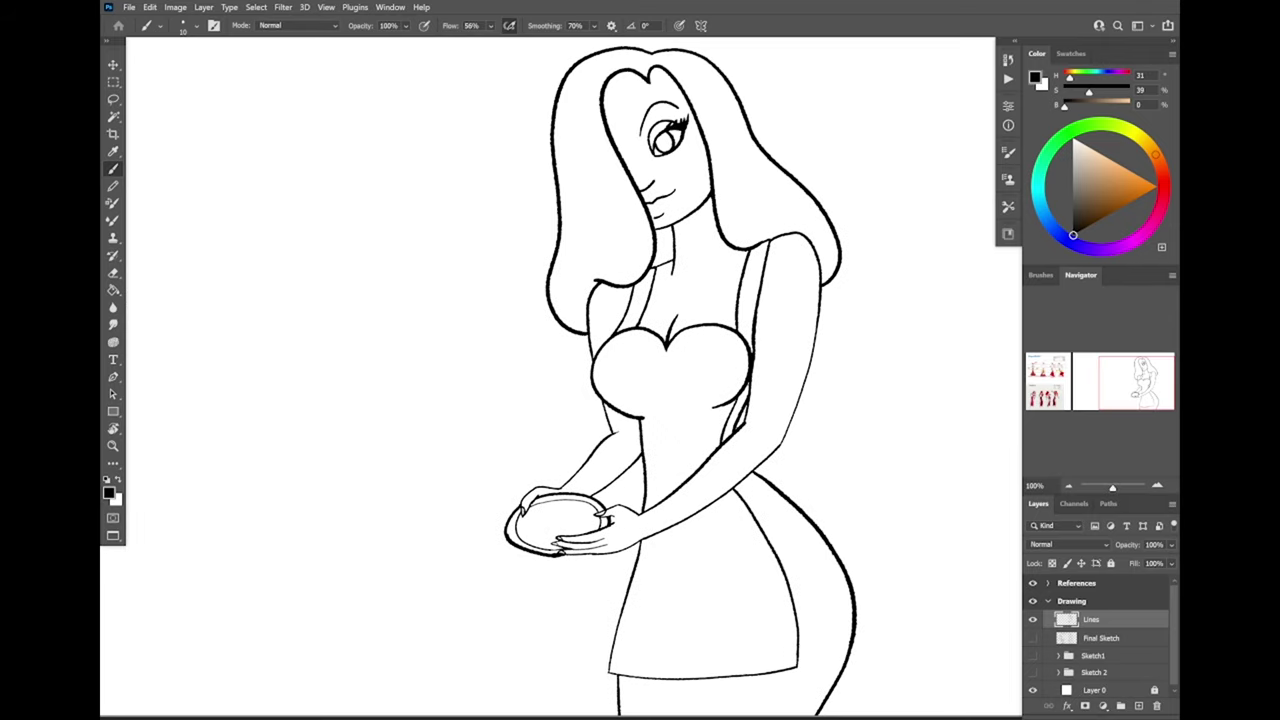
pyautogui.click(1033, 638)
pyautogui.scroll(3, 777, 163)
pyautogui.press('f')
pyautogui.press('f')
pyautogui.press('f')
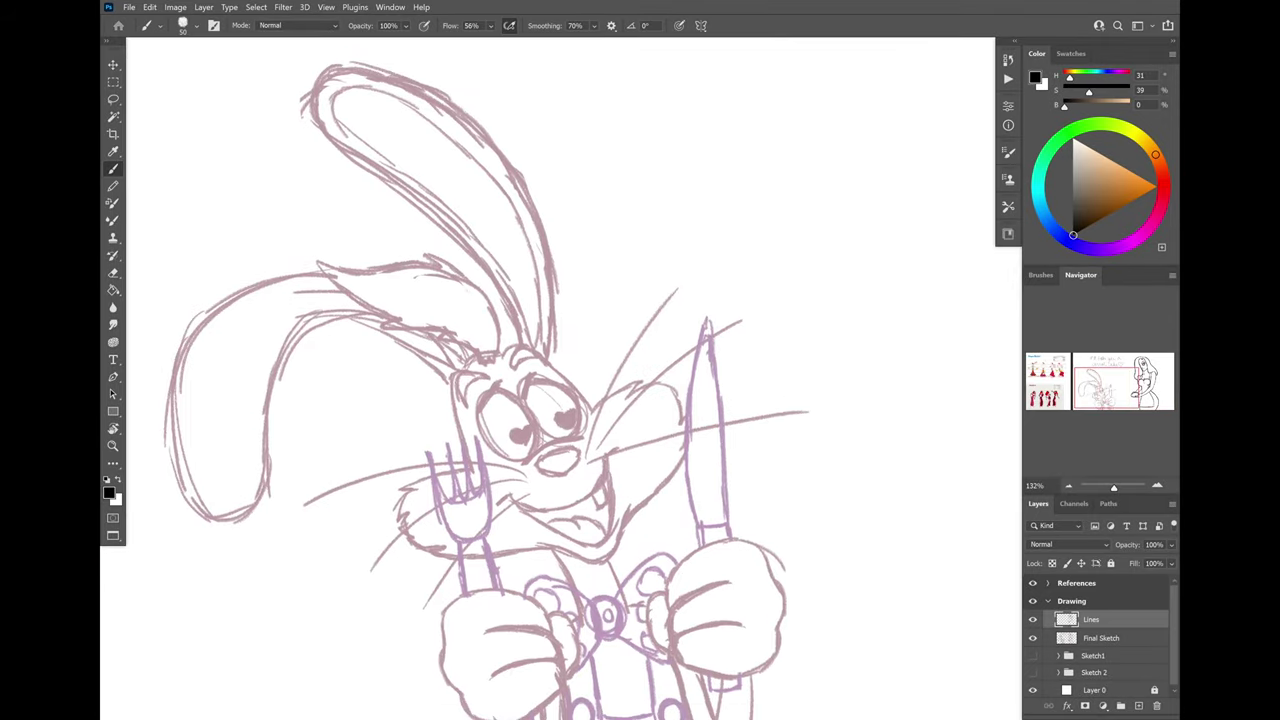
# - Set the brush size to 20 and ink the jagged lower edge of the rabbit's drooping ear tuft
pyautogui.click(197, 26)
pyautogui.press('Escape')
pyautogui.moveTo(562, 345); pyautogui.dragTo(740, 325)
pyautogui.hotkey('ctrl', 'z')
pyautogui.scroll(2, 405, 130)
pyautogui.scroll(1, 405, 300)
pyautogui.moveTo(351, 207); pyautogui.dragTo(402, 387)
pyautogui.hotkey('ctrl', 'z')
pyautogui.moveTo(352, 210)
pyautogui.mouseDown()
pyautogui.moveTo(407, 393)
pyautogui.moveTo(463, 467)
pyautogui.moveTo(481, 552)
pyautogui.mouseUp()
# - Dismiss the brush error and ink the notched upper edge of the ear tuft down to the rabbit's head
pyautogui.moveTo(443, 299); pyautogui.dragTo(531, 378)
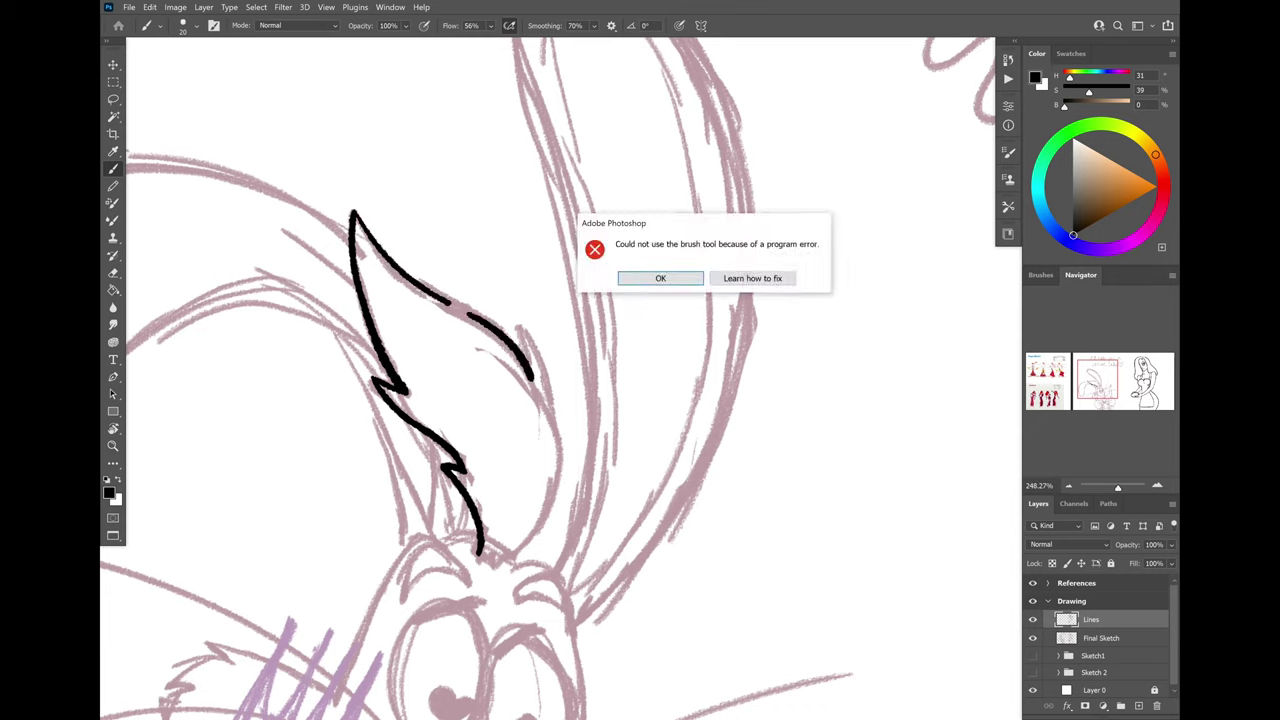
pyautogui.click(667, 278)
pyautogui.hotkey('ctrl', 'z')
pyautogui.moveTo(443, 299)
pyautogui.mouseDown()
pyautogui.moveTo(532, 371)
pyautogui.moveTo(500, 585)
pyautogui.mouseUp()
pyautogui.hotkey('ctrl', 'z')
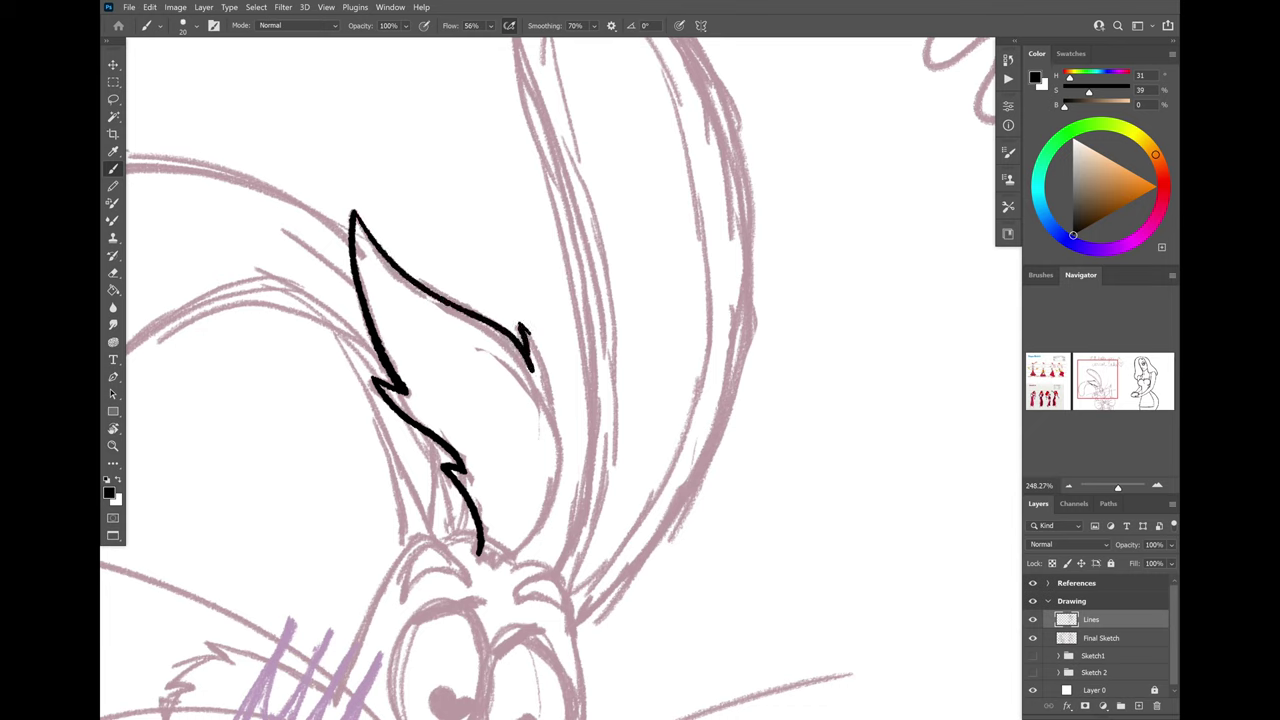
pyautogui.moveTo(521, 326)
pyautogui.mouseDown()
pyautogui.moveTo(541, 536)
pyautogui.moveTo(536, 360)
pyautogui.moveTo(506, 563)
pyautogui.mouseUp()
pyautogui.hotkey('ctrl', 'z')
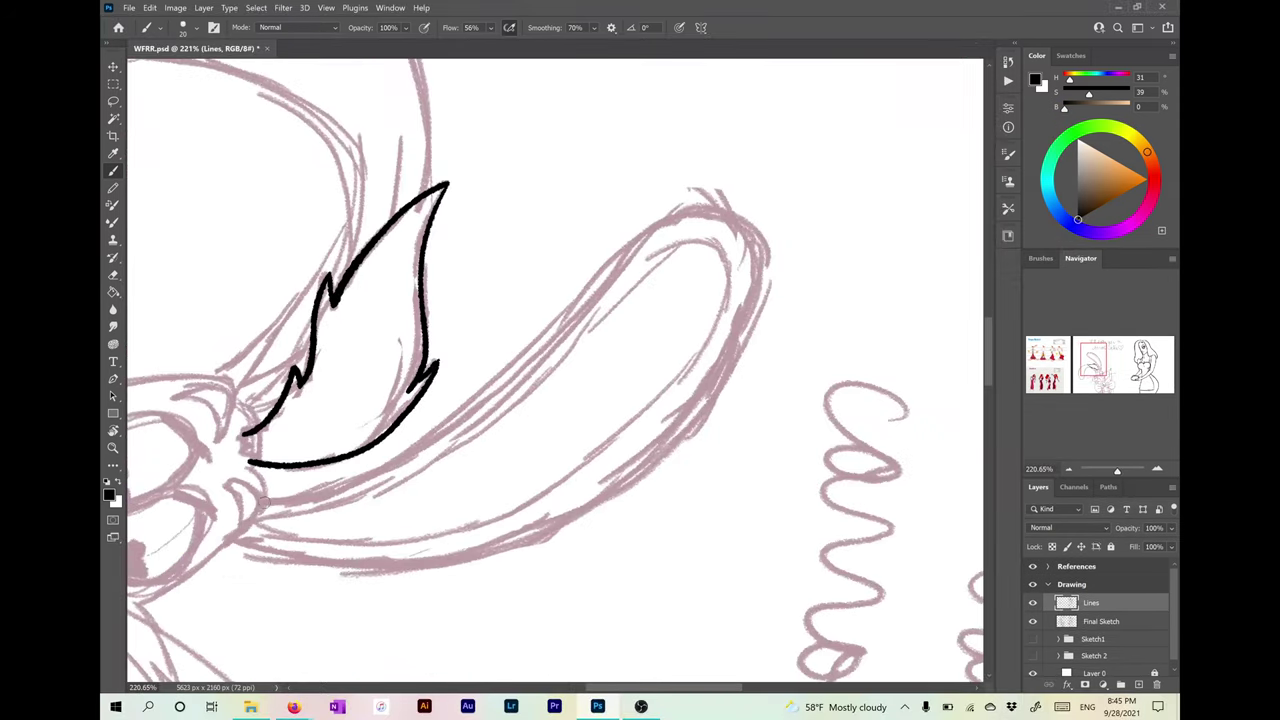
# - Ink the outer outlines of the rabbit's upright ear and drooping ear
pyautogui.moveTo(265, 502)
pyautogui.mouseDown()
pyautogui.moveTo(671, 207)
pyautogui.moveTo(503, 547)
pyautogui.moveTo(222, 534)
pyautogui.mouseUp()
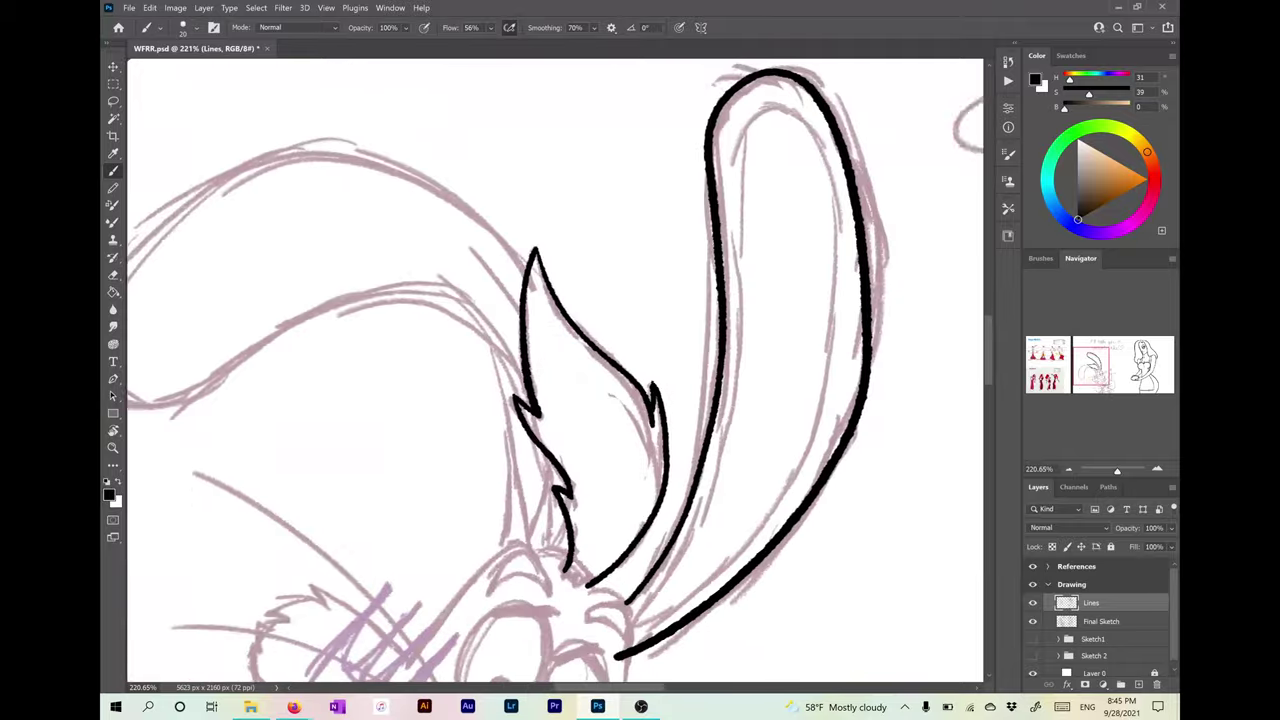
pyautogui.moveTo(625, 290)
pyautogui.mouseDown()
pyautogui.moveTo(503, 274)
pyautogui.moveTo(300, 615)
pyautogui.moveTo(620, 350)
pyautogui.moveTo(678, 378)
pyautogui.mouseUp()
pyautogui.moveTo(602, 350); pyautogui.dragTo(750, 532)
# - Ink the curved outlines of both of the rabbit's eyebrows
pyautogui.scroll(4, 750, 500)
pyautogui.moveTo(590, 415)
pyautogui.mouseDown()
pyautogui.moveTo(602, 405)
pyautogui.moveTo(667, 417)
pyautogui.mouseUp()
pyautogui.moveTo(603, 442); pyautogui.dragTo(667, 416)
pyautogui.moveTo(602, 446); pyautogui.dragTo(662, 436)
pyautogui.moveTo(546, 443)
pyautogui.mouseDown()
pyautogui.moveTo(468, 489)
pyautogui.moveTo(468, 445)
pyautogui.moveTo(544, 441)
pyautogui.mouseUp()
pyautogui.hotkey('ctrl', 'z')
pyautogui.moveTo(508, 400)
pyautogui.mouseDown()
pyautogui.moveTo(440, 468)
pyautogui.moveTo(432, 526)
pyautogui.moveTo(438, 490)
pyautogui.mouseUp()
pyautogui.hotkey('ctrl', 'z')
# - Ink the pointed fur strands at the base of the drooping ear and save the document
pyautogui.moveTo(441, 353); pyautogui.dragTo(484, 390)
pyautogui.click(674, 275)
pyautogui.moveTo(402, 320); pyautogui.dragTo(466, 380)
pyautogui.moveTo(443, 281); pyautogui.dragTo(466, 378)
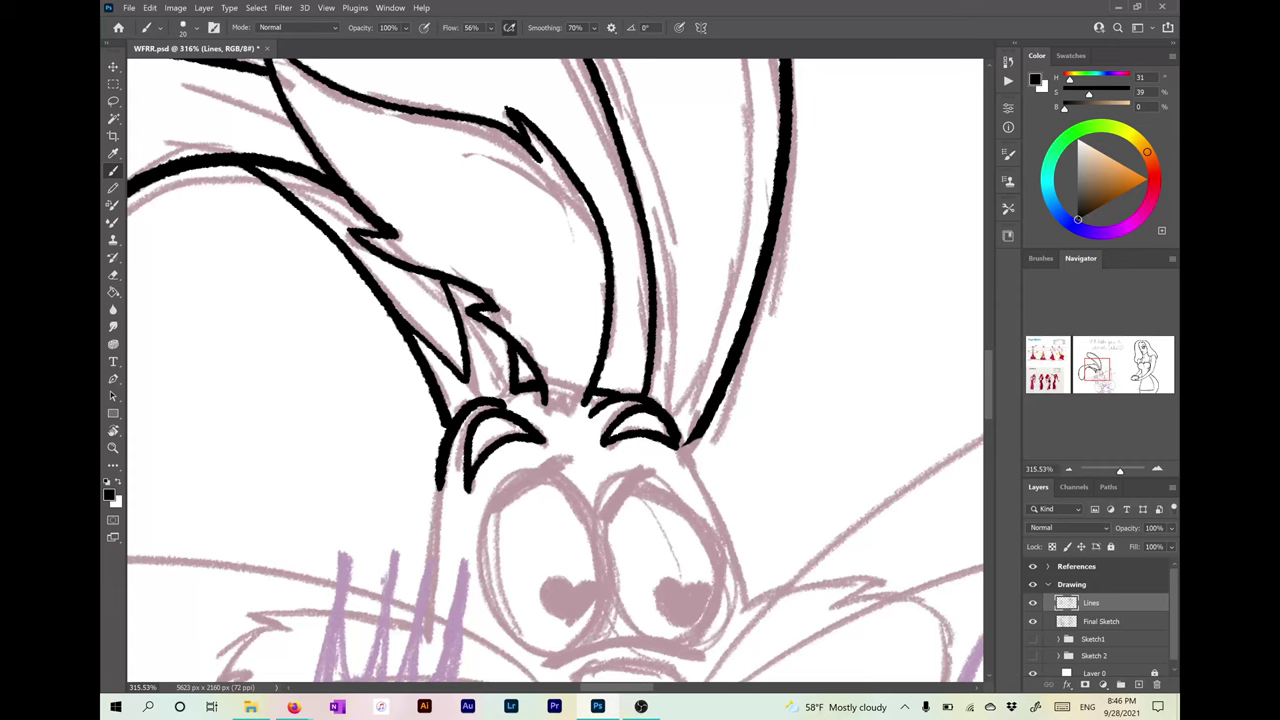
pyautogui.scroll(-6, 640, 430)
pyautogui.hotkey('ctrl', 's')
# - Set the brush size to 10 and ink the outlines of the rabbit's eyes, checking them with the sketch hidden
pyautogui.scroll(1, 755, 445)
pyautogui.press('f')
pyautogui.scroll(5, 638, 430)
pyautogui.moveTo(528, 543); pyautogui.dragTo(617, 410)
pyautogui.click(196, 29)
pyautogui.write('10')
pyautogui.press('Return')
pyautogui.scroll(2, 625, 372)
pyautogui.moveTo(418, 345)
pyautogui.mouseDown()
pyautogui.moveTo(532, 568)
pyautogui.moveTo(440, 352)
pyautogui.mouseUp()
pyautogui.moveTo(550, 262)
pyautogui.mouseDown()
pyautogui.moveTo(714, 320)
pyautogui.moveTo(687, 429)
pyautogui.moveTo(615, 443)
pyautogui.mouseUp()
pyautogui.moveTo(759, 398)
pyautogui.mouseDown()
pyautogui.moveTo(589, 595)
pyautogui.moveTo(754, 396)
pyautogui.mouseUp()
pyautogui.hotkey('ctrl', 'z')
pyautogui.scroll(-5, 574, 380)
pyautogui.click(1033, 639)
pyautogui.click(1033, 639)
# - Ink the outlines of the heart-shaped pupils in both of the rabbit's eyes
pyautogui.scroll(4, 768, 433)
pyautogui.moveTo(632, 398)
pyautogui.mouseDown()
pyautogui.moveTo(688, 418)
pyautogui.moveTo(642, 478)
pyautogui.mouseUp()
pyautogui.moveTo(630, 398)
pyautogui.mouseDown()
pyautogui.moveTo(580, 430)
pyautogui.moveTo(642, 478)
pyautogui.mouseUp()
pyautogui.moveTo(420, 477); pyautogui.dragTo(437, 545)
pyautogui.moveTo(422, 475)
pyautogui.mouseDown()
pyautogui.moveTo(445, 460)
pyautogui.moveTo(440, 546)
pyautogui.mouseUp()
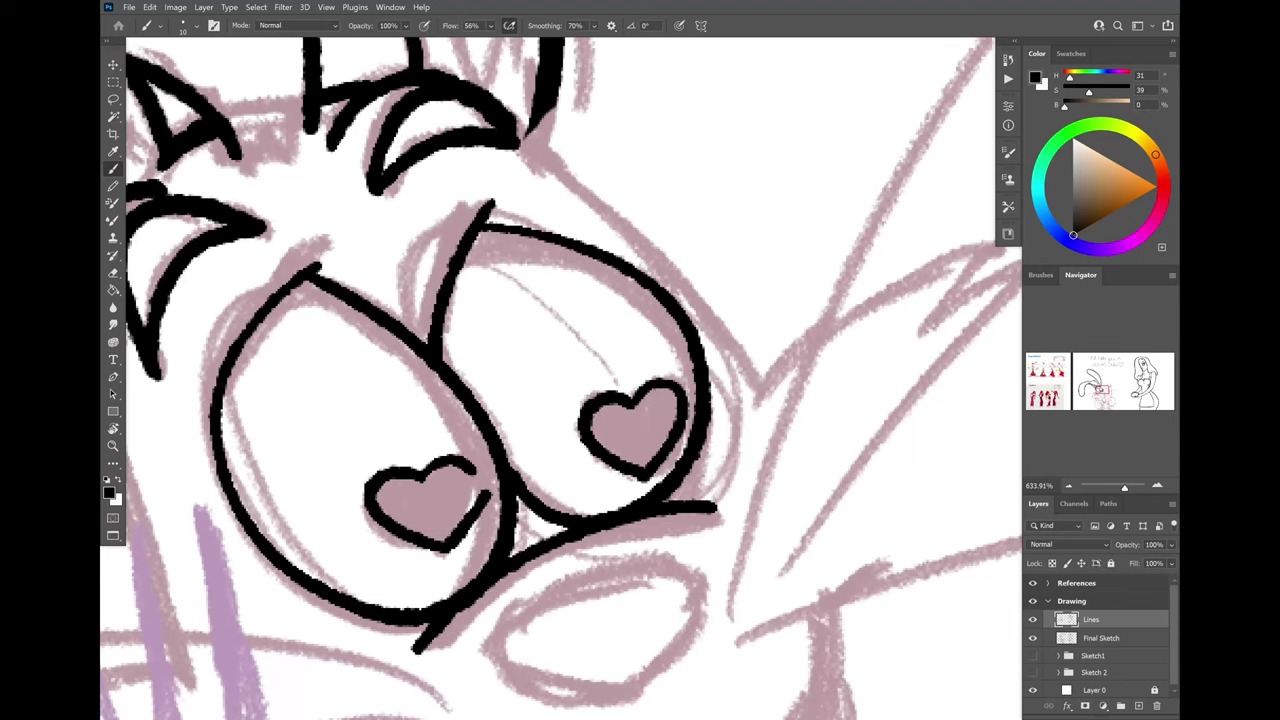
# - Save the document, step back in the history and close the open edge of the heart pupil beside the fork
pyautogui.click(129, 7)
pyautogui.click(175, 163)
pyautogui.click(592, 389)
pyautogui.press('Return')
pyautogui.press('Return')
pyautogui.click(1008, 62)
pyautogui.click(909, 125)
pyautogui.moveTo(424, 478)
pyautogui.mouseDown()
pyautogui.moveTo(468, 480)
pyautogui.moveTo(447, 547)
pyautogui.mouseUp()
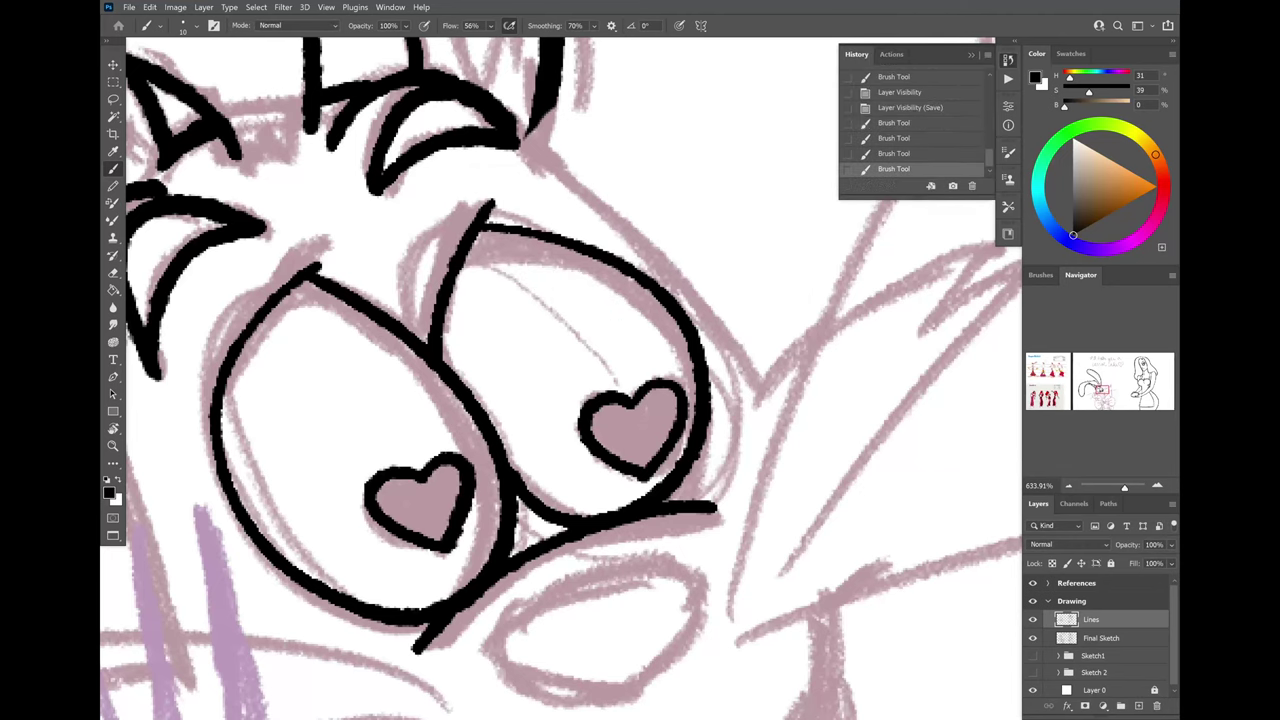
# - Toggle the Final Sketch layer to check the eyes and ink the outline of the rabbit's nose
pyautogui.moveTo(675, 529)
pyautogui.mouseDown()
pyautogui.moveTo(682, 426)
pyautogui.moveTo(600, 430)
pyautogui.mouseUp()
pyautogui.click(1033, 639)
pyautogui.click(1033, 639)
pyautogui.scroll(2, 747, 350)
pyautogui.moveTo(545, 545)
pyautogui.mouseDown()
pyautogui.moveTo(668, 484)
pyautogui.moveTo(625, 565)
pyautogui.mouseUp()
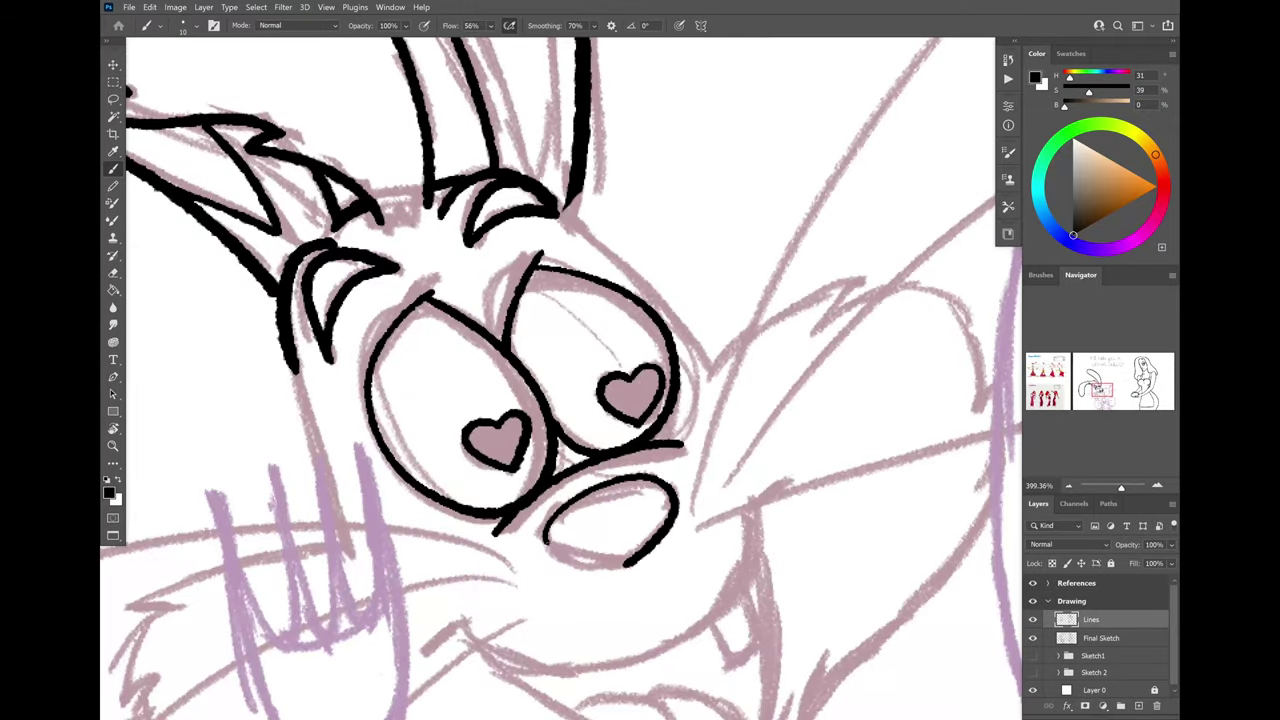
# - Ink the rabbit's curved smile line and the edge of its open mouth
pyautogui.moveTo(575, 218); pyautogui.dragTo(645, 403)
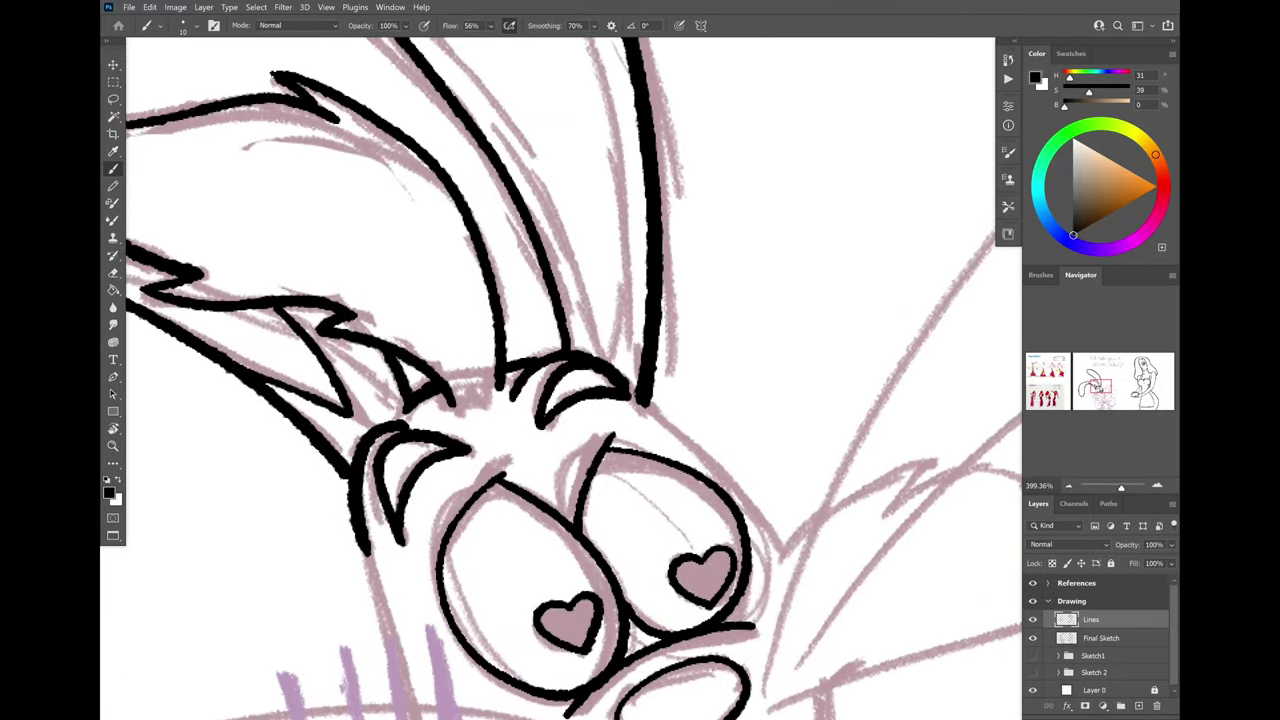
pyautogui.scroll(-8, 443, 319)
pyautogui.scroll(4, 400, 345)
pyautogui.moveTo(560, 200)
pyautogui.mouseDown()
pyautogui.moveTo(698, 264)
pyautogui.moveTo(540, 200)
pyautogui.mouseUp()
pyautogui.scroll(4, 700, 500)
pyautogui.moveTo(358, 502)
pyautogui.mouseDown()
pyautogui.moveTo(327, 536)
pyautogui.moveTo(536, 490)
pyautogui.moveTo(606, 336)
pyautogui.mouseUp()
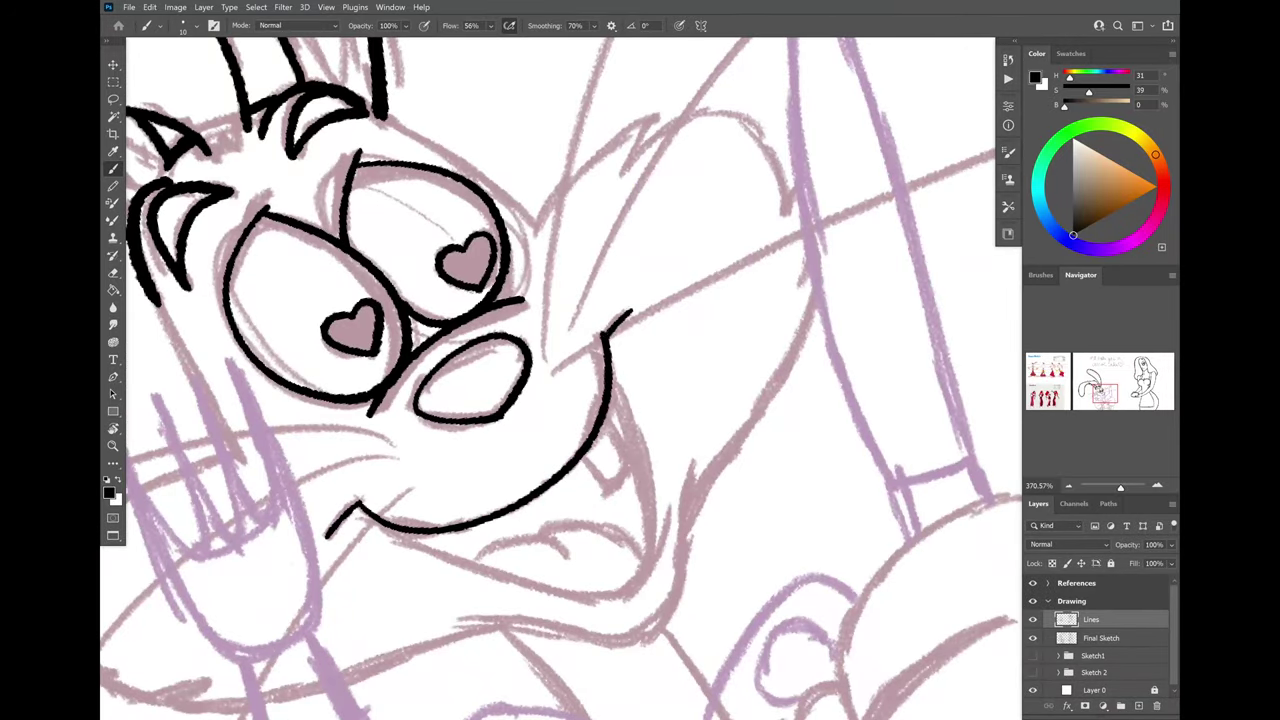
pyautogui.moveTo(376, 522)
pyautogui.mouseDown()
pyautogui.moveTo(652, 546)
pyautogui.moveTo(608, 372)
pyautogui.mouseUp()
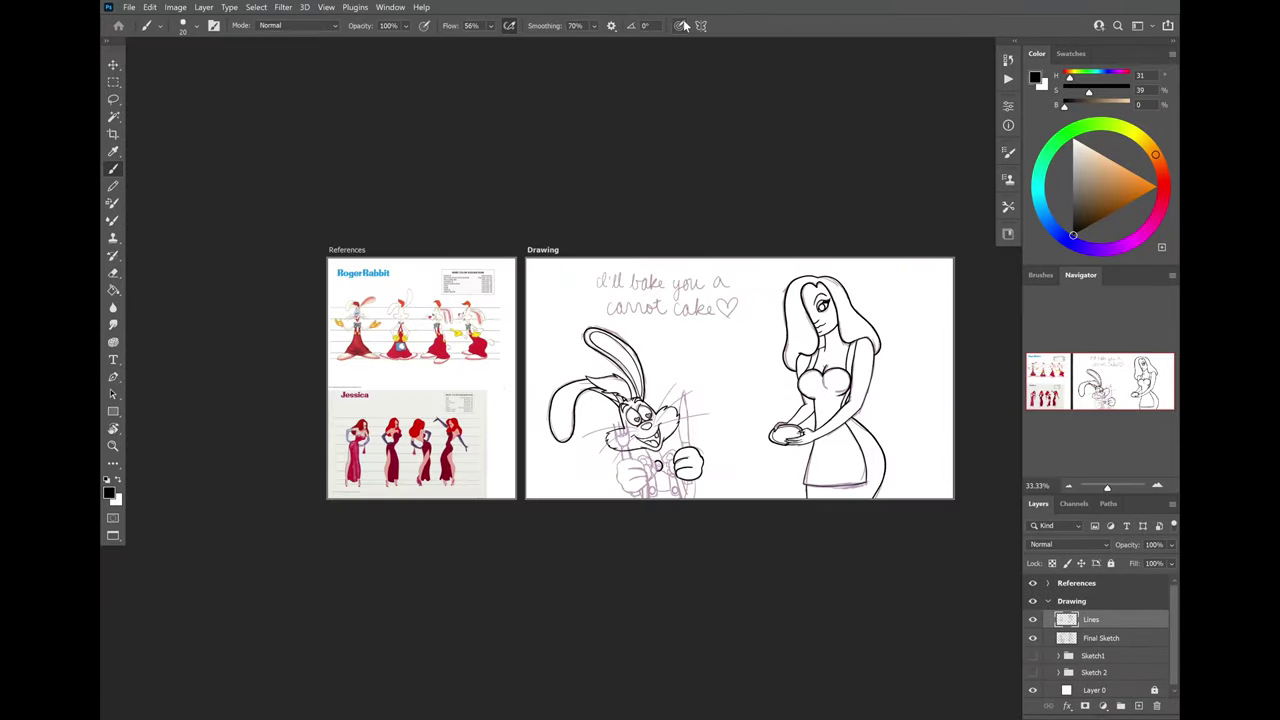
# - Ink the thumb of the knife-holding fist and the half of the bow tie next to it
pyautogui.scroll(6, 780, 411)
pyautogui.scroll(-2, 560, 378)
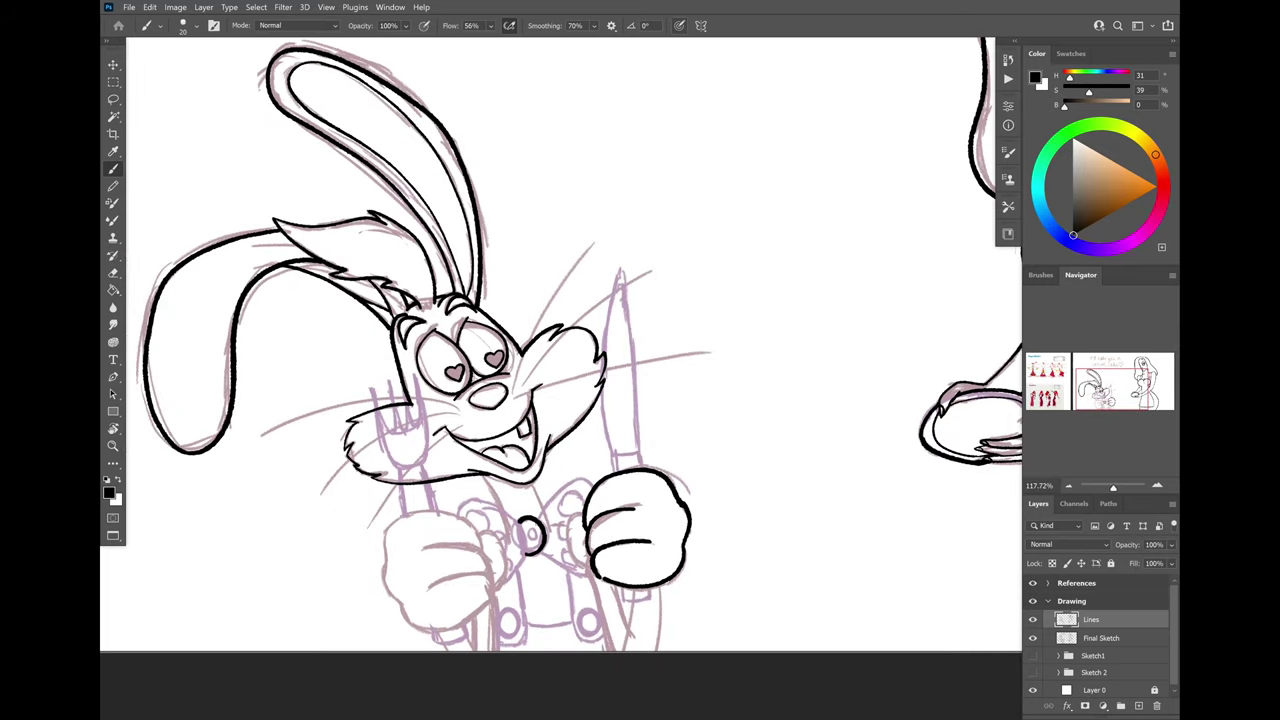
pyautogui.scroll(5, 625, 595)
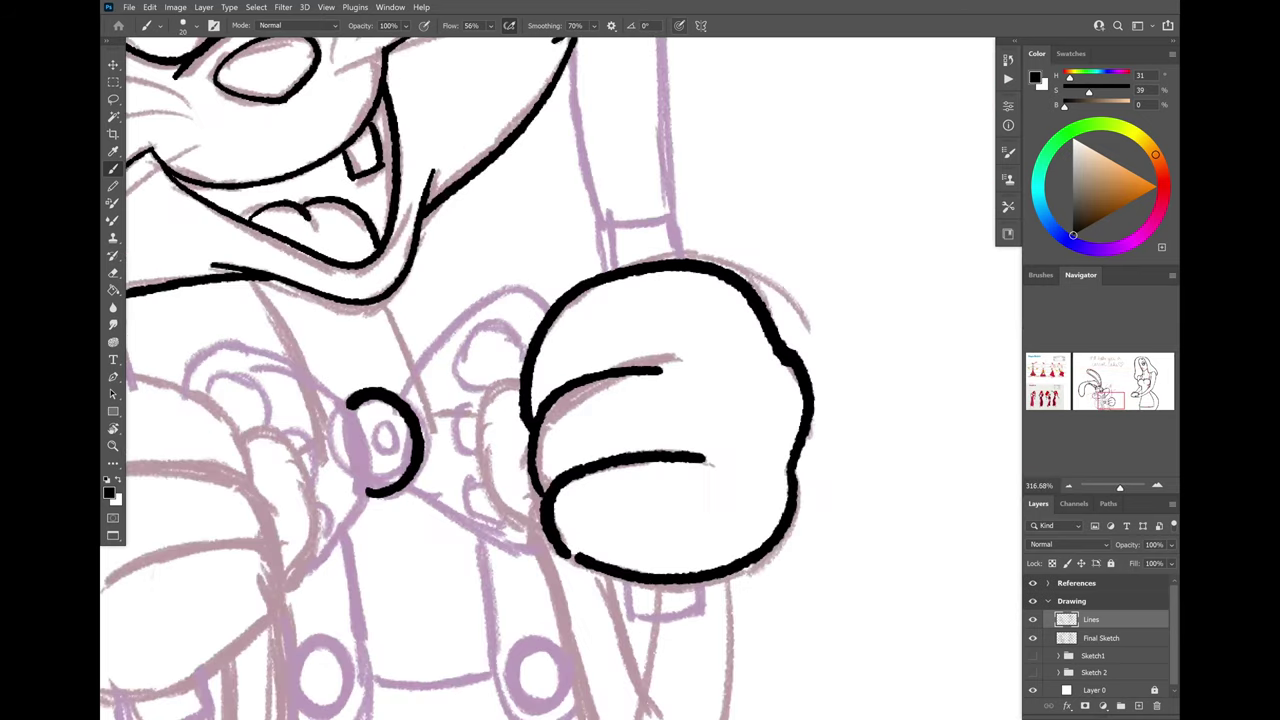
pyautogui.moveTo(521, 378)
pyautogui.mouseDown()
pyautogui.moveTo(500, 528)
pyautogui.moveTo(540, 541)
pyautogui.mouseUp()
pyautogui.moveTo(405, 398); pyautogui.dragTo(545, 308)
pyautogui.moveTo(404, 485); pyautogui.dragTo(528, 544)
pyautogui.hotkey('ctrl', 'z')
pyautogui.moveTo(404, 486); pyautogui.dragTo(530, 548)
# - Ink the neck line running from the rabbit's chin to the bow tie on the knife side
pyautogui.moveTo(384, 301); pyautogui.dragTo(414, 372)
pyautogui.hotkey('ctrl', 'z')
pyautogui.hotkey('ctrl', 'z')
pyautogui.hotkey('ctrl', 'z')
# - Ink the outline and finger creases of the rabbit's fork-holding fist
pyautogui.moveTo(385, 438)
pyautogui.mouseDown()
pyautogui.moveTo(654, 463)
pyautogui.moveTo(791, 337)
pyautogui.mouseUp()
pyautogui.scroll(2, 560, 380)
pyautogui.moveTo(306, 432)
pyautogui.mouseDown()
pyautogui.moveTo(307, 345)
pyautogui.moveTo(416, 274)
pyautogui.moveTo(555, 288)
pyautogui.moveTo(626, 380)
pyautogui.mouseUp()
pyautogui.moveTo(427, 390)
pyautogui.mouseDown()
pyautogui.moveTo(521, 371)
pyautogui.moveTo(652, 472)
pyautogui.mouseUp()
pyautogui.moveTo(448, 522)
pyautogui.mouseDown()
pyautogui.moveTo(593, 475)
pyautogui.moveTo(661, 545)
pyautogui.mouseUp()
pyautogui.moveTo(515, 654); pyautogui.dragTo(660, 542)
pyautogui.moveTo(307, 428)
pyautogui.mouseDown()
pyautogui.moveTo(298, 518)
pyautogui.moveTo(432, 668)
pyautogui.moveTo(522, 655)
pyautogui.mouseUp()
pyautogui.moveTo(640, 480); pyautogui.dragTo(425, 357)
# - Ink the short lines extending below both of the rabbit's fists to the canvas edge
pyautogui.moveTo(283, 538); pyautogui.dragTo(343, 634)
pyautogui.hotkey('ctrl', 'z')
pyautogui.moveTo(283, 538); pyautogui.dragTo(314, 594)
pyautogui.moveTo(355, 511); pyautogui.dragTo(395, 594)
pyautogui.moveTo(968, 390); pyautogui.dragTo(962, 596)
pyautogui.moveTo(890, 396); pyautogui.dragTo(815, 698)
pyautogui.hotkey('ctrl', 'z')
pyautogui.scroll(-4, 714, 686)
pyautogui.scroll(2, 720, 420)
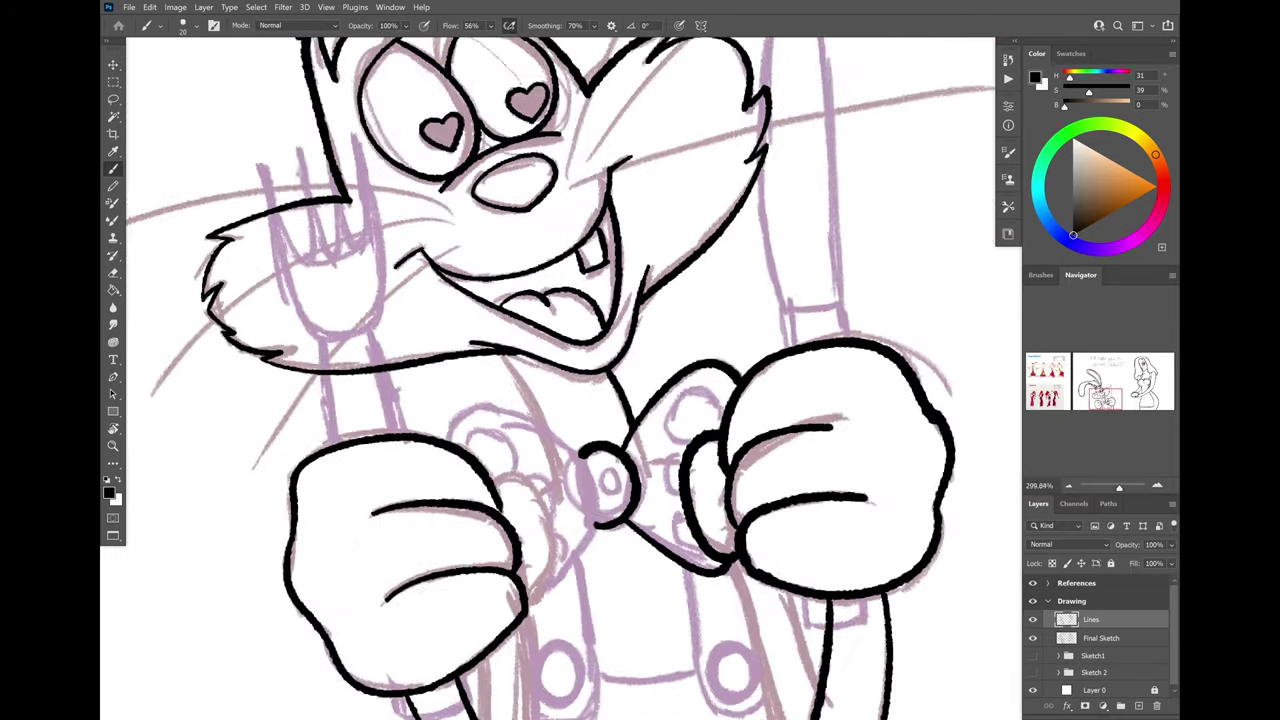
# - Ink the fork-holding fist's thumb and complete the bow tie's knot and its adjoining half
pyautogui.scroll(2, 582, 532)
pyautogui.moveTo(478, 468)
pyautogui.mouseDown()
pyautogui.moveTo(533, 482)
pyautogui.moveTo(541, 600)
pyautogui.moveTo(494, 605)
pyautogui.mouseUp()
pyautogui.moveTo(419, 426)
pyautogui.mouseDown()
pyautogui.moveTo(495, 379)
pyautogui.moveTo(588, 455)
pyautogui.mouseUp()
pyautogui.moveTo(598, 527); pyautogui.dragTo(588, 450)
pyautogui.moveTo(543, 596); pyautogui.dragTo(602, 510)
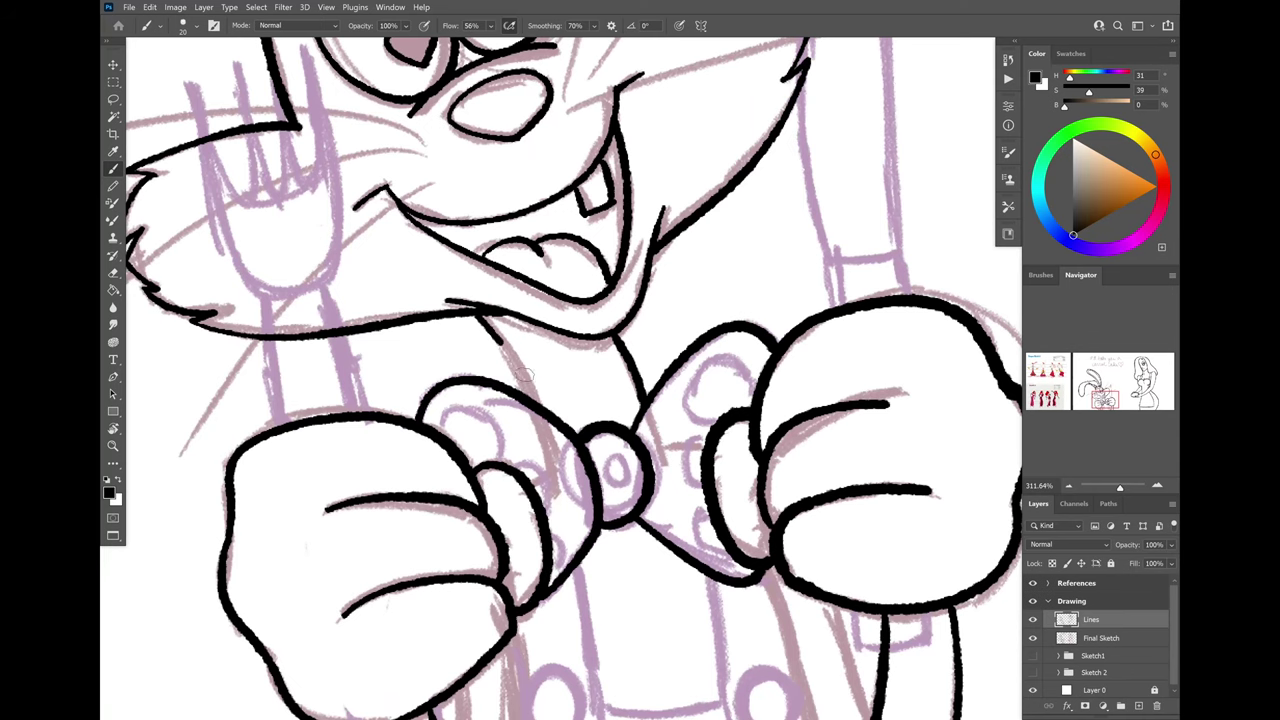
# - Ink the neck line on the fork side and toggle the Final Sketch layer to check the rabbit's line art
pyautogui.moveTo(525, 375); pyautogui.dragTo(541, 402)
pyautogui.scroll(-8, 640, 405)
pyautogui.moveTo(658, 420); pyautogui.dragTo(590, 441)
pyautogui.click(1032, 640)
pyautogui.click(1032, 640)
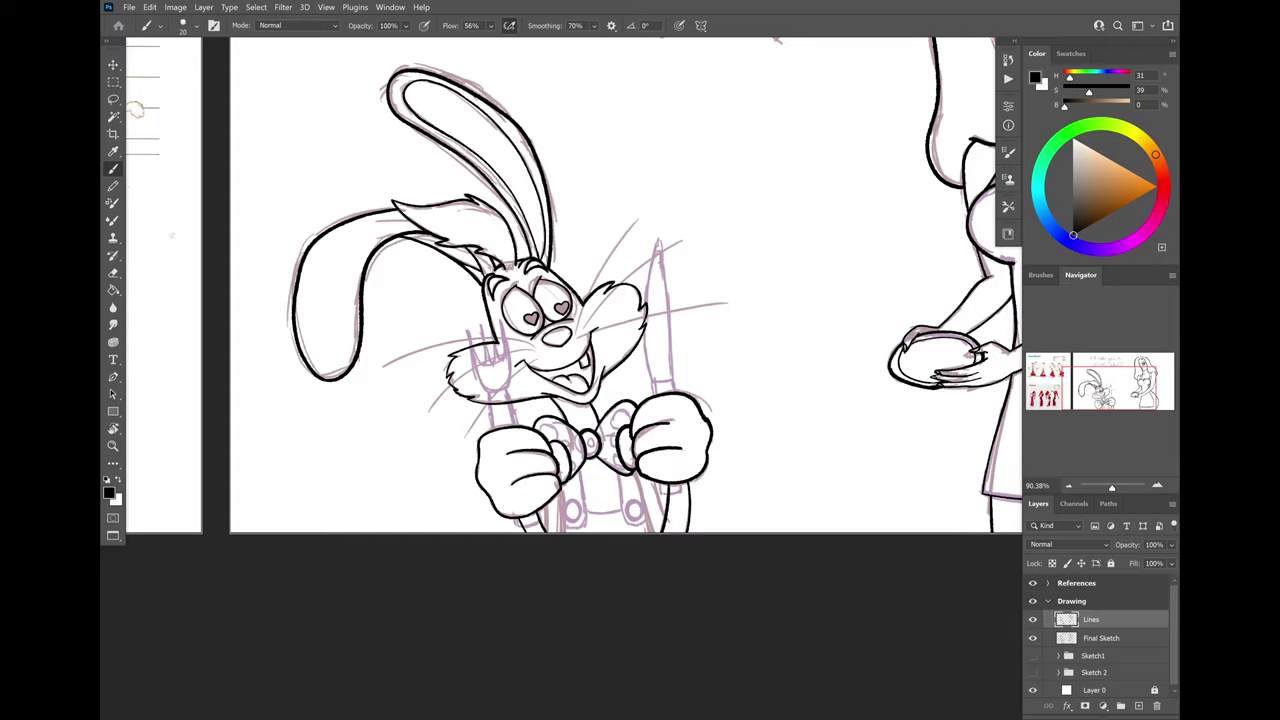
# - Ink the rabbit's overall straps and the upper edge of the bib between them
pyautogui.scroll(5, 620, 503)
pyautogui.moveTo(662, 380)
pyautogui.mouseDown()
pyautogui.moveTo(697, 517)
pyautogui.moveTo(606, 424)
pyautogui.mouseUp()
pyautogui.moveTo(464, 416)
pyautogui.mouseDown()
pyautogui.moveTo(472, 564)
pyautogui.moveTo(400, 552)
pyautogui.moveTo(396, 440)
pyautogui.mouseUp()
pyautogui.moveTo(624, 520)
pyautogui.mouseDown()
pyautogui.moveTo(672, 482)
pyautogui.moveTo(622, 510)
pyautogui.mouseUp()
pyautogui.hotkey('ctrl', 'z')
pyautogui.moveTo(480, 530); pyautogui.dragTo(612, 518)
# - Ink the side of the torso and the inner arm line below the knife-holding fist
pyautogui.moveTo(706, 512); pyautogui.dragTo(726, 600)
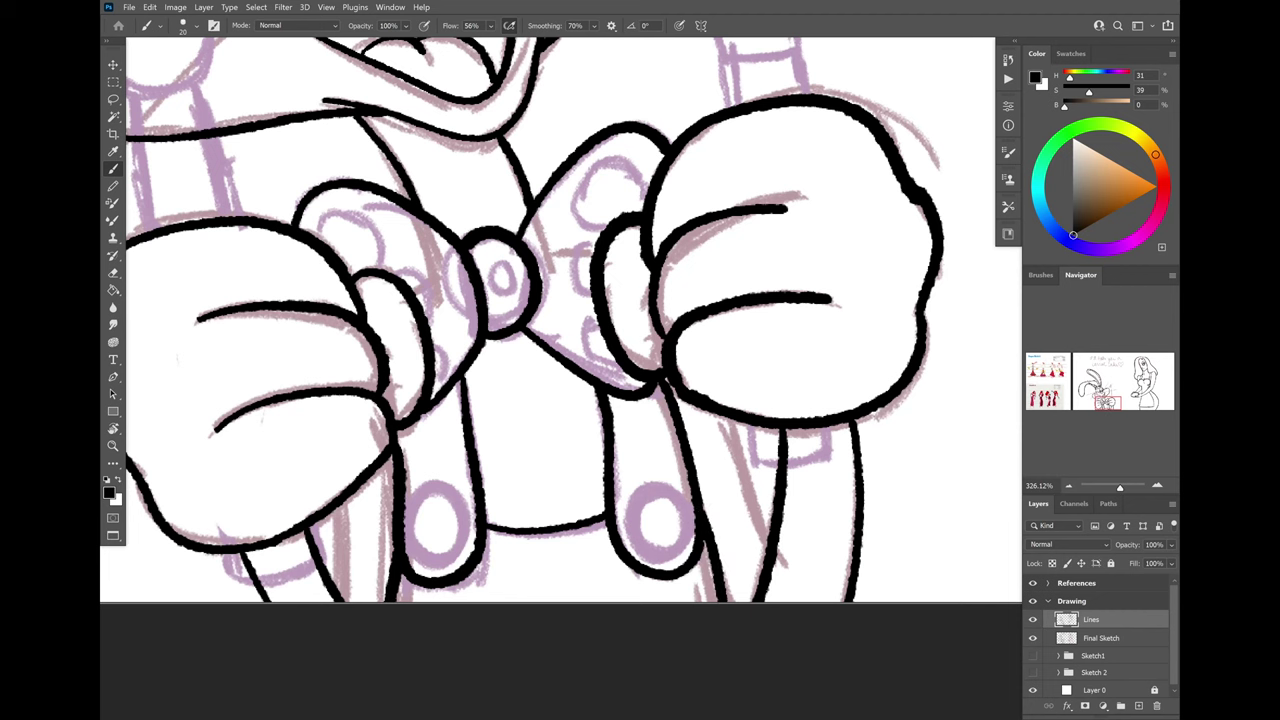
pyautogui.moveTo(728, 418); pyautogui.dragTo(770, 556)
pyautogui.scroll(-5, 827, 669)
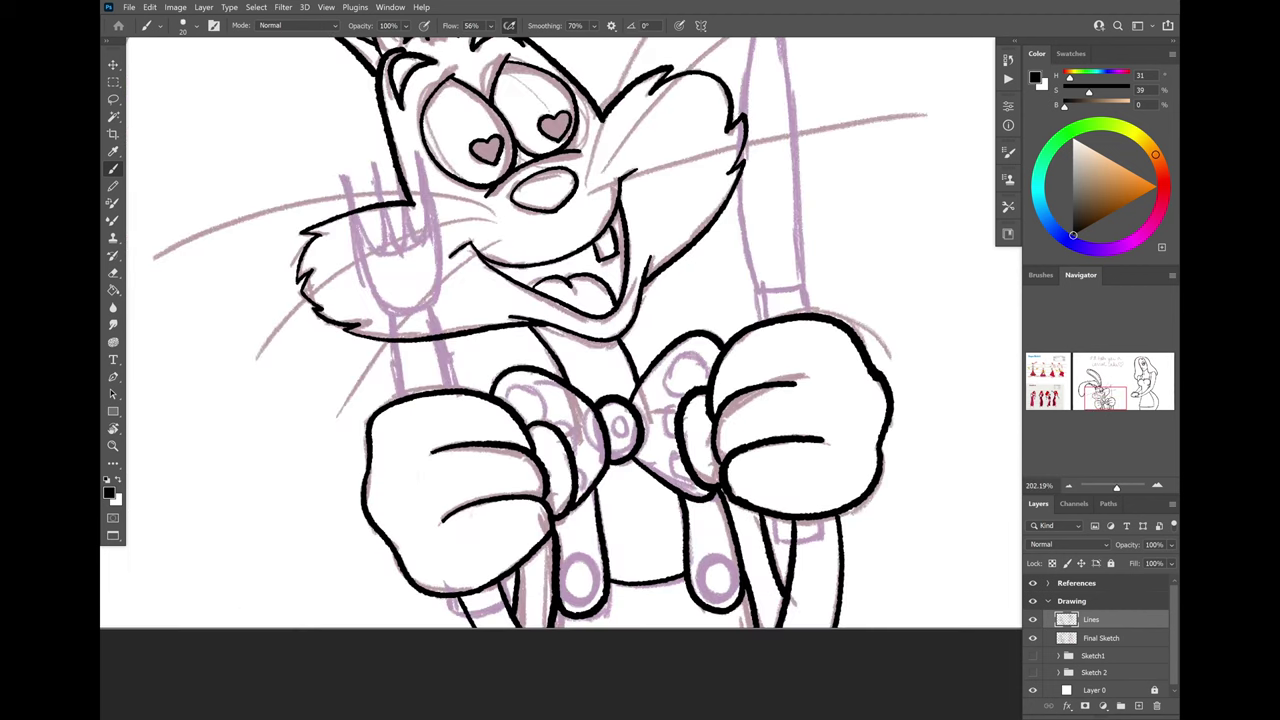
# - Set the brush size to 15 and ink the round buttons on both overall straps
pyautogui.click(199, 27)
pyautogui.press('Return')
pyautogui.scroll(8, 769, 617)
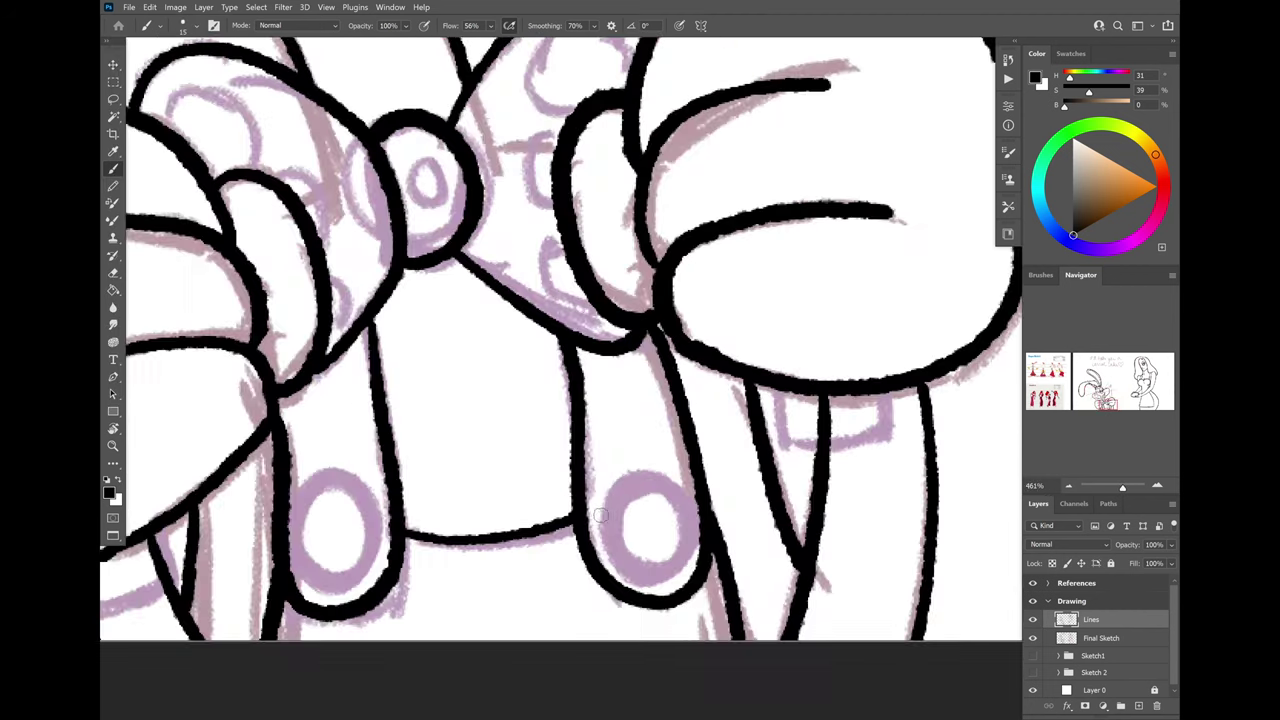
pyautogui.moveTo(606, 518)
pyautogui.mouseDown()
pyautogui.moveTo(678, 490)
pyautogui.moveTo(602, 490)
pyautogui.mouseUp()
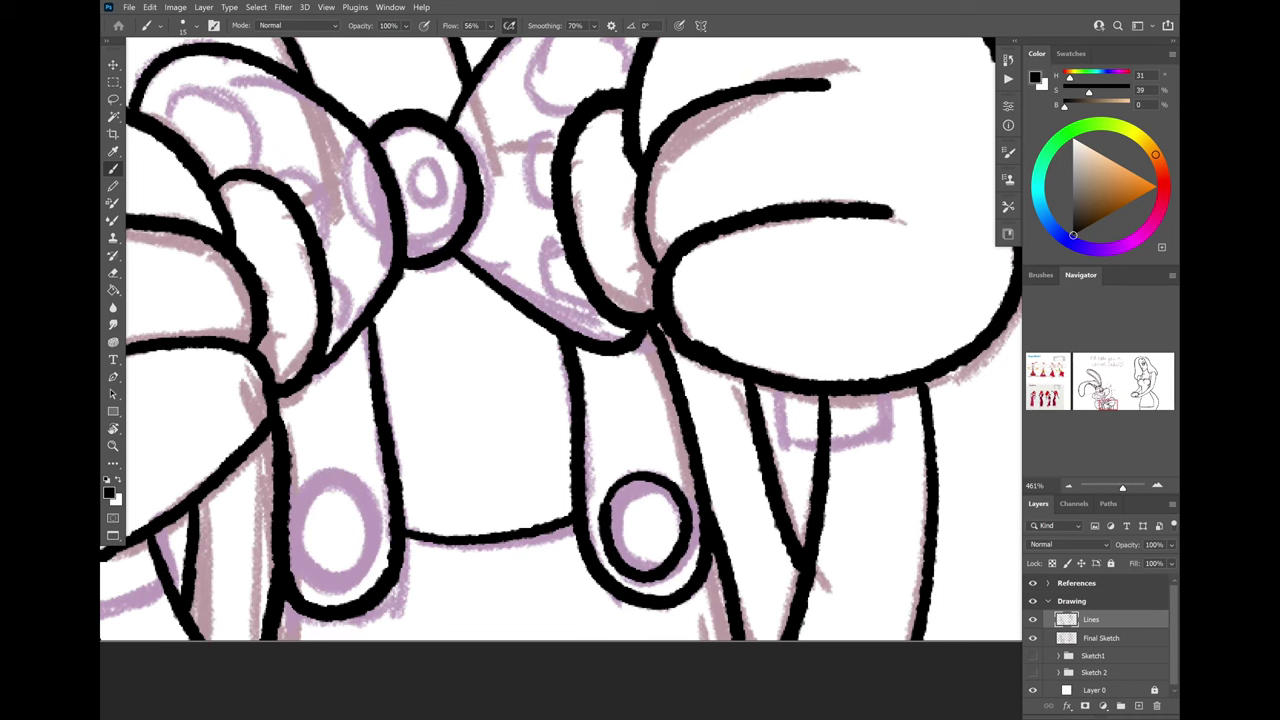
pyautogui.moveTo(297, 567)
pyautogui.mouseDown()
pyautogui.moveTo(345, 462)
pyautogui.moveTo(298, 505)
pyautogui.mouseUp()
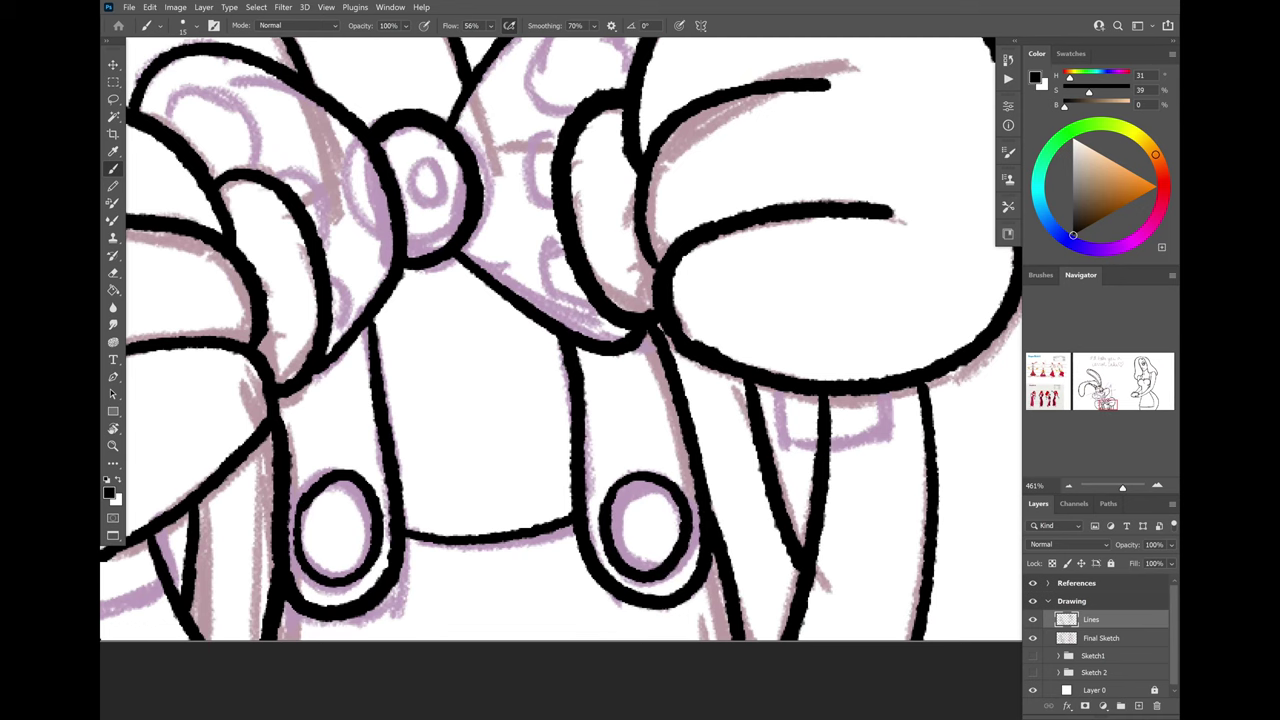
# - Ink the polka dots on both bow tie loops and the small oval inside its knot
pyautogui.scroll(-5, 569, 481)
pyautogui.scroll(5, 569, 481)
pyautogui.moveTo(569, 481)
pyautogui.mouseDown()
pyautogui.moveTo(616, 517)
pyautogui.moveTo(547, 528)
pyautogui.mouseUp()
pyautogui.moveTo(690, 412)
pyautogui.mouseDown()
pyautogui.moveTo(775, 356)
pyautogui.moveTo(700, 432)
pyautogui.moveTo(712, 440)
pyautogui.mouseUp()
pyautogui.moveTo(694, 462)
pyautogui.mouseDown()
pyautogui.moveTo(694, 521)
pyautogui.moveTo(717, 559)
pyautogui.moveTo(688, 563)
pyautogui.moveTo(735, 610)
pyautogui.mouseUp()
pyautogui.moveTo(380, 430)
pyautogui.mouseDown()
pyautogui.moveTo(505, 548)
pyautogui.moveTo(512, 638)
pyautogui.mouseUp()
pyautogui.scroll(-10, 690, 470)
pyautogui.scroll(-5, 570, 530)
pyautogui.moveTo(600, 500); pyautogui.dragTo(504, 526)
# - Add a new layer above Lines and ink the knife's blade, collar line and handle end below the fist
pyautogui.click(1138, 706)
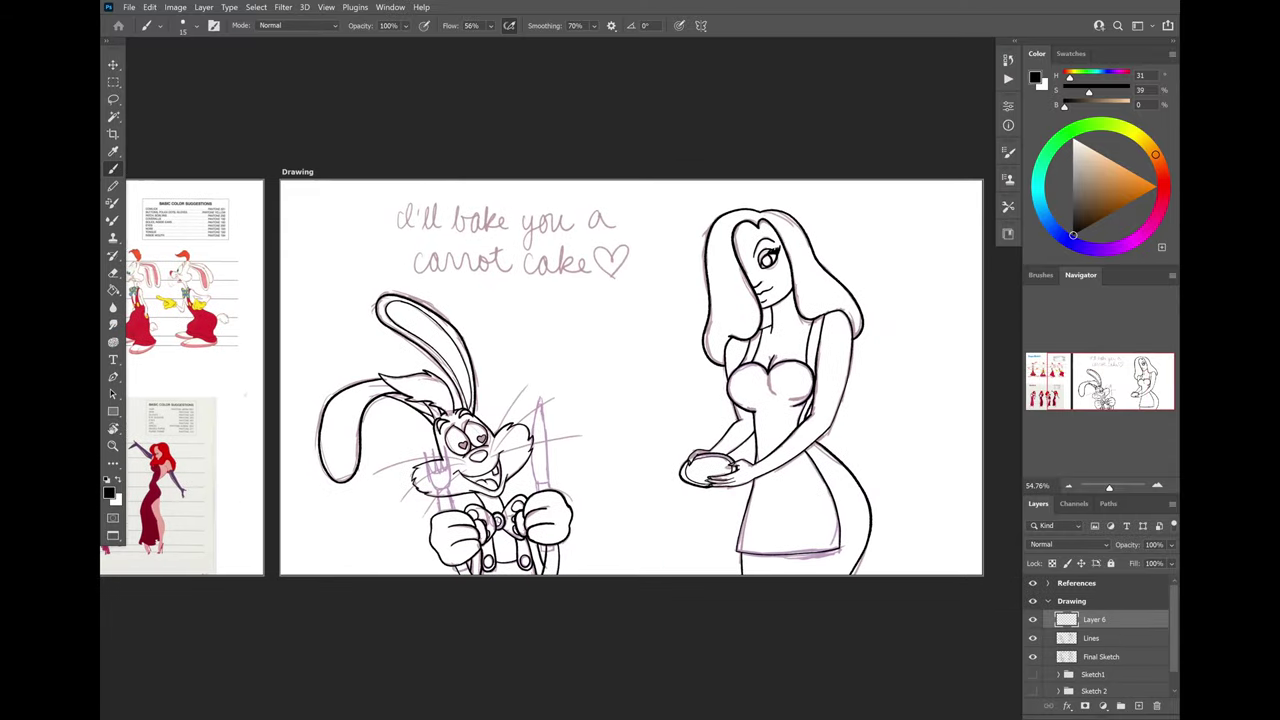
pyautogui.scroll(10, 550, 500)
pyautogui.moveTo(653, 410)
pyautogui.mouseDown()
pyautogui.moveTo(640, 232)
pyautogui.moveTo(582, 140)
pyautogui.moveTo(605, 412)
pyautogui.mouseUp()
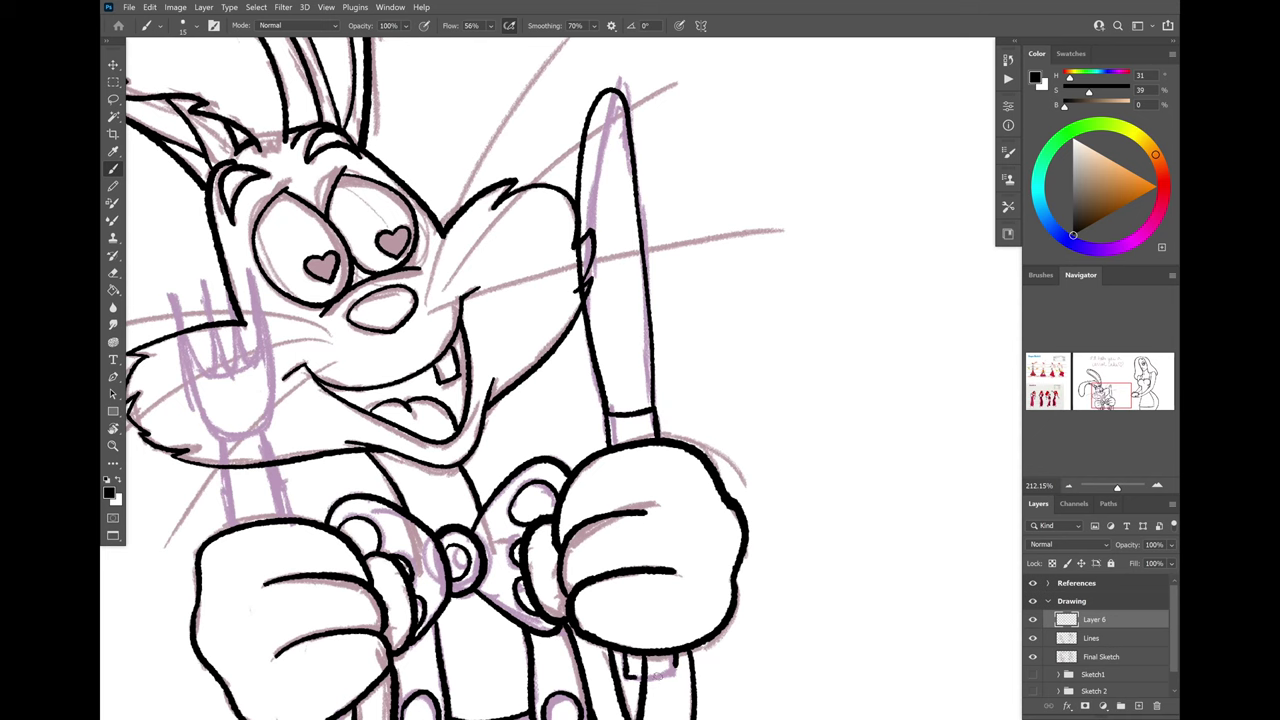
pyautogui.moveTo(400, 420); pyautogui.dragTo(643, 124)
pyautogui.scroll(3, 560, 300)
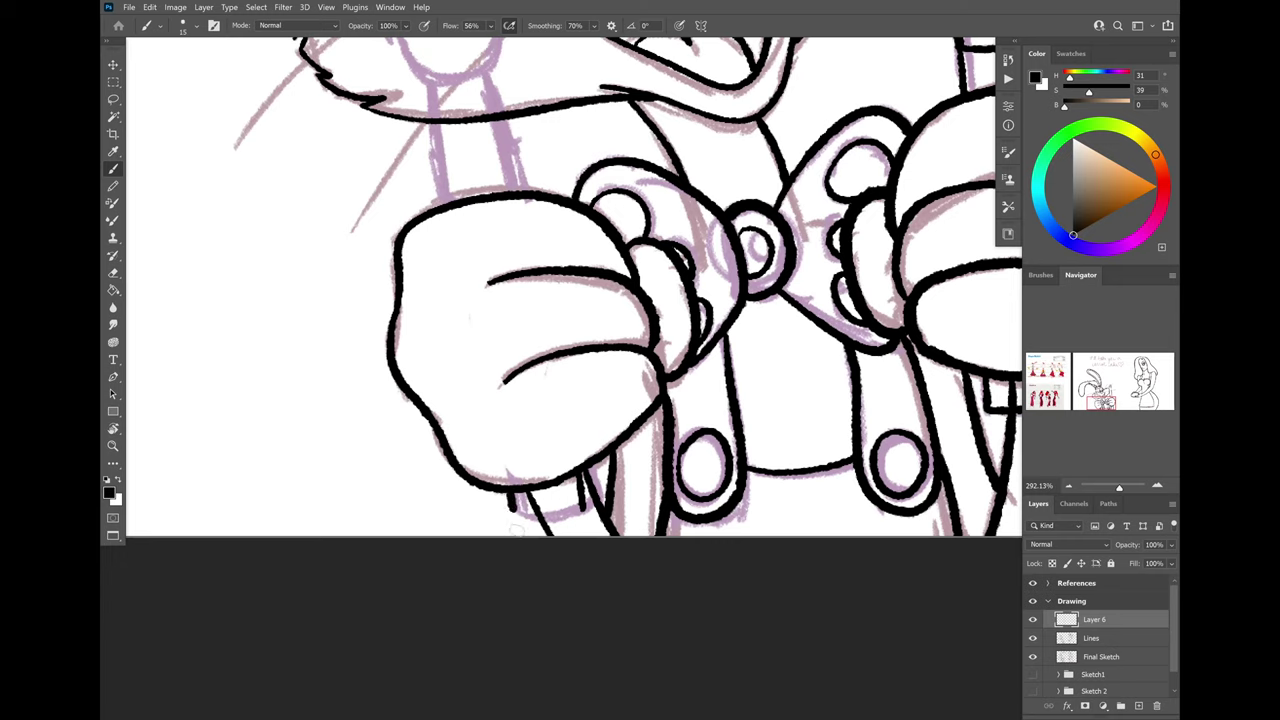
pyautogui.moveTo(577, 514); pyautogui.dragTo(584, 508)
pyautogui.moveTo(545, 255); pyautogui.dragTo(546, 479)
pyautogui.moveTo(487, 304); pyautogui.dragTo(517, 419)
pyautogui.moveTo(435, 316)
pyautogui.mouseDown()
pyautogui.moveTo(442, 424)
pyautogui.moveTo(449, 318)
pyautogui.mouseUp()
pyautogui.scroll(-2, 449, 318)
pyautogui.hotkey('ctrl', 'z')
pyautogui.hotkey('ctrl', 'z')
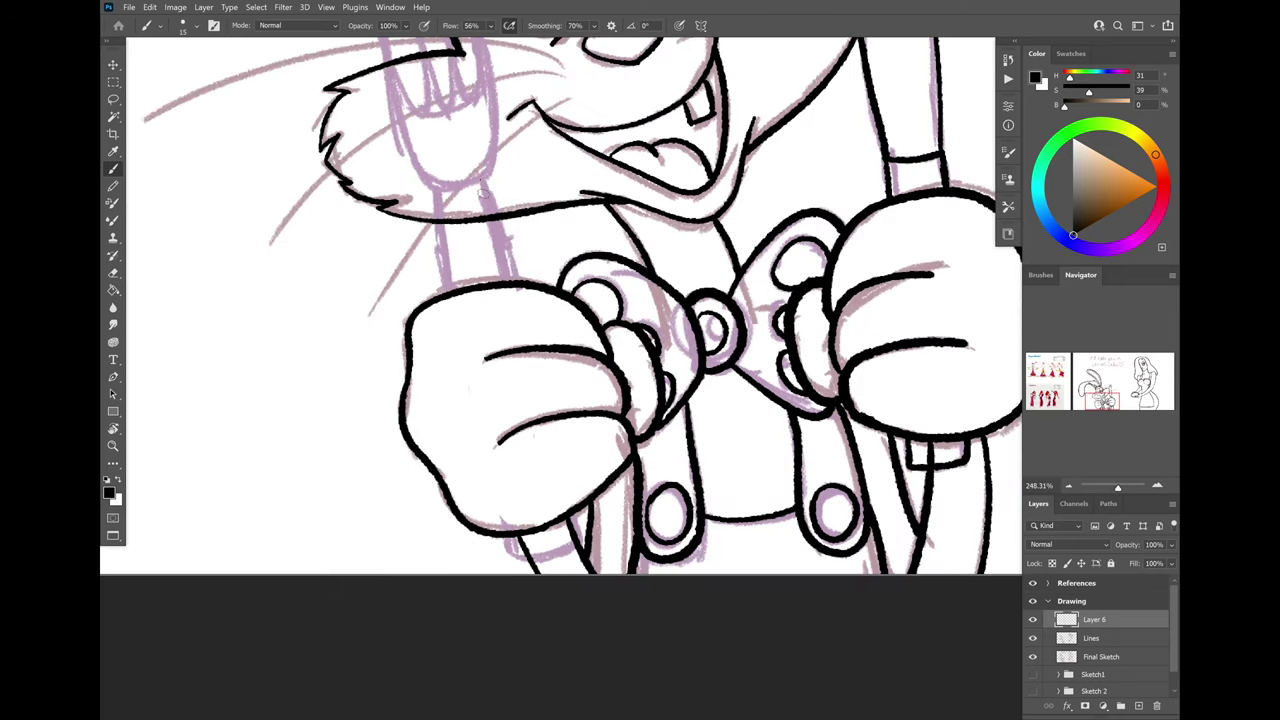
# - Ink both edges of the fork's handle straight through the fist down to the handle end
pyautogui.moveTo(481, 182); pyautogui.dragTo(543, 503)
pyautogui.moveTo(440, 226); pyautogui.dragTo(504, 560)
pyautogui.hotkey('ctrl', 'z')
pyautogui.moveTo(440, 186)
pyautogui.mouseDown()
pyautogui.moveTo(466, 420)
pyautogui.moveTo(500, 562)
pyautogui.mouseUp()
# - Ink both edges of the knife's handle through the other fist, redrawing the inner edge until it aligns with the blade
pyautogui.moveTo(800, 300); pyautogui.dragTo(525, 335)
pyautogui.moveTo(667, 218); pyautogui.dragTo(676, 505)
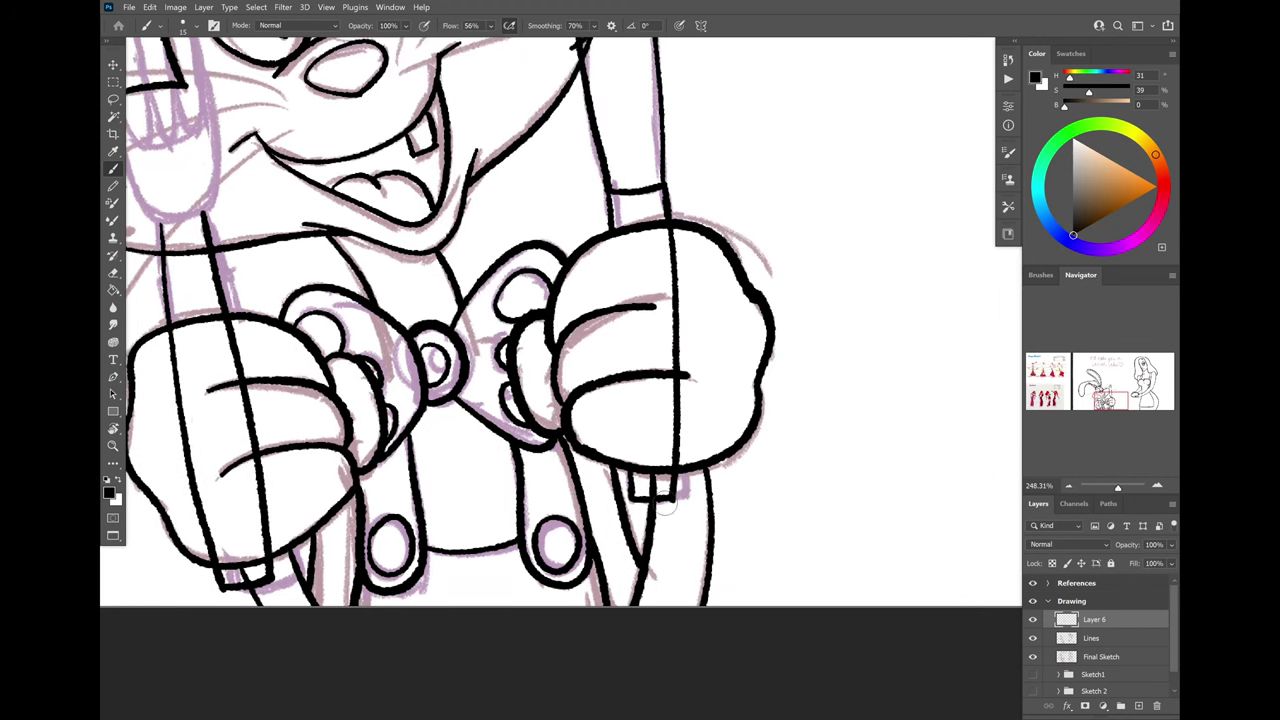
pyautogui.moveTo(608, 236); pyautogui.dragTo(620, 524)
pyautogui.hotkey('ctrl', 'z')
pyautogui.moveTo(610, 196); pyautogui.dragTo(624, 524)
pyautogui.hotkey('ctrl', 'z')
pyautogui.moveTo(604, 192); pyautogui.dragTo(626, 508)
pyautogui.hotkey('ctrl', 'z')
pyautogui.moveTo(606, 196); pyautogui.dragTo(615, 491)
# - Clear the handle lines crossing the rabbit's gloved fists so only the parts outside the hands remain
pyautogui.moveTo(677, 464)
pyautogui.mouseDown()
pyautogui.moveTo(680, 240)
pyautogui.moveTo(620, 456)
pyautogui.mouseUp()
pyautogui.moveTo(620, 450); pyautogui.dragTo(825, 497)
pyautogui.moveTo(474, 596)
pyautogui.mouseDown()
pyautogui.moveTo(434, 376)
pyautogui.moveTo(471, 571)
pyautogui.mouseUp()
pyautogui.hotkey('ctrl', 'z')
pyautogui.moveTo(424, 608)
pyautogui.mouseDown()
pyautogui.moveTo(394, 389)
pyautogui.moveTo(341, 408)
pyautogui.mouseUp()
# - On the Lines layer, erase the arm lines that run through the knife and fork handle ends
pyautogui.click(1092, 638)
pyautogui.scroll(6, 844, 559)
pyautogui.press('e')
pyautogui.moveTo(753, 504); pyautogui.dragTo(752, 556)
pyautogui.scroll(-6, 800, 555)
pyautogui.scroll(4, 390, 607)
pyautogui.moveTo(408, 670); pyautogui.dragTo(488, 590)
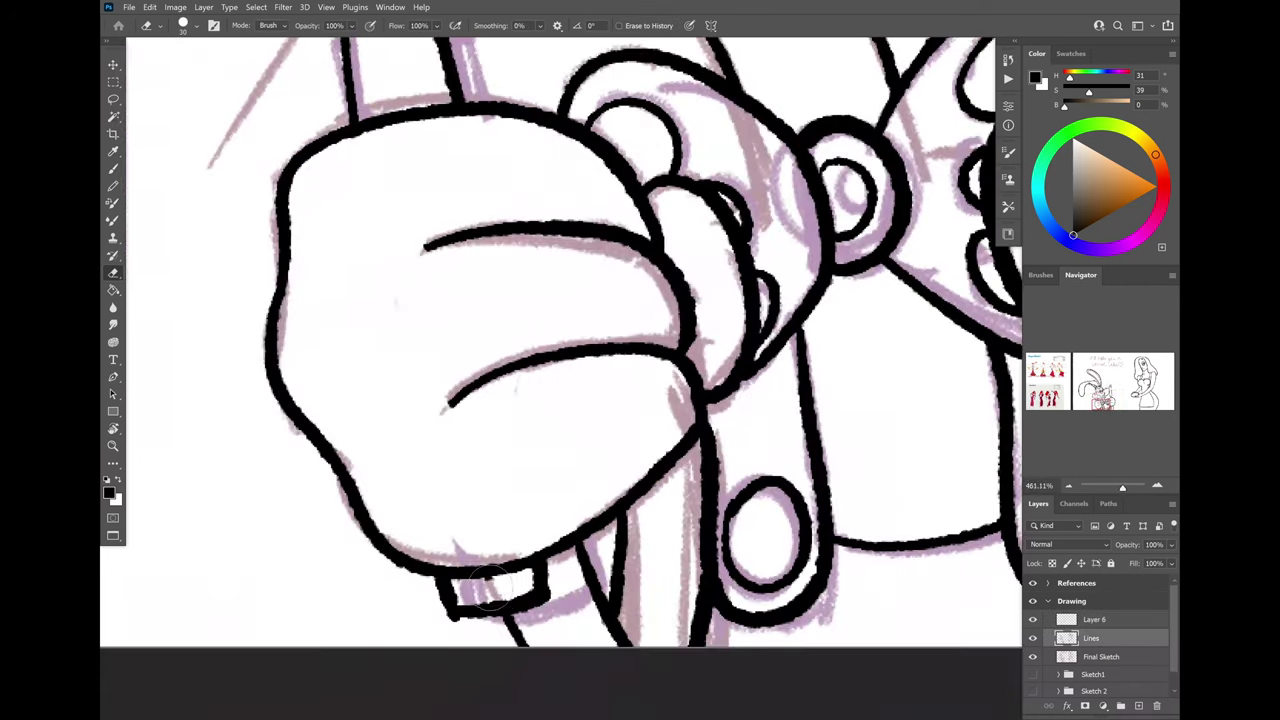
pyautogui.scroll(-4, 540, 660)
pyautogui.scroll(4, 735, 322)
pyautogui.moveTo(692, 285)
pyautogui.mouseDown()
pyautogui.moveTo(686, 398)
pyautogui.moveTo(687, 294)
pyautogui.mouseUp()
pyautogui.hotkey('ctrl', 'z')
# - Toggle the Final Sketch and Lines layers to check the inked handles
pyautogui.scroll(-2, 855, 417)
pyautogui.click(1033, 656)
pyautogui.click(1033, 639)
pyautogui.click(1033, 639)
pyautogui.click(1033, 657)
# - On Layer 6, set the brush size to 10 and ink the two outer sides of the fork's head down to the handle
pyautogui.click(1087, 622)
pyautogui.scroll(-4, 960, 395)
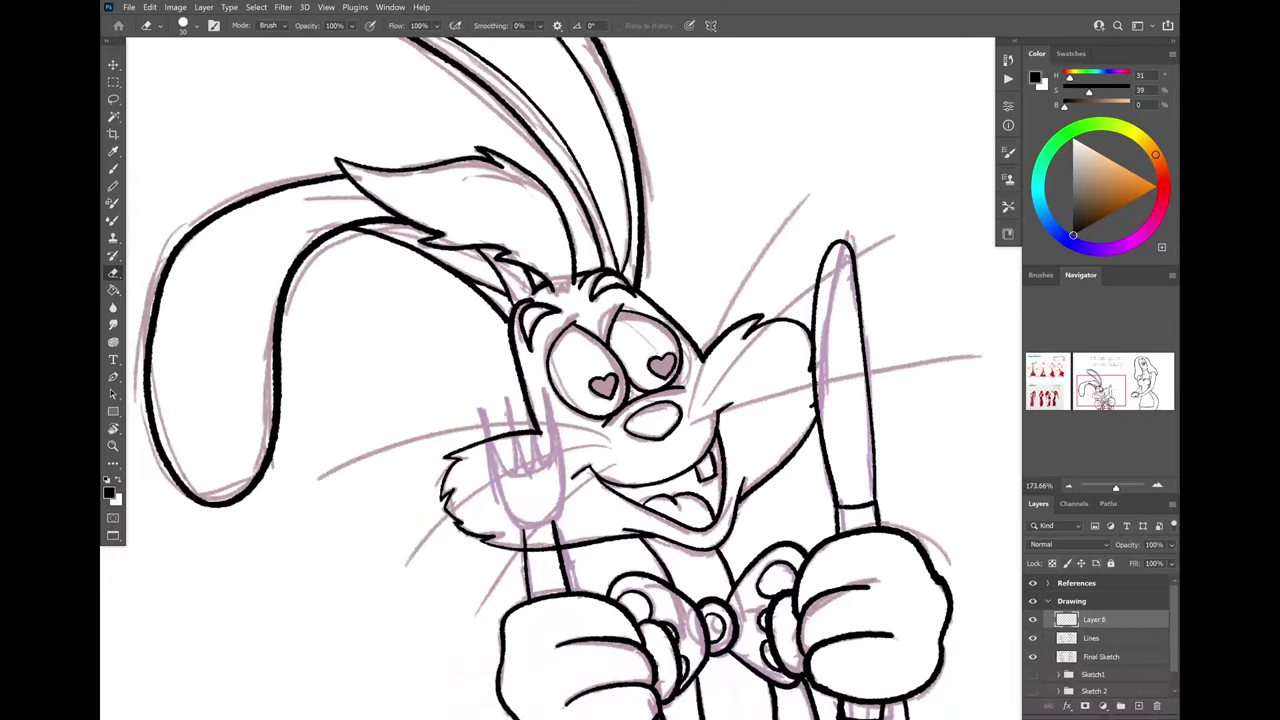
pyautogui.scroll(6, 583, 465)
pyautogui.press('b')
pyautogui.click(196, 24)
pyautogui.write('10')
pyautogui.press('Return')
pyautogui.moveTo(503, 295)
pyautogui.mouseDown()
pyautogui.moveTo(538, 457)
pyautogui.moveTo(516, 588)
pyautogui.mouseUp()
pyautogui.moveTo(356, 336)
pyautogui.mouseDown()
pyautogui.moveTo(385, 496)
pyautogui.moveTo(460, 610)
pyautogui.mouseUp()
# - Hide the Lines layer and ink the fork's four pointed tines with rounded gaps between them
pyautogui.click(1035, 639)
pyautogui.moveTo(418, 314)
pyautogui.mouseDown()
pyautogui.moveTo(468, 462)
pyautogui.moveTo(475, 398)
pyautogui.mouseUp()
pyautogui.moveTo(458, 306); pyautogui.dragTo(462, 352)
pyautogui.hotkey('ctrl', 'z')
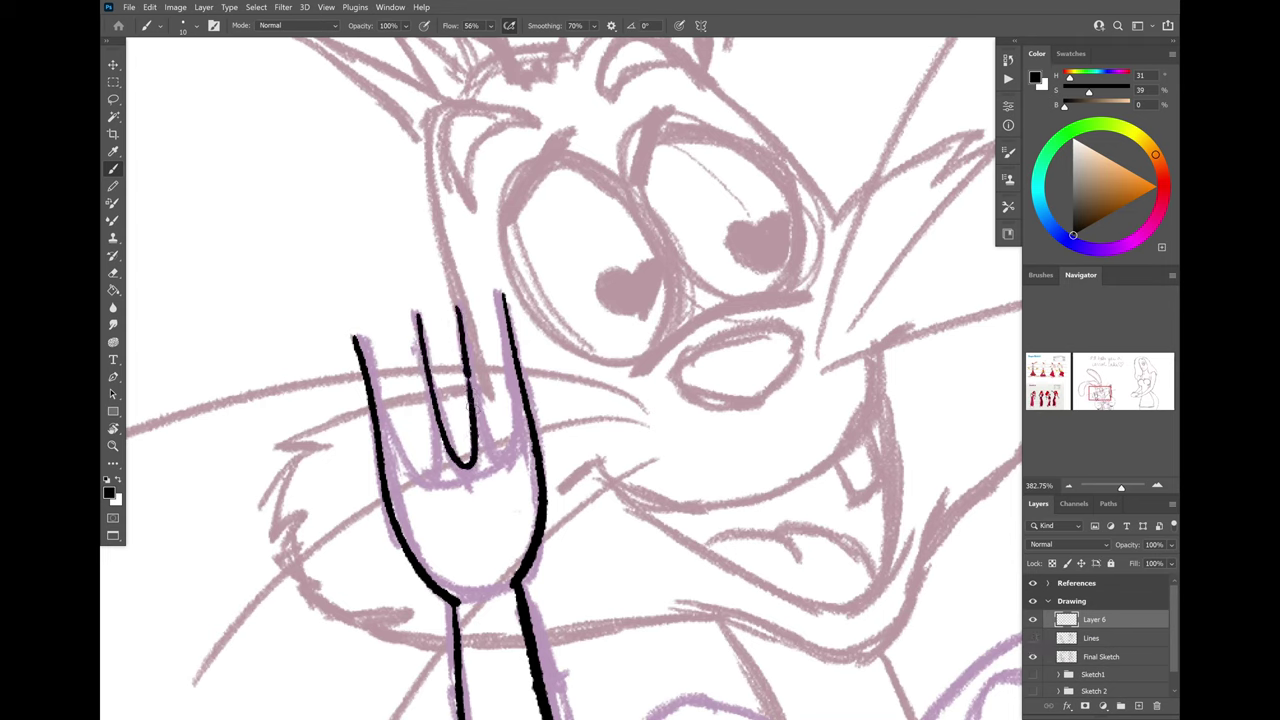
pyautogui.moveTo(472, 372); pyautogui.dragTo(512, 452)
pyautogui.moveTo(504, 296); pyautogui.dragTo(514, 432)
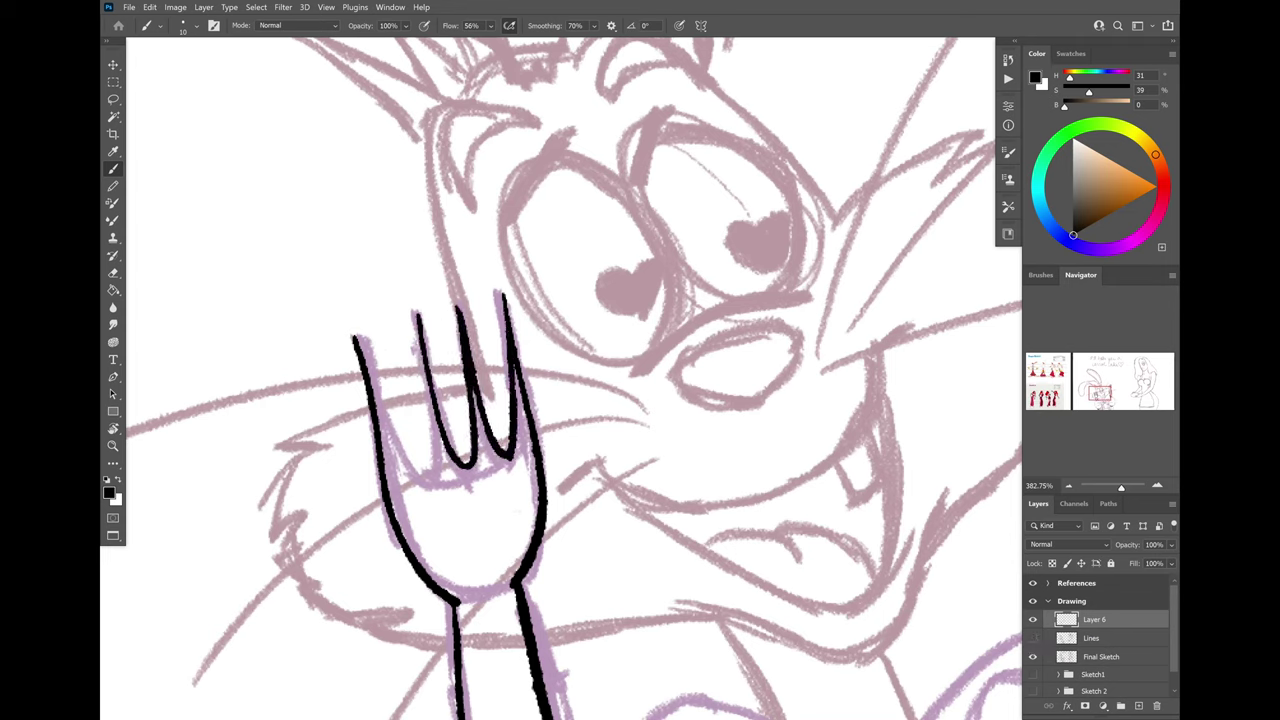
pyautogui.moveTo(358, 340); pyautogui.dragTo(428, 478)
pyautogui.moveTo(414, 316); pyautogui.dragTo(430, 424)
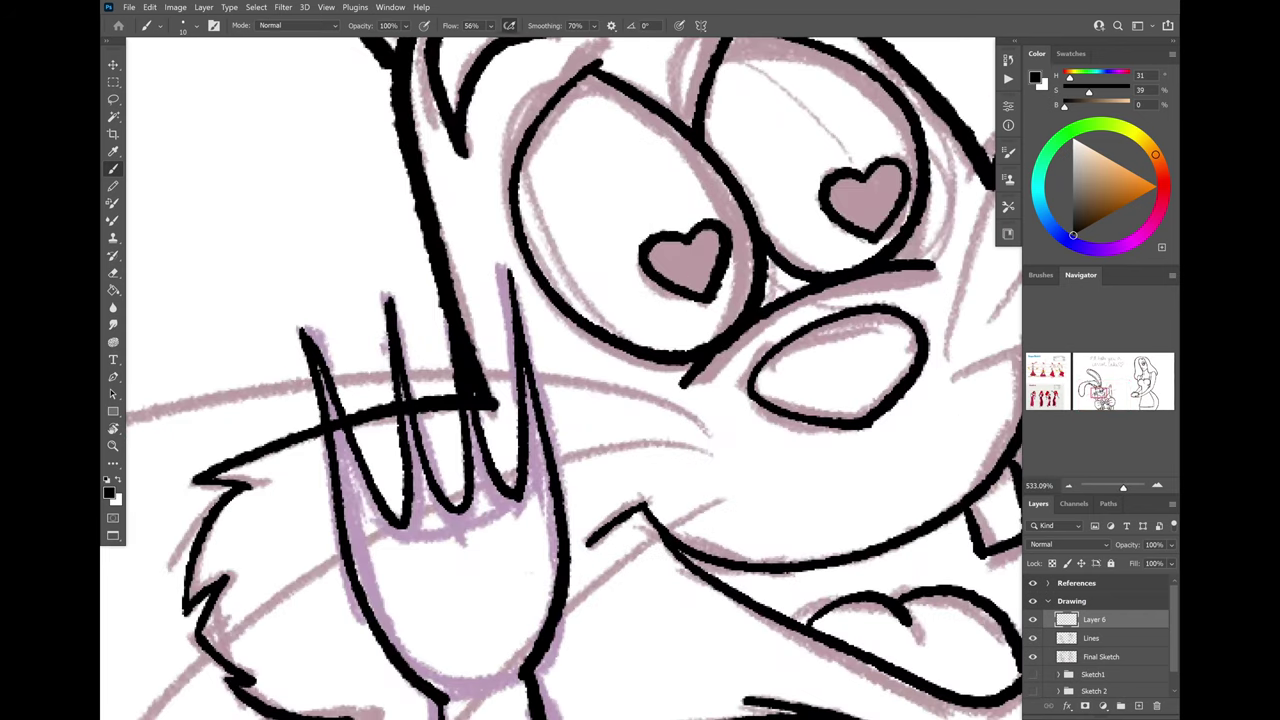
# - With an 18 px eraser on the Lines layer, erase the rabbit's face lines inside the fork and toggle the Final Sketch layer to check
pyautogui.press('e')
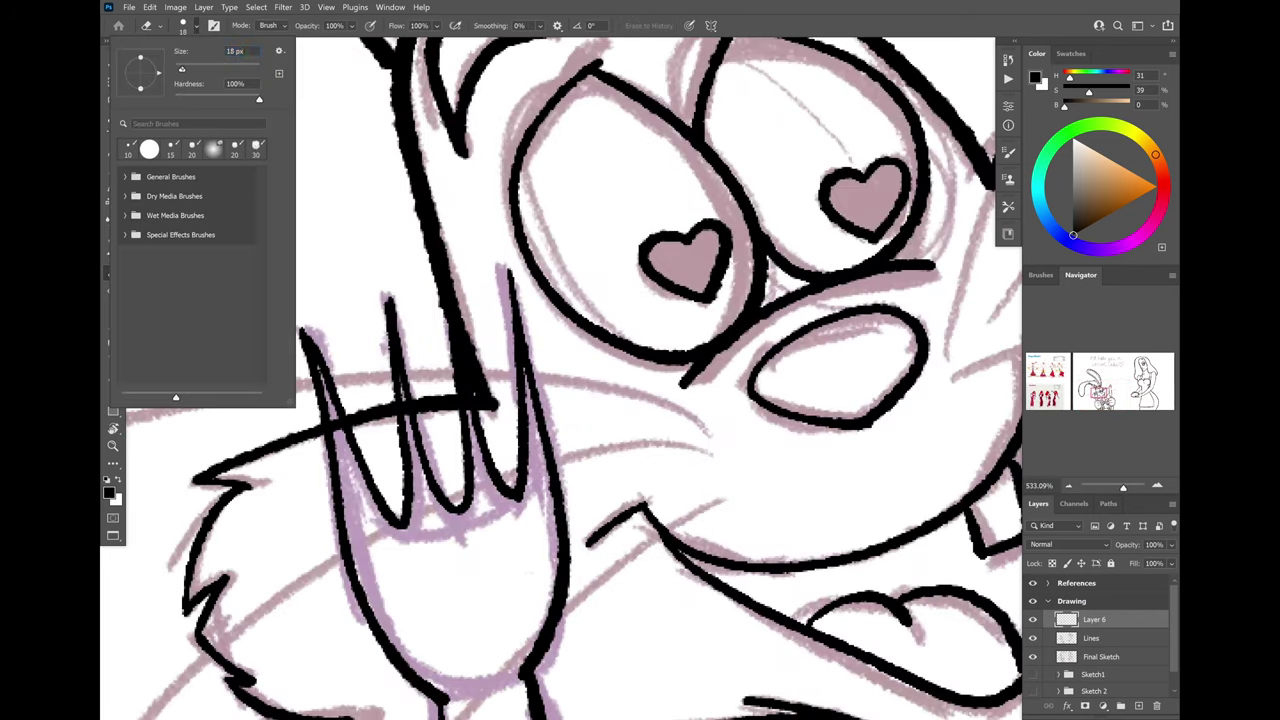
pyautogui.click(1070, 645)
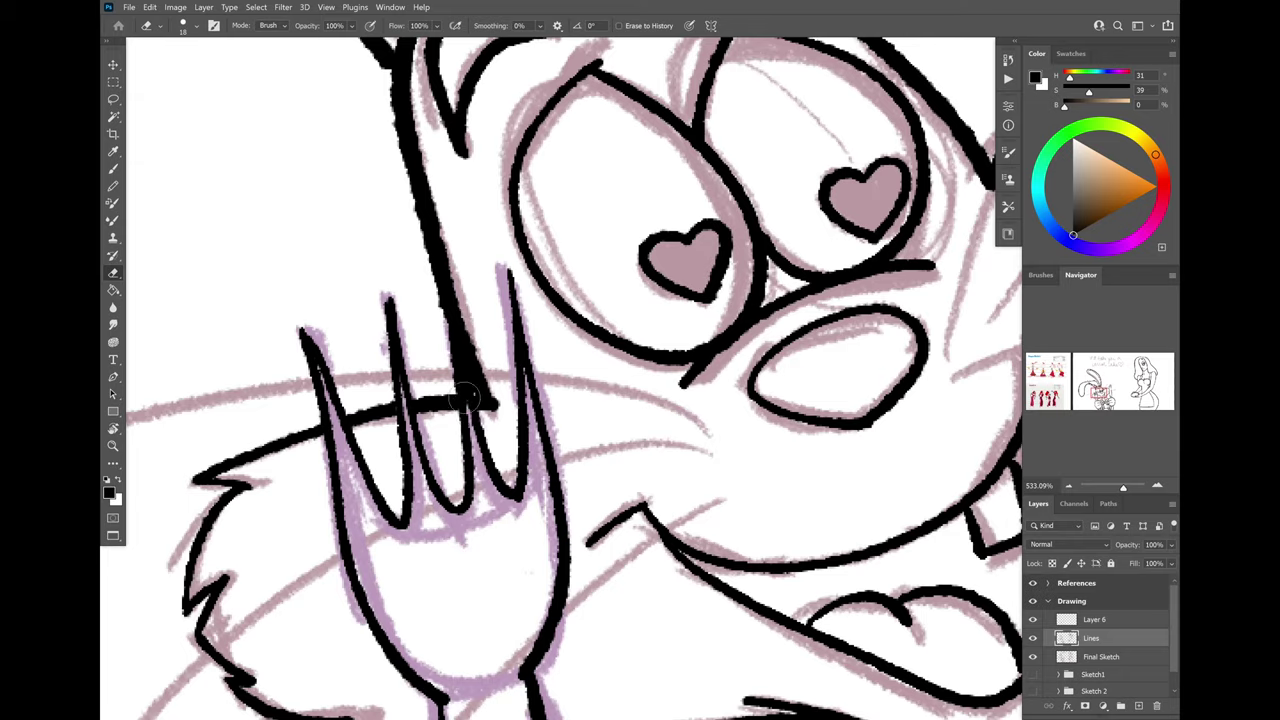
pyautogui.scroll(-1, 465, 401)
pyautogui.scroll(2, 465, 401)
pyautogui.moveTo(465, 401); pyautogui.dragTo(489, 126)
pyautogui.moveTo(560, 517); pyautogui.dragTo(486, 522)
pyautogui.hotkey('ctrl', 'z')
pyautogui.click(484, 522)
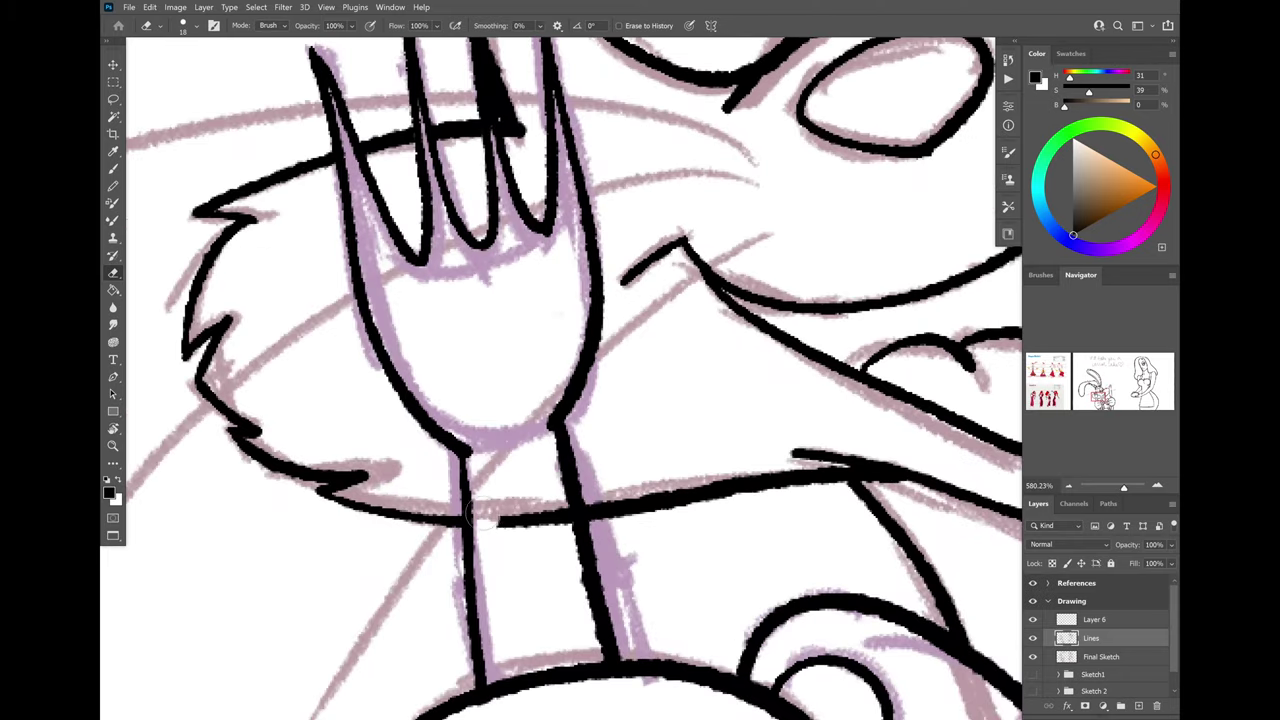
pyautogui.hotkey('ctrl', '0')
pyautogui.click(1034, 657)
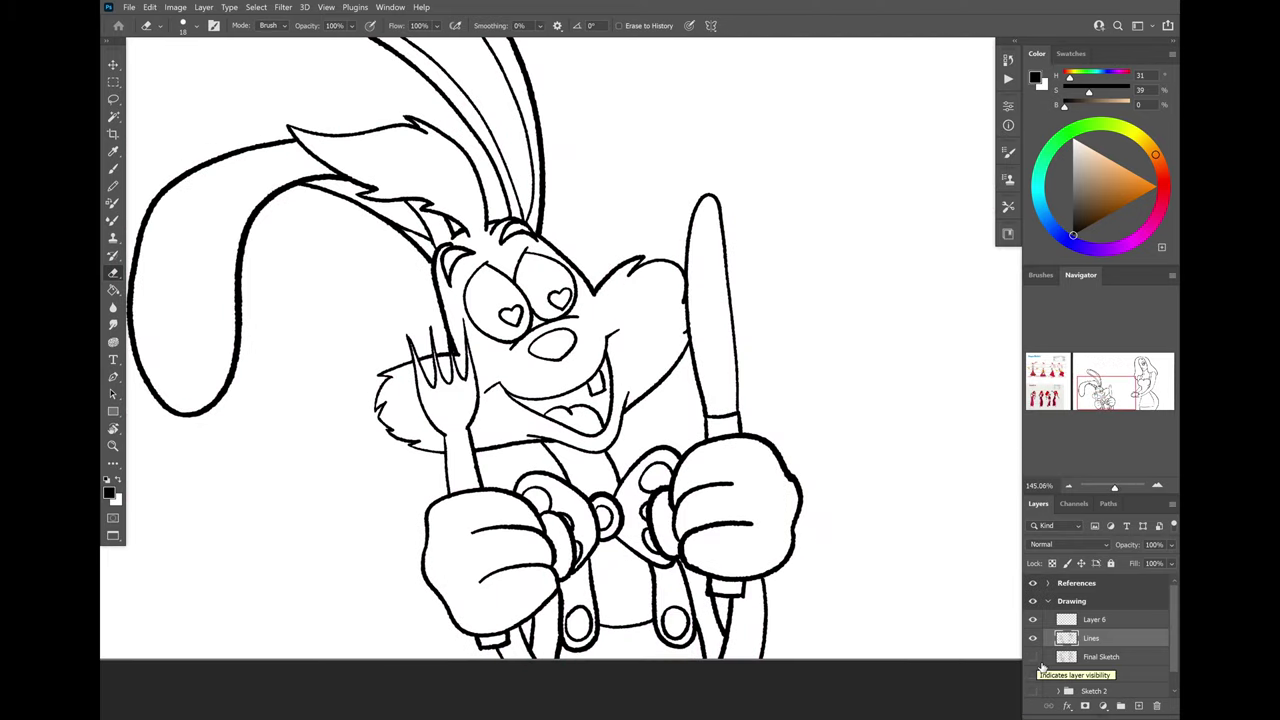
pyautogui.click(1034, 657)
# - On Layer 6, ink the oval top and straight sides of a round cake above the woman's plate
pyautogui.scroll(-5, 370, 545)
pyautogui.click(1094, 620)
pyautogui.scroll(5, 715, 550)
pyautogui.scroll(5, 636, 400)
pyautogui.click(1033, 637)
pyautogui.press('b')
pyautogui.moveTo(381, 285)
pyautogui.mouseDown()
pyautogui.moveTo(366, 440)
pyautogui.moveTo(639, 342)
pyautogui.moveTo(395, 292)
pyautogui.mouseUp()
pyautogui.hotkey('ctrl', 'z')
pyautogui.moveTo(609, 286)
pyautogui.mouseDown()
pyautogui.moveTo(592, 434)
pyautogui.moveTo(627, 434)
pyautogui.mouseUp()
pyautogui.hotkey('ctrl', 'z')
# - Ink the cake's curved bottom edge and toggle the Final Sketch and Lines layers to check its placement
pyautogui.click(1033, 637)
pyautogui.moveTo(366, 444)
pyautogui.mouseDown()
pyautogui.moveTo(500, 505)
pyautogui.moveTo(643, 417)
pyautogui.mouseUp()
pyautogui.moveTo(382, 288)
pyautogui.mouseDown()
pyautogui.moveTo(640, 272)
pyautogui.moveTo(380, 292)
pyautogui.moveTo(448, 249)
pyautogui.moveTo(630, 308)
pyautogui.moveTo(410, 305)
pyautogui.mouseUp()
pyautogui.hotkey('ctrl', 'z')
pyautogui.click(1033, 658)
pyautogui.click(1033, 657)
pyautogui.click(1033, 639)
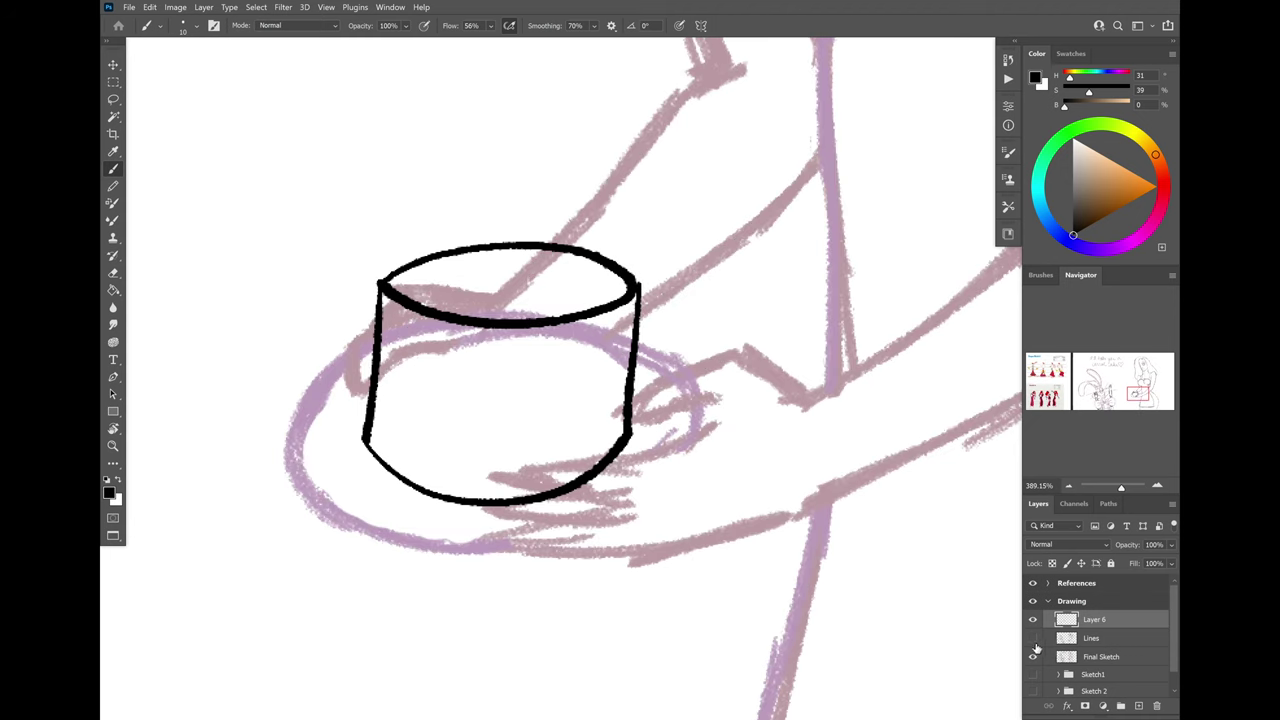
# - Ink two wavy frosting lines across the side of the cake
pyautogui.scroll(1, 387, 338)
pyautogui.moveTo(378, 365)
pyautogui.mouseDown()
pyautogui.moveTo(587, 388)
pyautogui.moveTo(702, 378)
pyautogui.mouseUp()
pyautogui.moveTo(368, 450)
pyautogui.mouseDown()
pyautogui.moveTo(571, 491)
pyautogui.moveTo(698, 425)
pyautogui.mouseUp()
pyautogui.hotkey('ctrl', 'z')
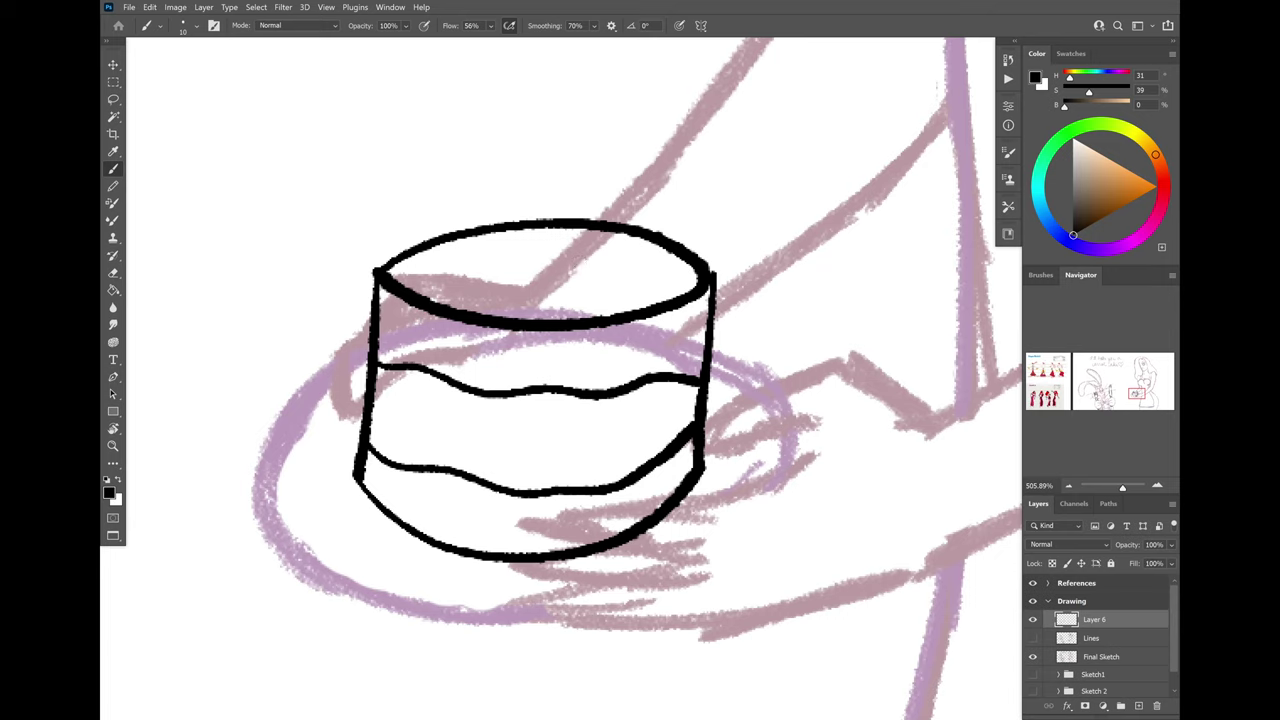
# - Set the brush smoothing to 0% and ink a small carrot with leaves on top of the cake
pyautogui.moveTo(544, 268); pyautogui.dragTo(537, 300)
pyautogui.moveTo(543, 270); pyautogui.dragTo(538, 303)
pyautogui.hotkey('ctrl', 'z')
pyautogui.hotkey('ctrl', 'z')
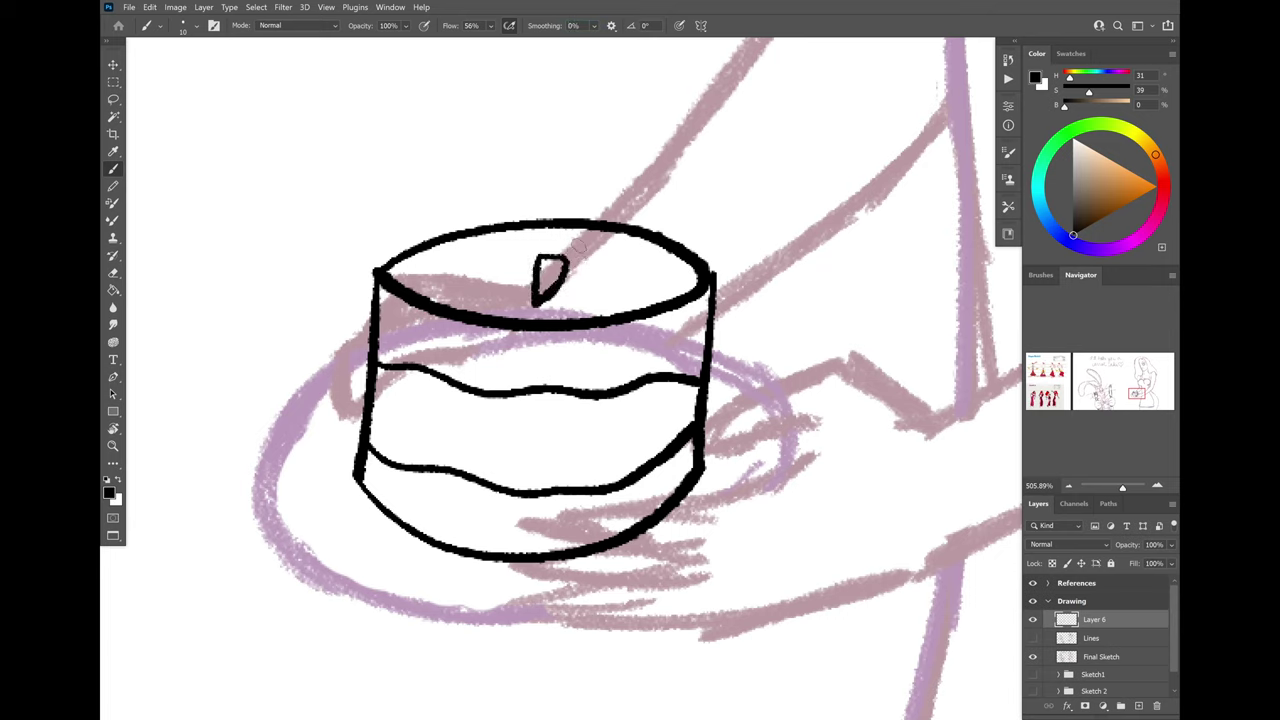
pyautogui.moveTo(577, 247); pyautogui.dragTo(582, 243)
pyautogui.moveTo(551, 244); pyautogui.dragTo(567, 235)
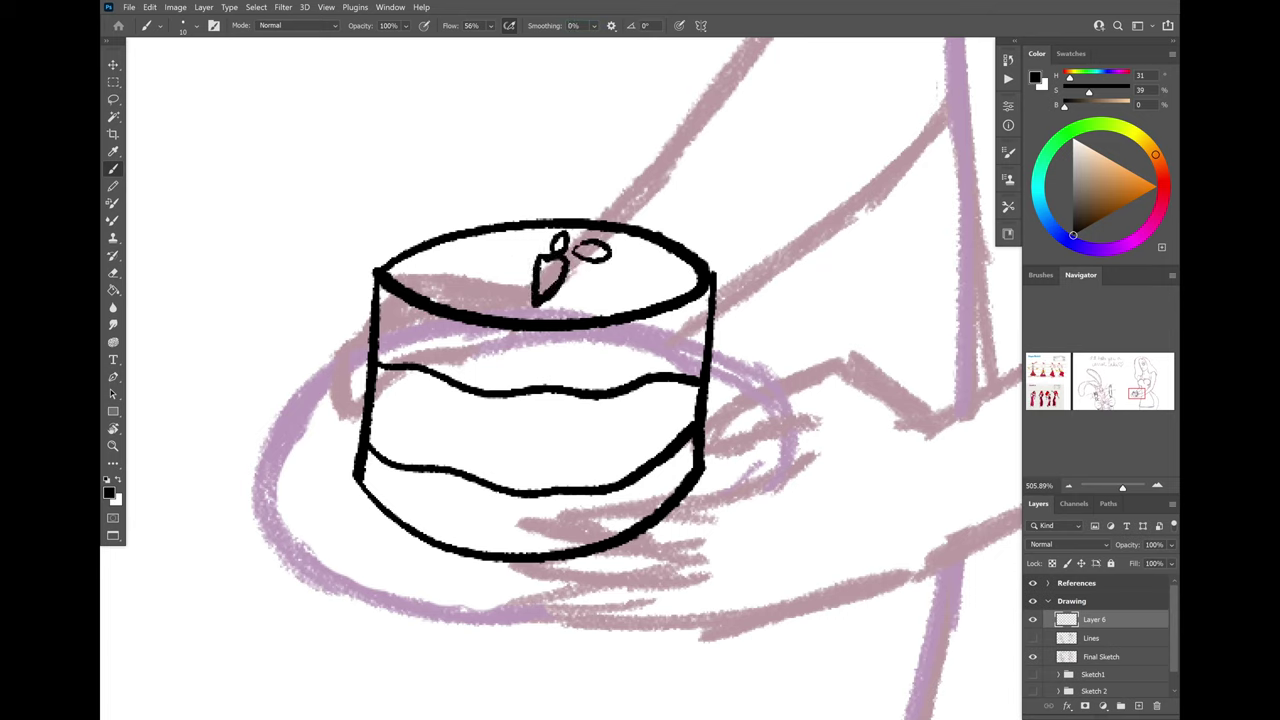
# - Shift the carrot slightly toward the cake's front and redraw its outer and middle leaves
pyautogui.press('l')
pyautogui.moveTo(514, 296); pyautogui.dragTo(488, 294)
pyautogui.hotkey('ctrl', 'd')
pyautogui.press('v')
pyautogui.moveTo(574, 260); pyautogui.dragTo(569, 266)
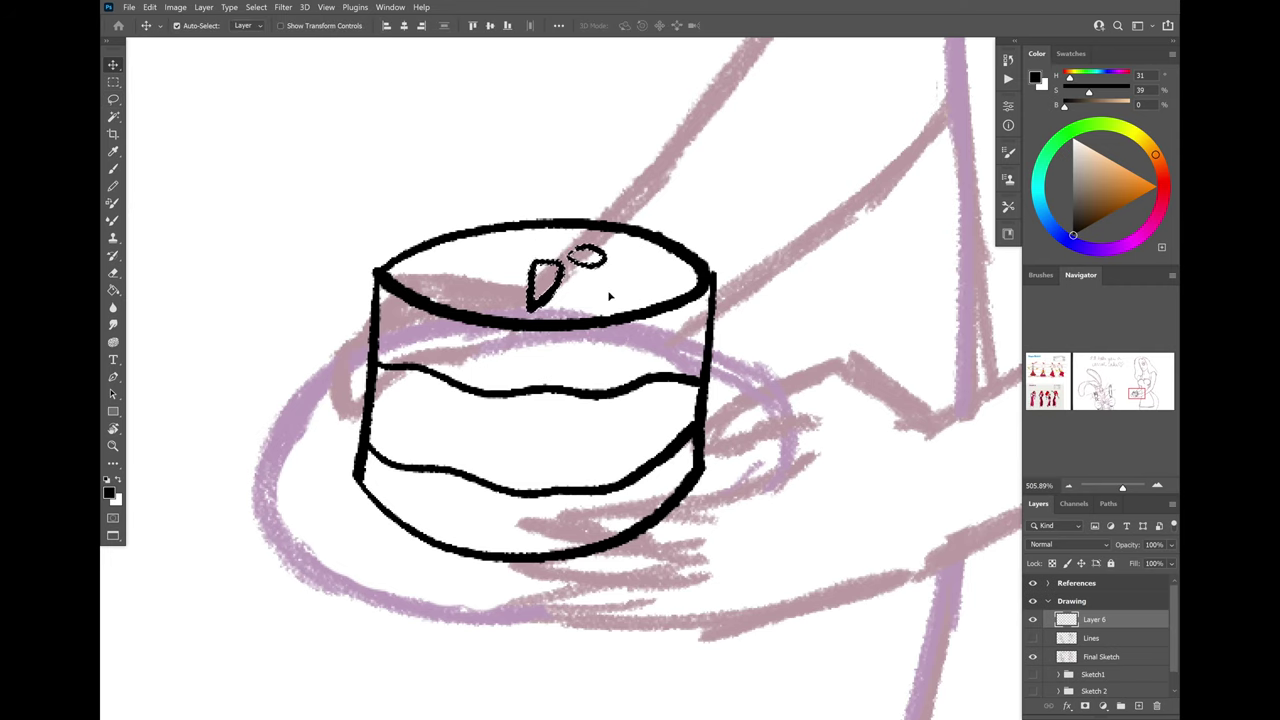
pyautogui.press('b')
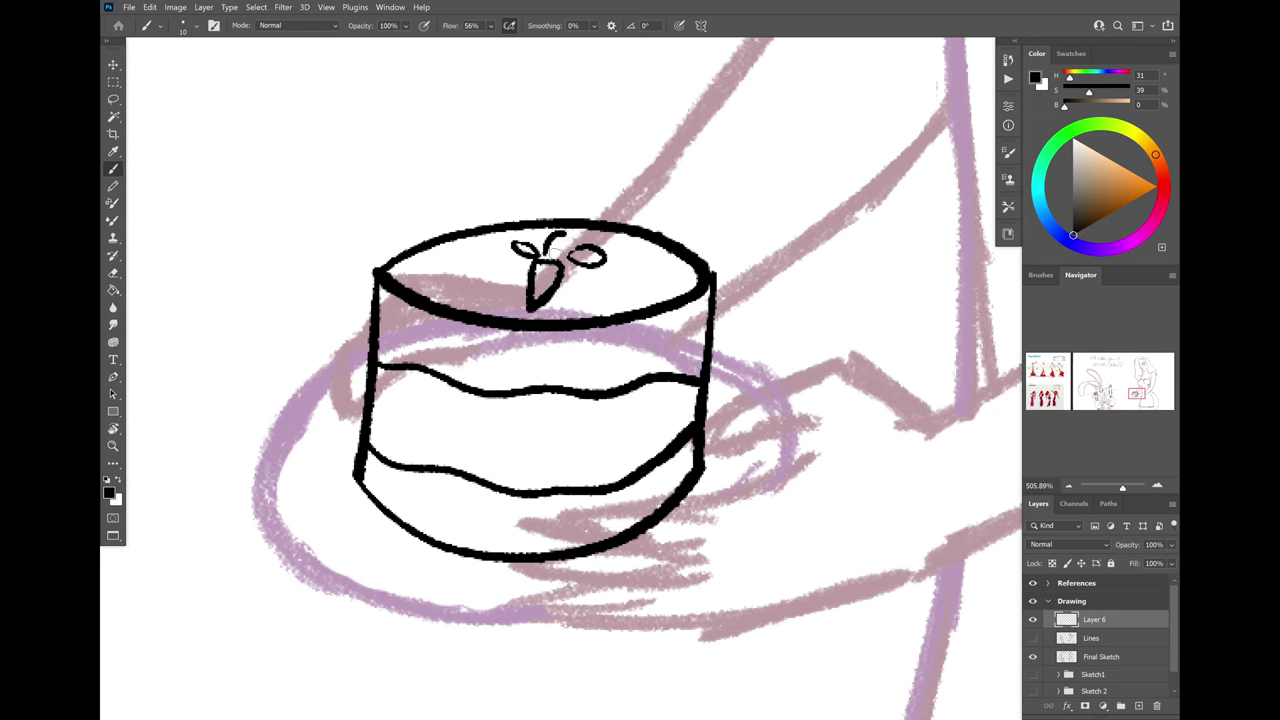
# - Select the carrot's wide leaf with the Lasso and rotate it slightly upward
pyautogui.scroll(5, 602, 242)
pyautogui.press('l')
pyautogui.moveTo(540, 248); pyautogui.dragTo(505, 285)
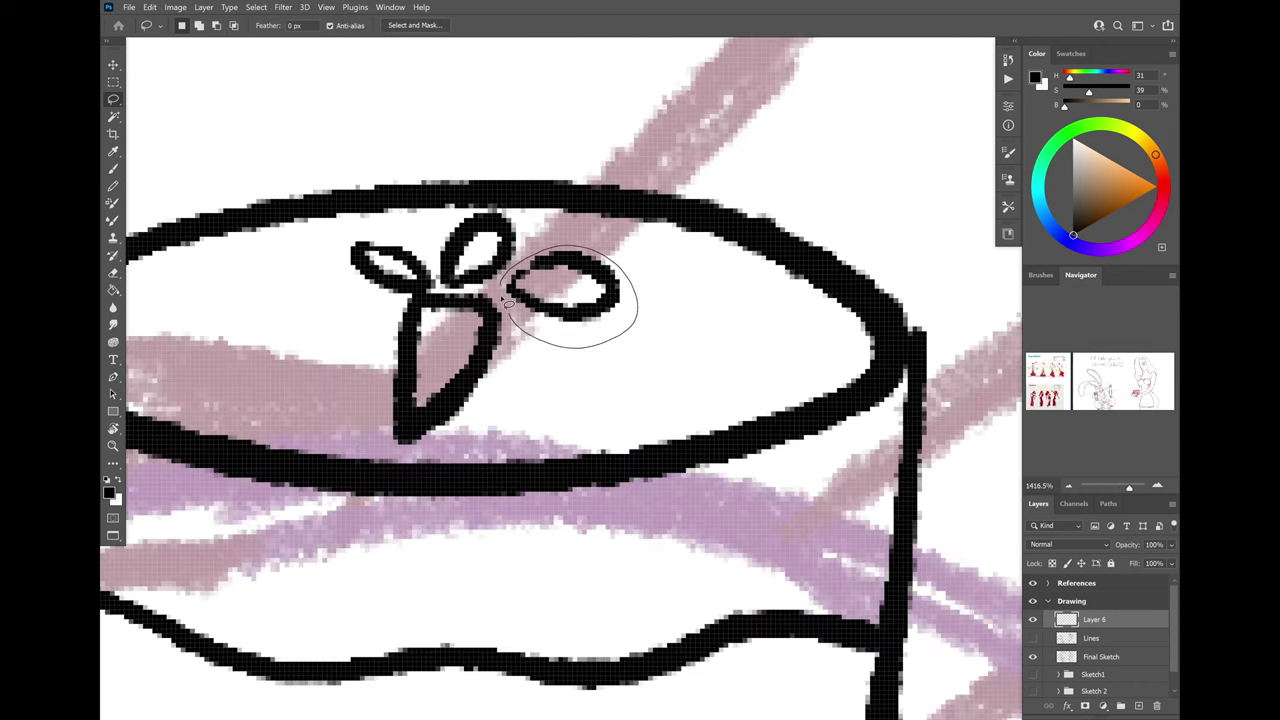
pyautogui.click(149, 7)
pyautogui.moveTo(169, 291)
pyautogui.click(325, 320)
pyautogui.moveTo(666, 269); pyautogui.dragTo(659, 245)
pyautogui.press('Return')
pyautogui.scroll(-4, 300, 280)
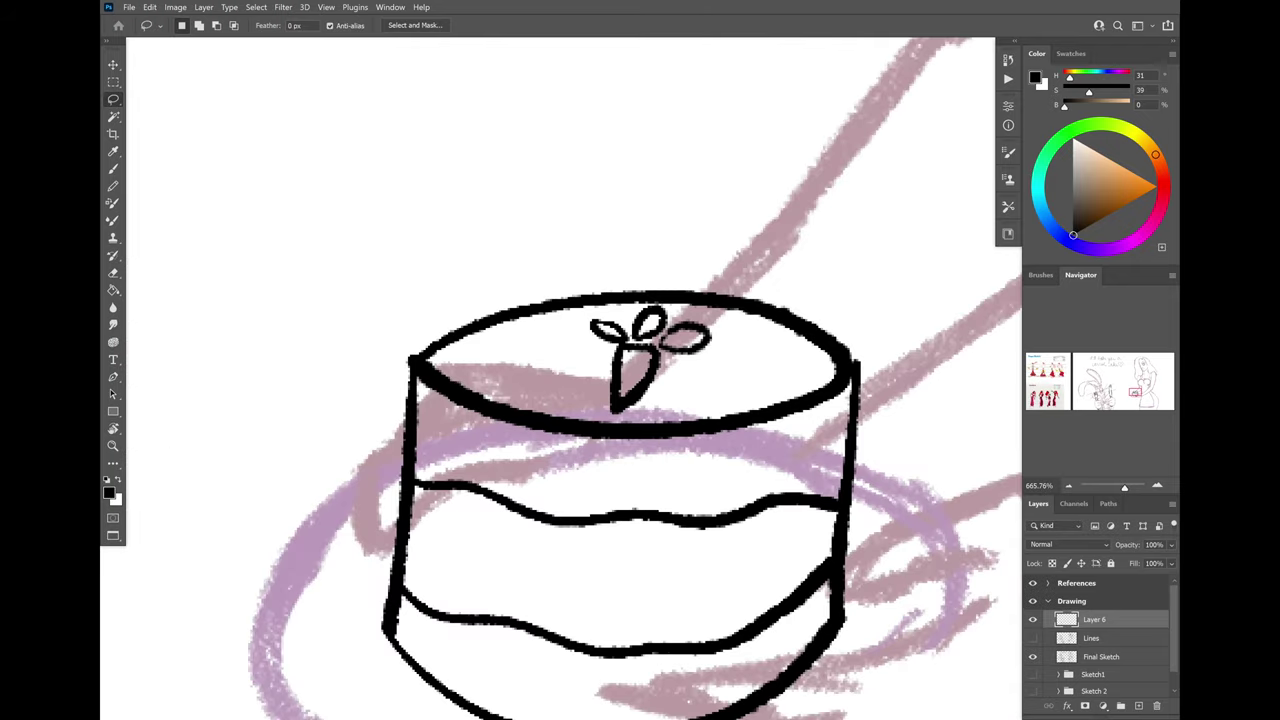
# - Ink small irregular chunks throughout the band between the cake's two wavy lines
pyautogui.scroll(2, 595, 376)
pyautogui.press('b')
pyautogui.moveTo(350, 446)
pyautogui.mouseDown()
pyautogui.moveTo(352, 468)
pyautogui.moveTo(420, 510)
pyautogui.mouseUp()
pyautogui.moveTo(505, 466); pyautogui.dragTo(500, 492)
pyautogui.moveTo(580, 460); pyautogui.dragTo(575, 485)
pyautogui.moveTo(650, 458); pyautogui.dragTo(660, 485)
pyautogui.moveTo(537, 532); pyautogui.dragTo(530, 557)
pyautogui.moveTo(630, 528); pyautogui.dragTo(612, 555)
pyautogui.moveTo(722, 452)
pyautogui.mouseDown()
pyautogui.moveTo(742, 470)
pyautogui.moveTo(736, 516)
pyautogui.mouseUp()
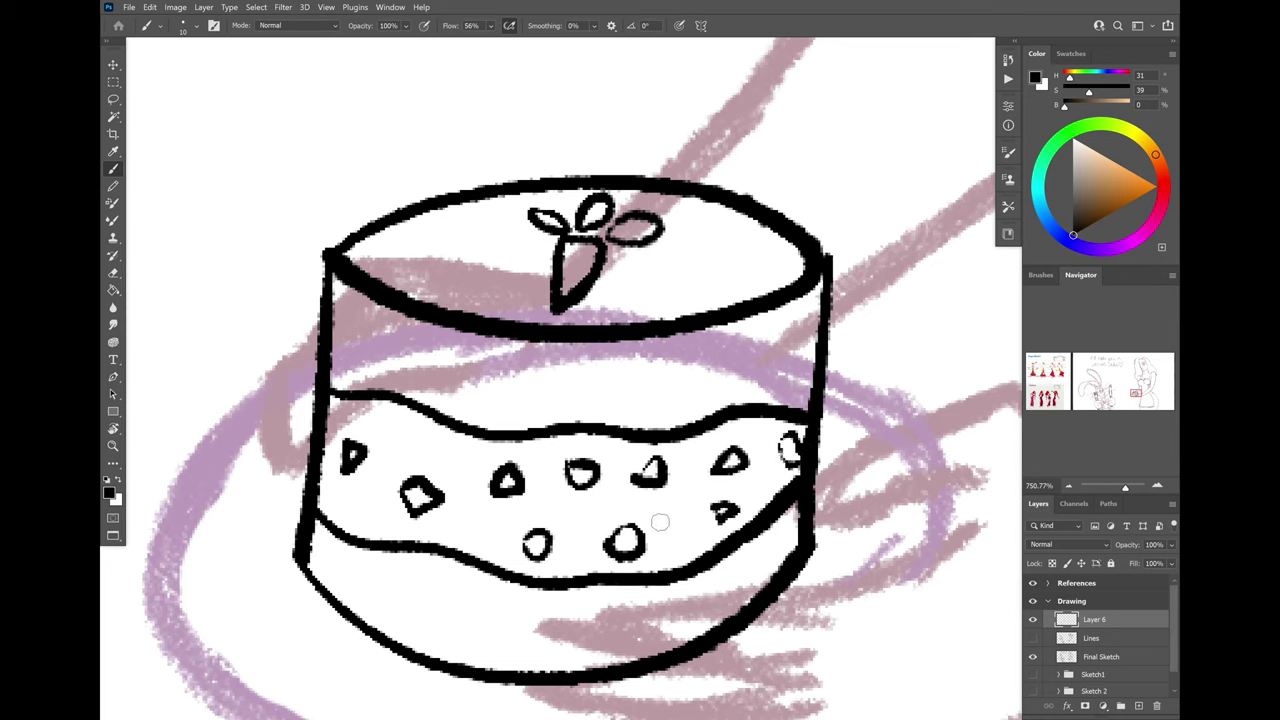
pyautogui.moveTo(380, 410); pyautogui.dragTo(390, 424)
pyautogui.moveTo(370, 484)
pyautogui.mouseDown()
pyautogui.moveTo(332, 506)
pyautogui.moveTo(348, 522)
pyautogui.mouseUp()
pyautogui.moveTo(482, 530); pyautogui.dragTo(474, 545)
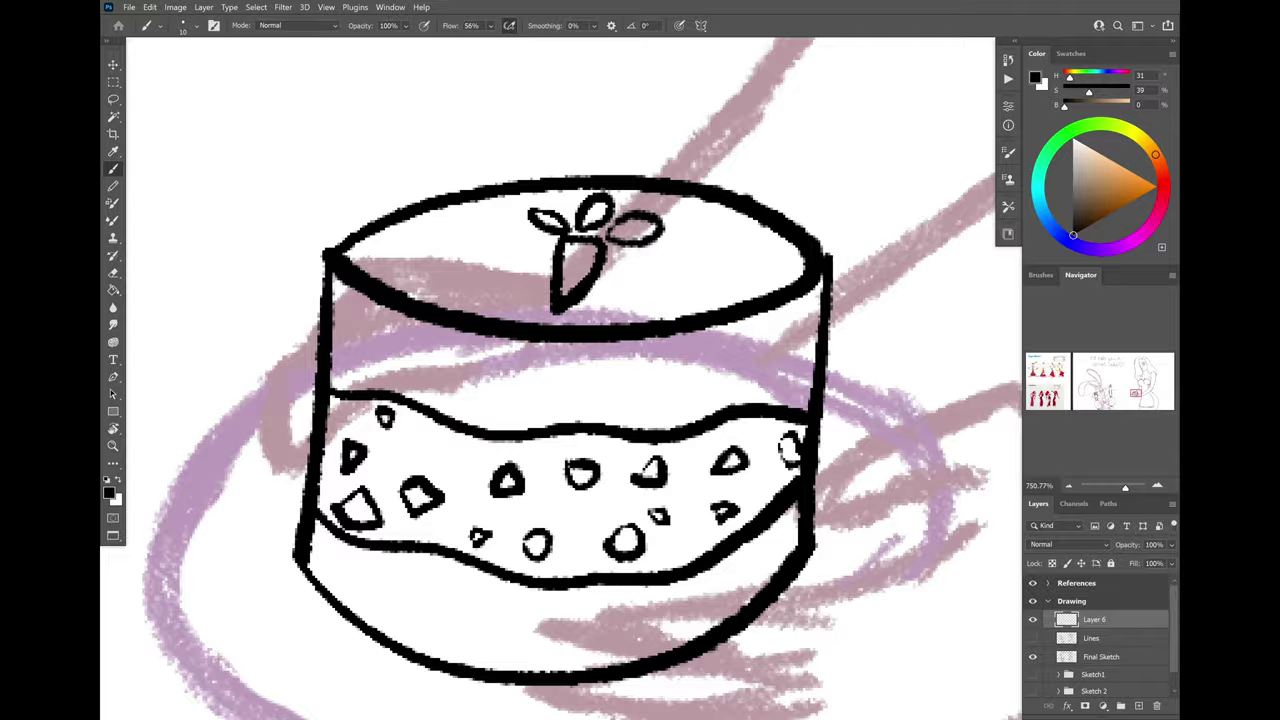
# - Show the Lines layer and erase its arm, hand and plate lines that cross the upper part of the cake
pyautogui.scroll(-10, 728, 482)
pyautogui.scroll(6, 740, 480)
pyautogui.click(1033, 638)
pyautogui.press('e')
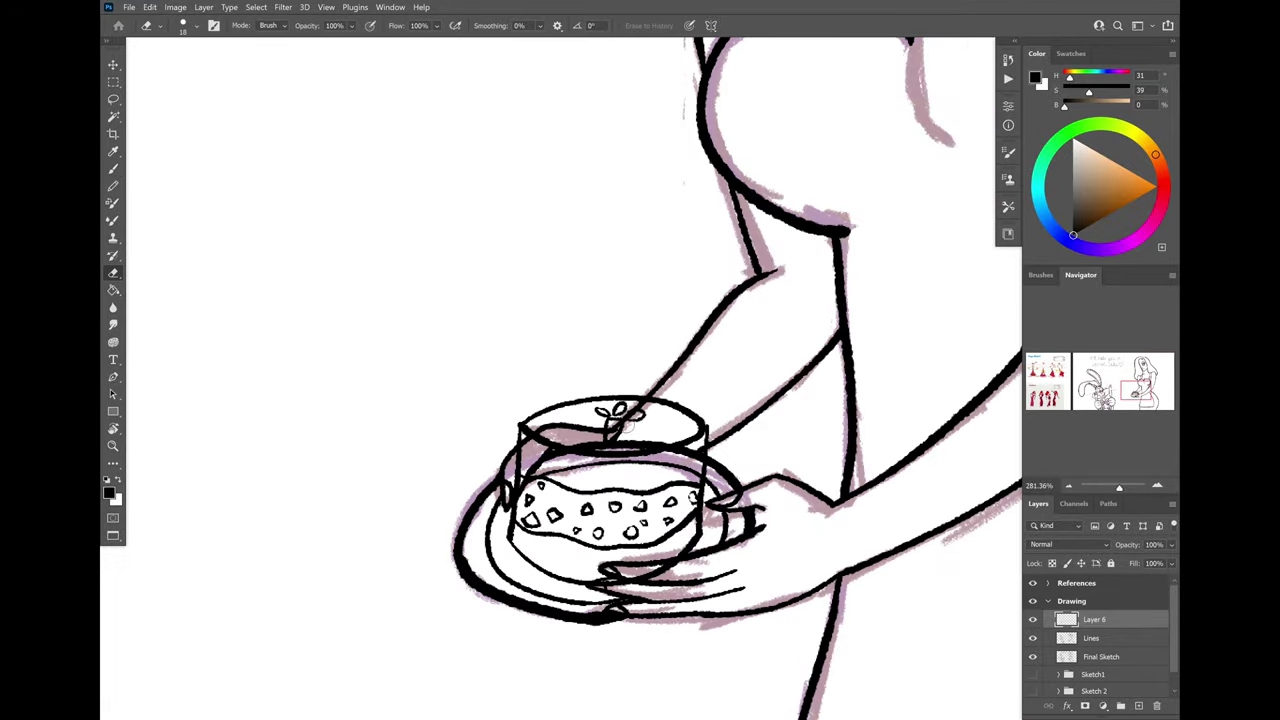
pyautogui.hotkey('ctrl', 'z')
pyautogui.click(1091, 638)
pyautogui.scroll(3, 642, 464)
pyautogui.moveTo(484, 506)
pyautogui.mouseDown()
pyautogui.moveTo(498, 468)
pyautogui.moveTo(566, 417)
pyautogui.mouseUp()
pyautogui.moveTo(566, 417); pyautogui.dragTo(652, 382)
pyautogui.moveTo(580, 440); pyautogui.dragTo(504, 466)
pyautogui.moveTo(606, 439)
pyautogui.mouseDown()
pyautogui.moveTo(564, 444)
pyautogui.moveTo(718, 458)
pyautogui.mouseUp()
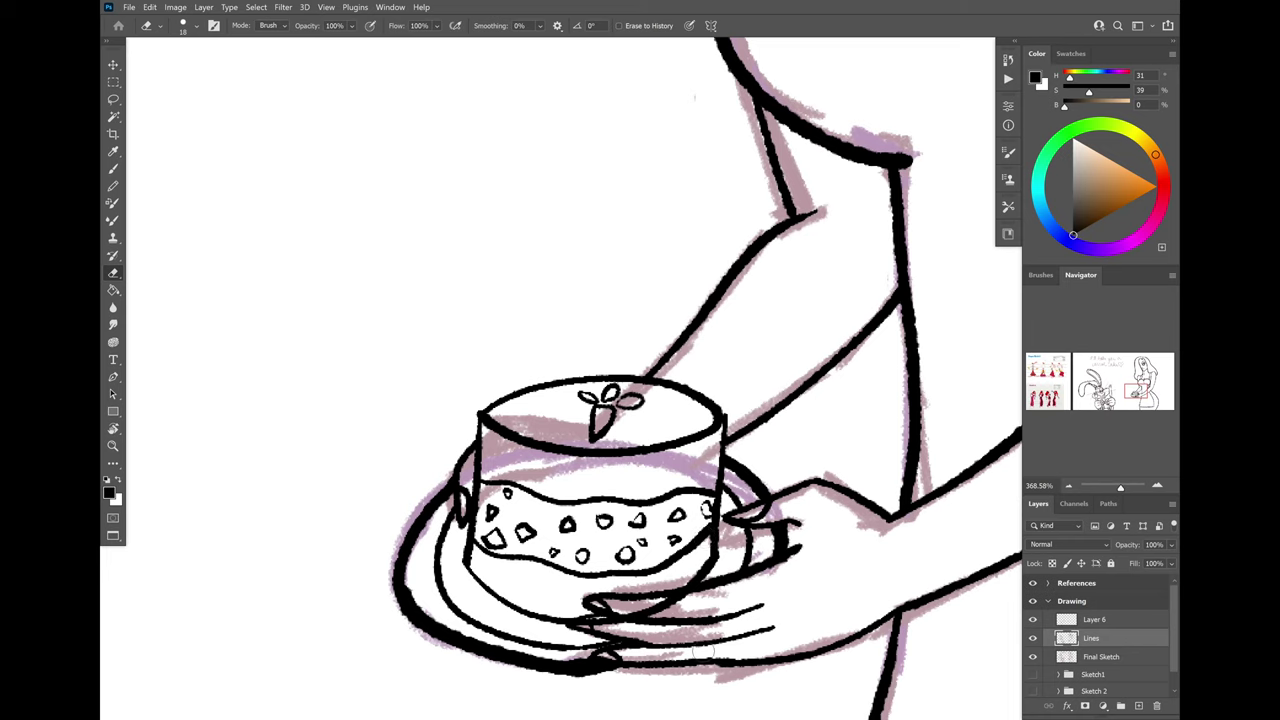
# - On Layer 6, ink over the cake's top rim to give it a thicker, bumpy frosting outline
pyautogui.click(1096, 622)
pyautogui.press('b')
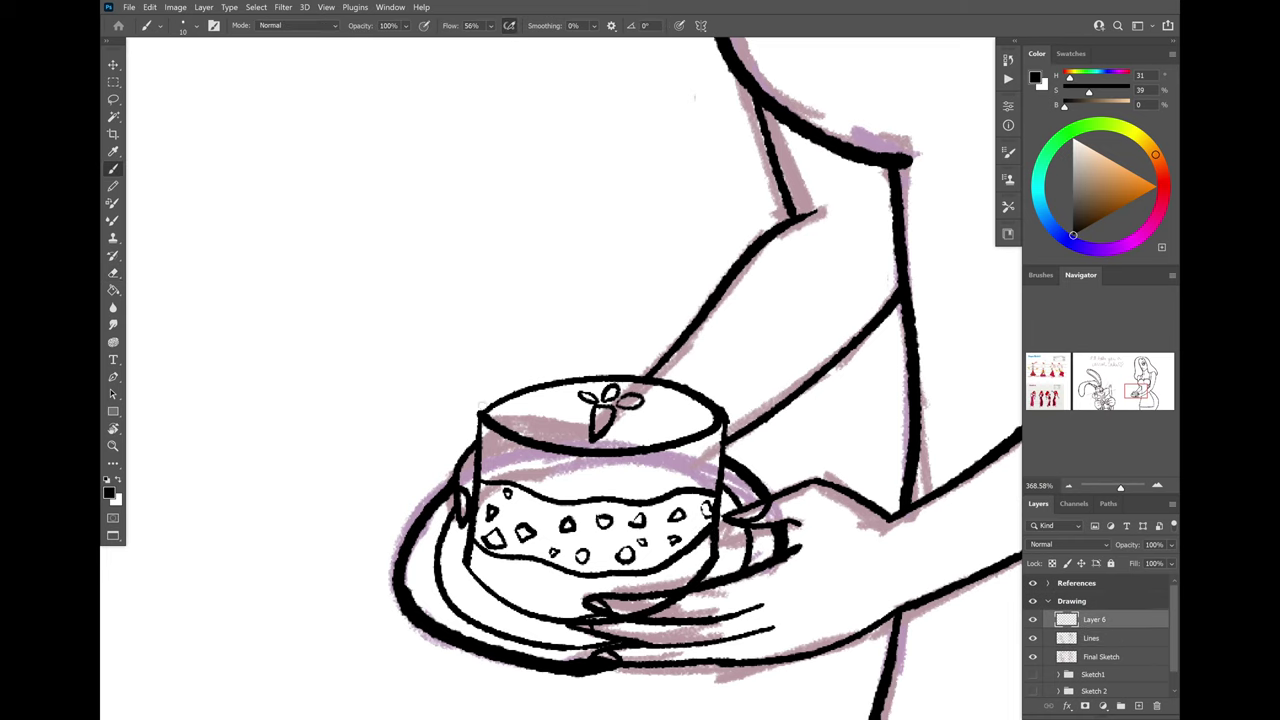
pyautogui.moveTo(630, 450); pyautogui.dragTo(714, 420)
pyautogui.moveTo(506, 398); pyautogui.dragTo(702, 390)
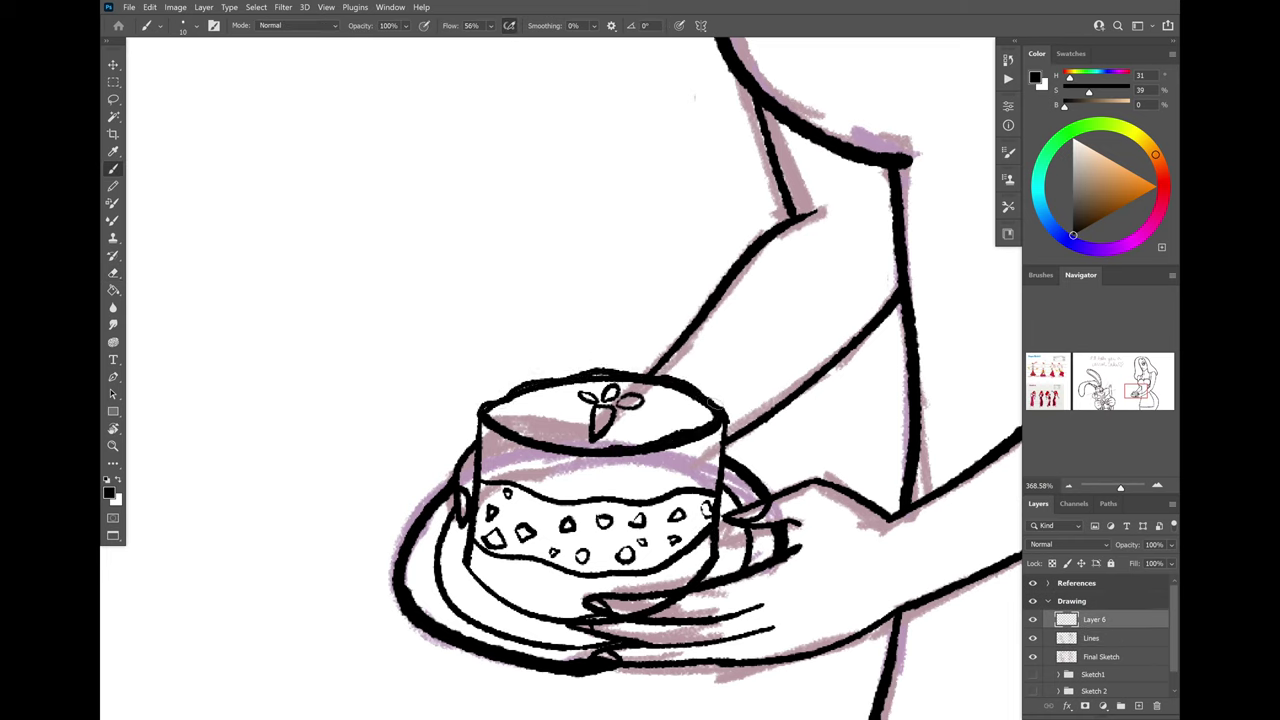
# - Erase the cake's bottom edge where it overlaps the woman's fingers and hide the Final Sketch layer
pyautogui.press('e')
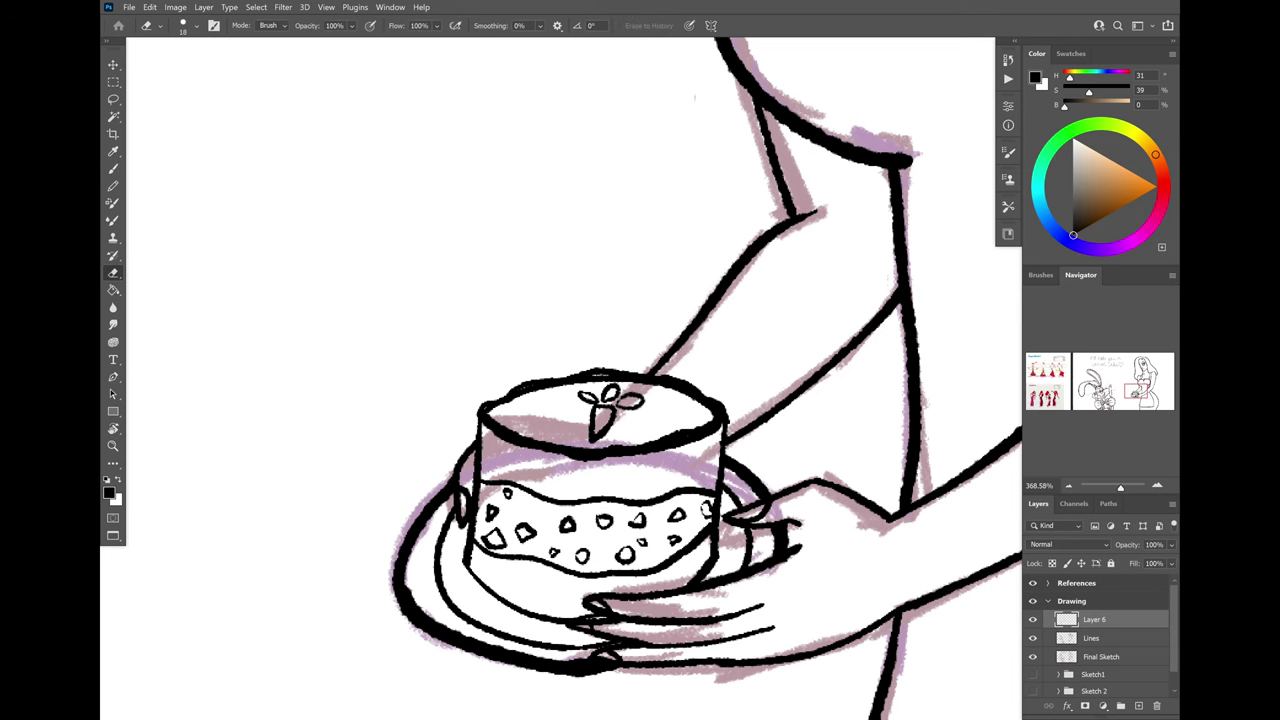
pyautogui.hotkey('ctrl', '0')
pyautogui.scroll(-2, 843, 444)
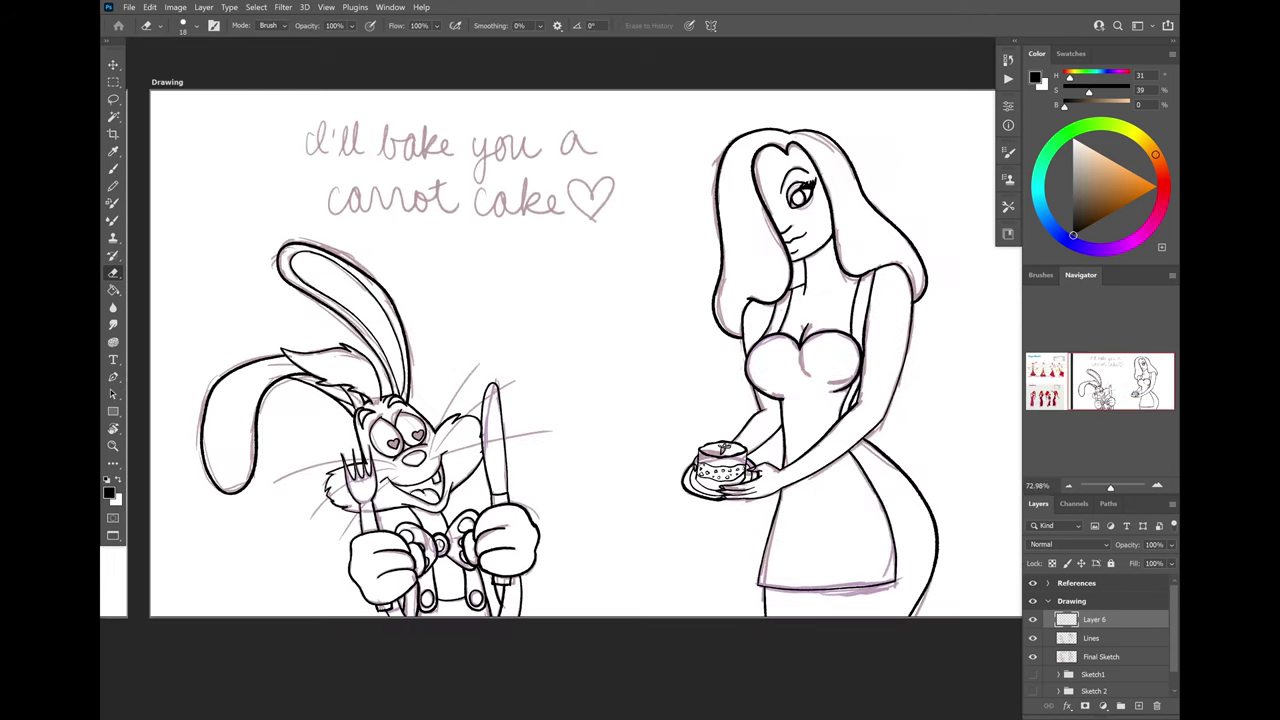
pyautogui.click(1033, 657)
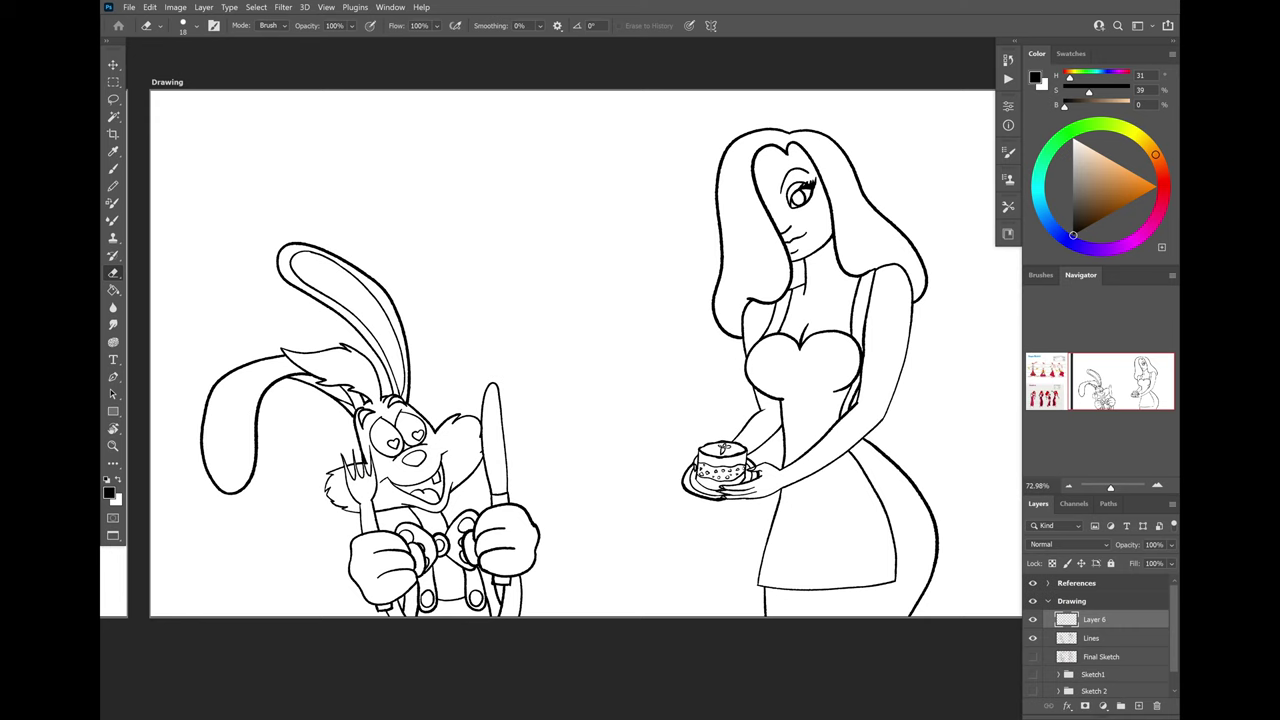
# - Merge Layer 6 into Lines and add a new empty layer above it with the Final Sketch showing
pyautogui.click(1100, 639)
pyautogui.rightClick(1112, 621)
pyautogui.click(1055, 448)
pyautogui.click(1139, 706)
pyautogui.click(1033, 657)
pyautogui.scroll(5, 297, 347)
pyautogui.press('b')
pyautogui.click(184, 29)
pyautogui.write('3')
pyautogui.press('Return')
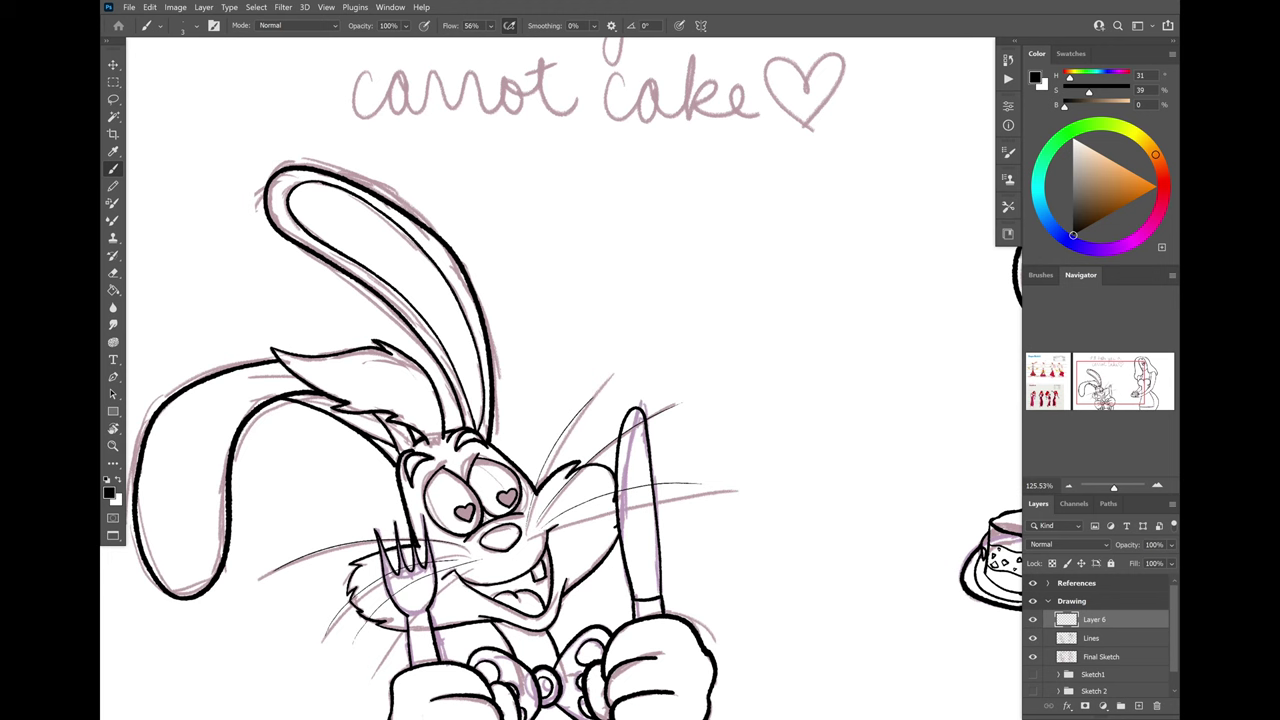
pyautogui.scroll(3, 457, 614)
pyautogui.press('l')
pyautogui.moveTo(410, 503); pyautogui.dragTo(190, 648)
pyautogui.moveTo(328, 536); pyautogui.dragTo(320, 518)
pyautogui.hotkey('ctrl', 'd')
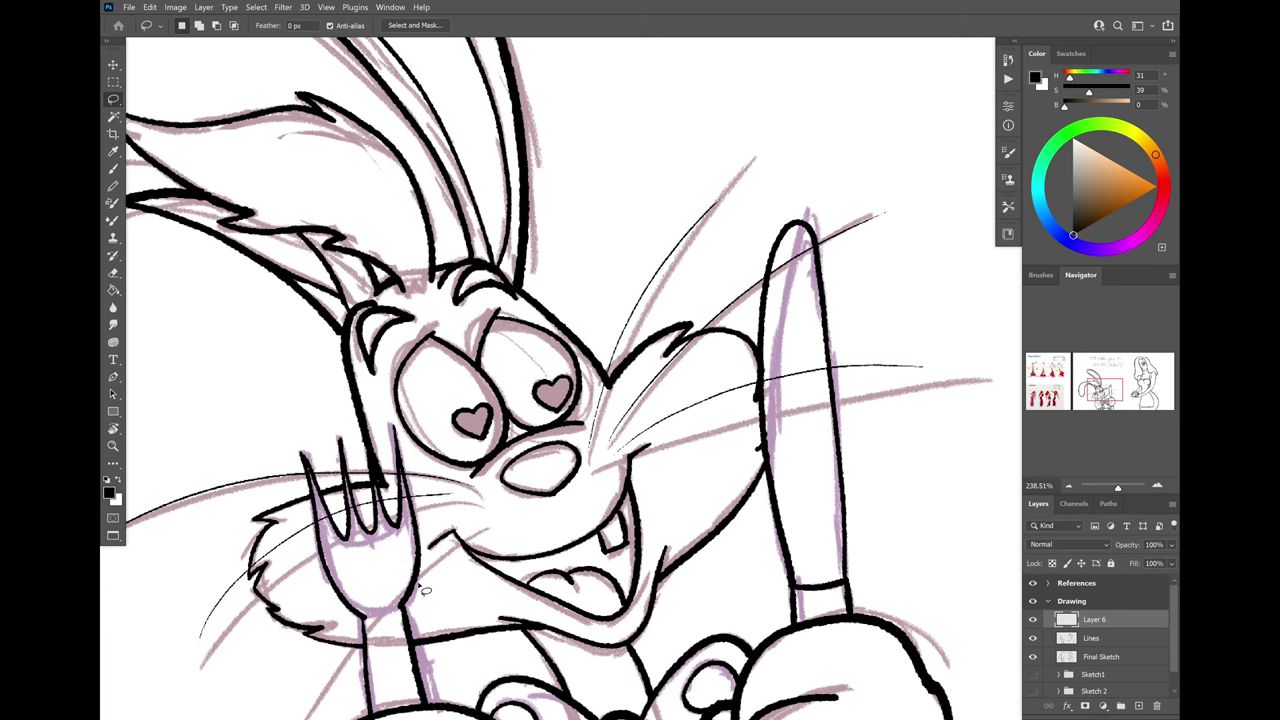
pyautogui.press('b')
pyautogui.scroll(-5, 690, 424)
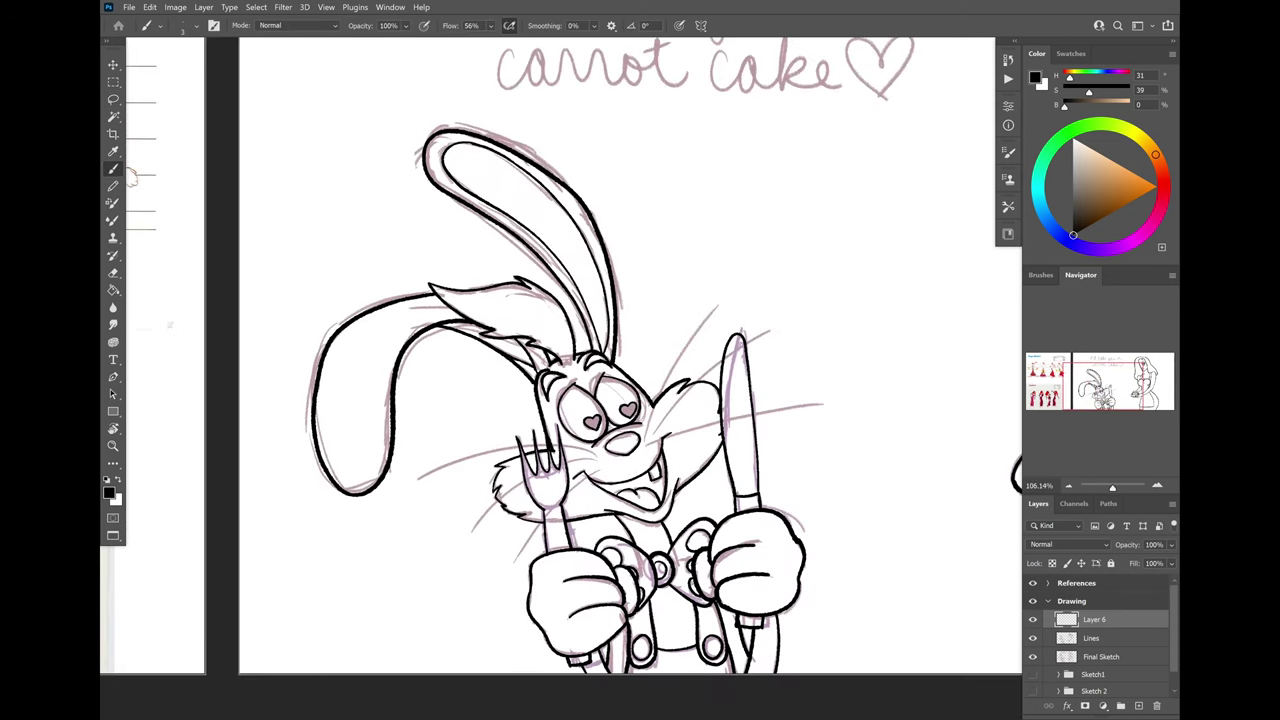
# - Ink the rabbit's whiskers over the sketch with a size 10 brush and hide the Final Sketch layer
pyautogui.scroll(2, 748, 404)
pyautogui.click(183, 32)
pyautogui.write('10')
pyautogui.press('Return')
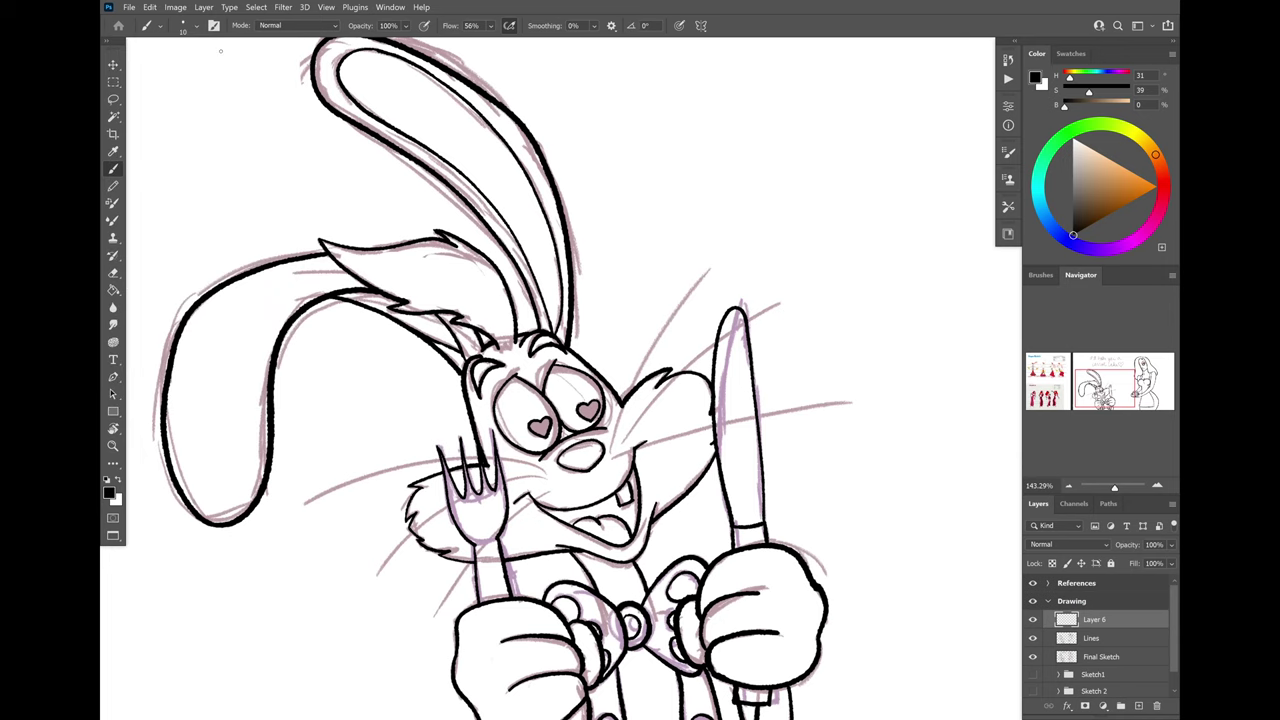
pyautogui.hotkey('ctrl', 'z')
pyautogui.moveTo(705, 278); pyautogui.dragTo(625, 398)
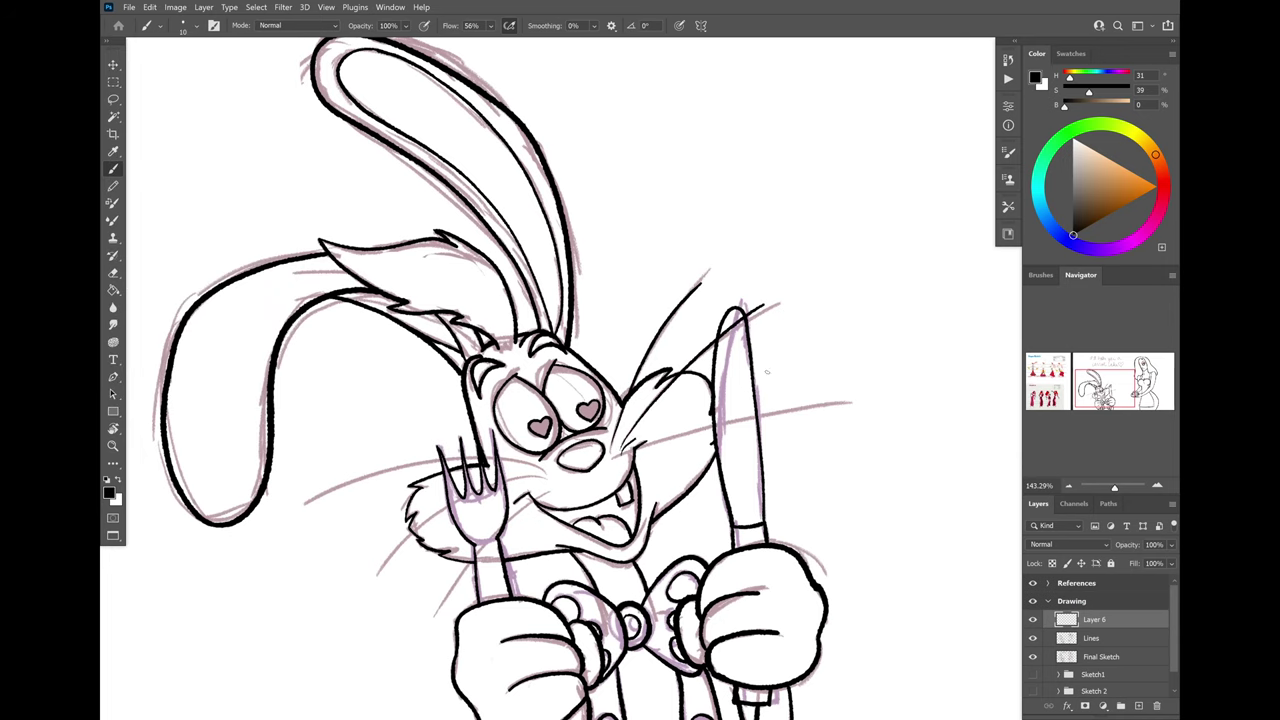
pyautogui.moveTo(340, 612); pyautogui.dragTo(545, 492)
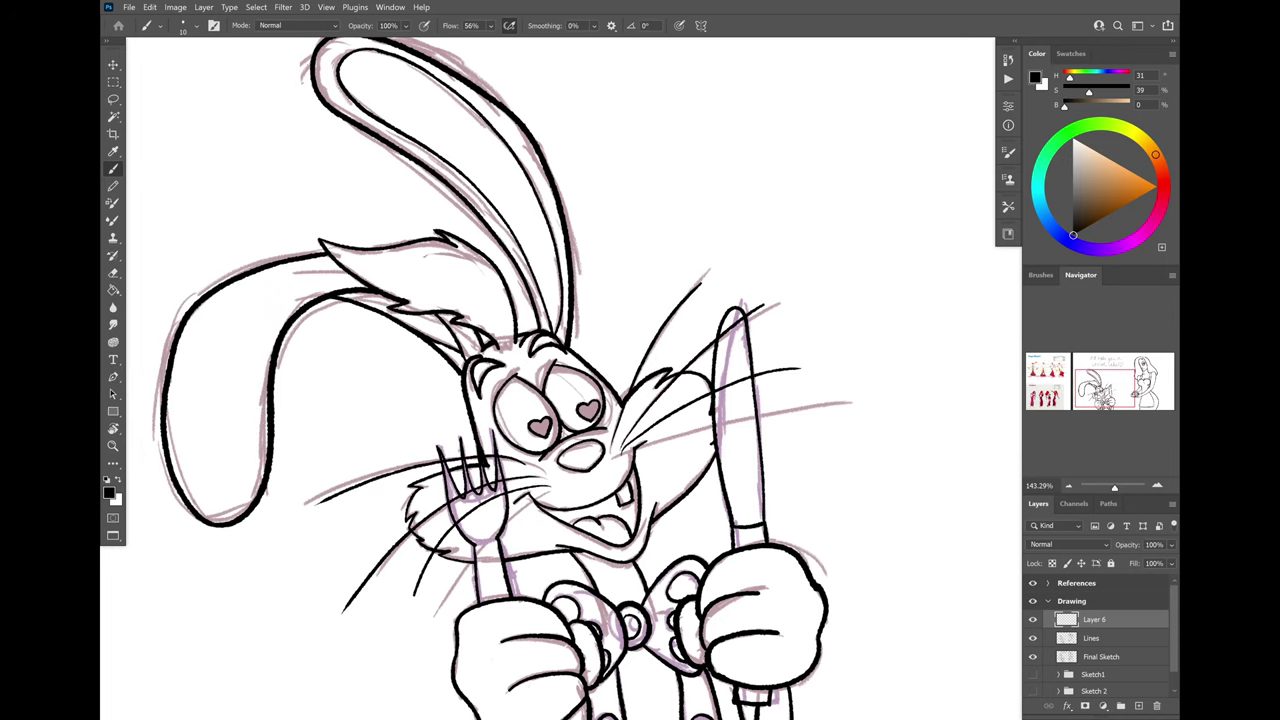
pyautogui.click(1033, 657)
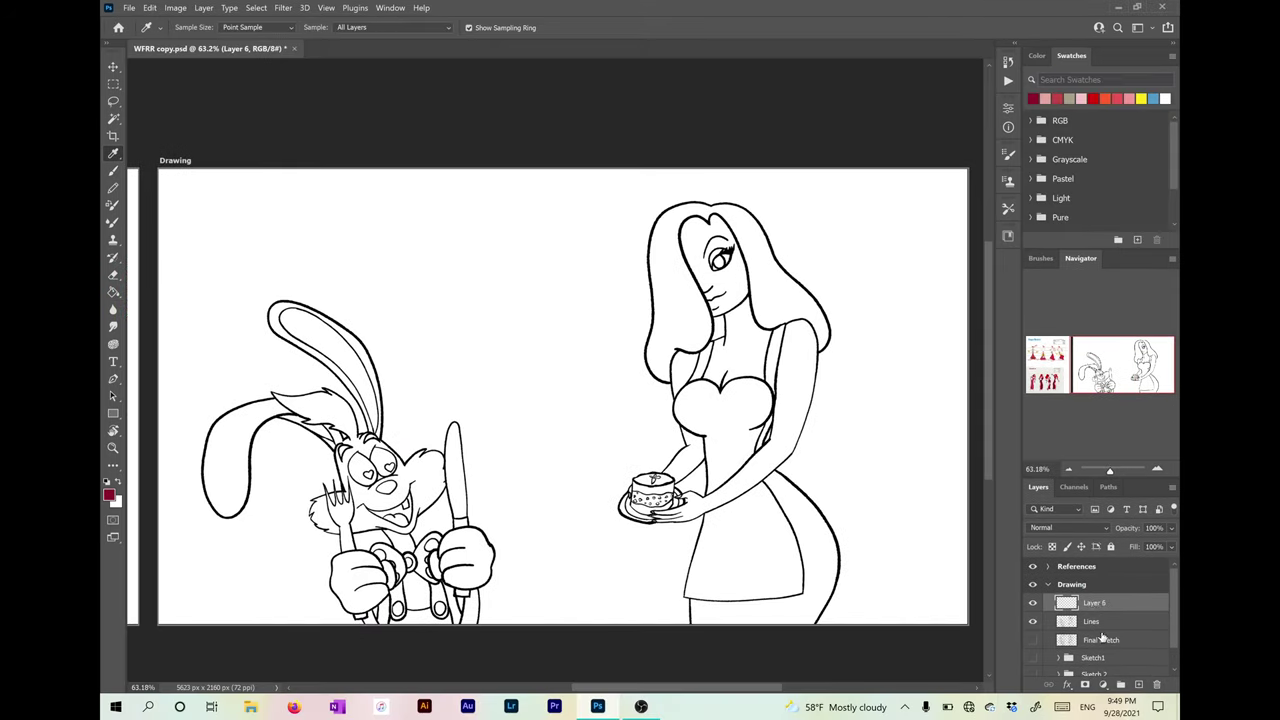
# - Move Layer 6 below Lines, select the woman's hair from the line art and fill it with red on Layer 6
pyautogui.moveTo(1100, 604); pyautogui.dragTo(1102, 633)
pyautogui.scroll(4, 972, 485)
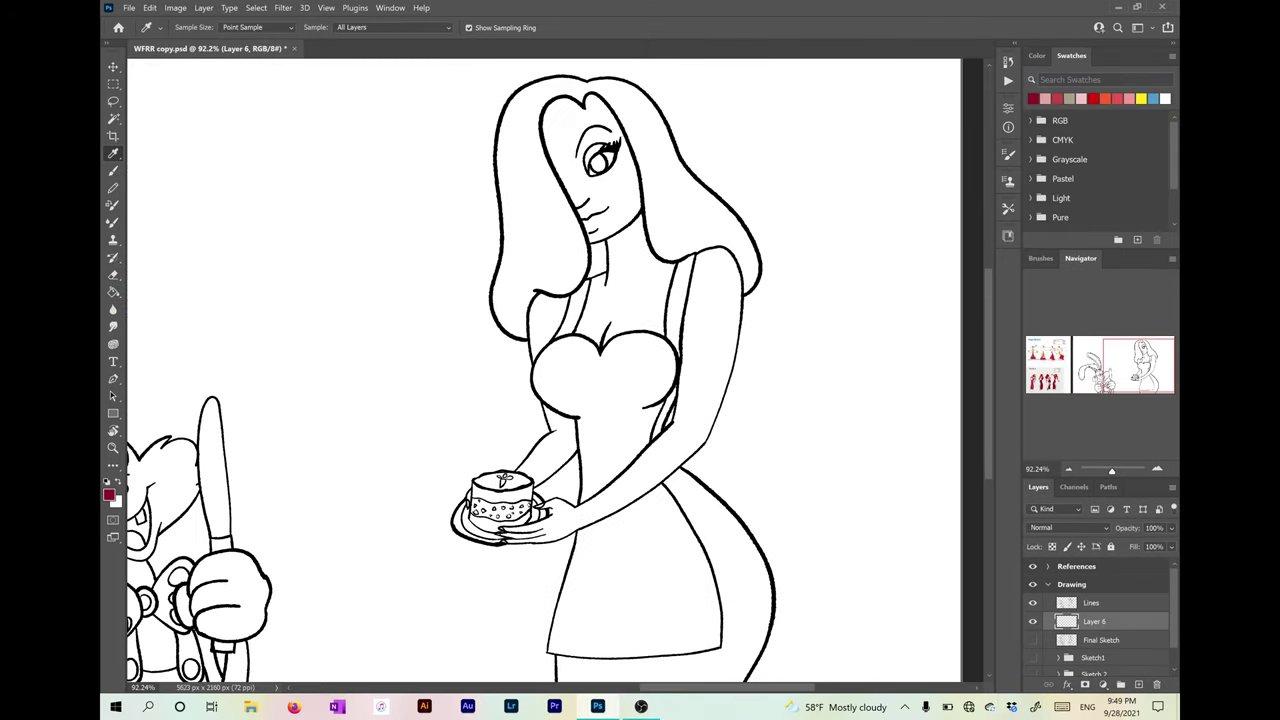
pyautogui.press('l')
pyautogui.hotkey('alt', ']')
pyautogui.press('w')
pyautogui.click(663, 177)
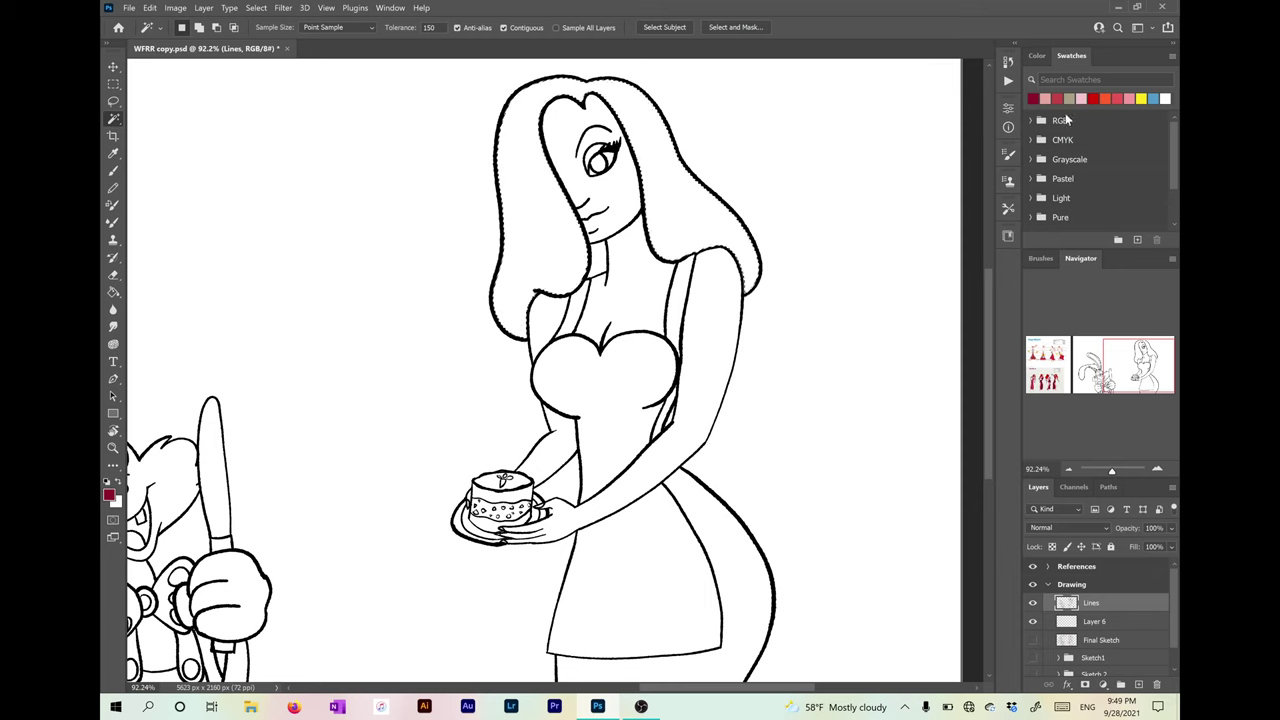
pyautogui.click(1094, 97)
pyautogui.press('g')
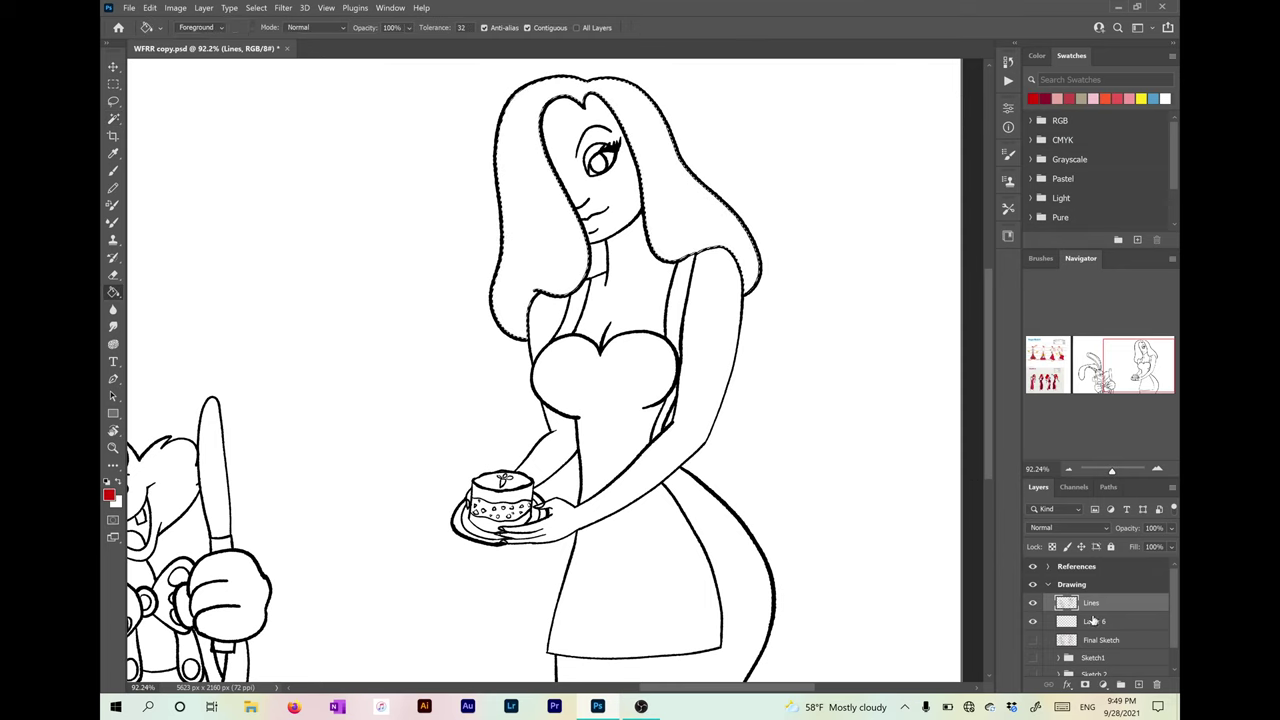
pyautogui.hotkey('alt', '[')
pyautogui.click(680, 198)
# - Select the woman's face, neck, chest and arms on the Lines layer and choose the dusty pink skin colour
pyautogui.press('w')
pyautogui.hotkey('alt', ']')
pyautogui.click(650, 315)
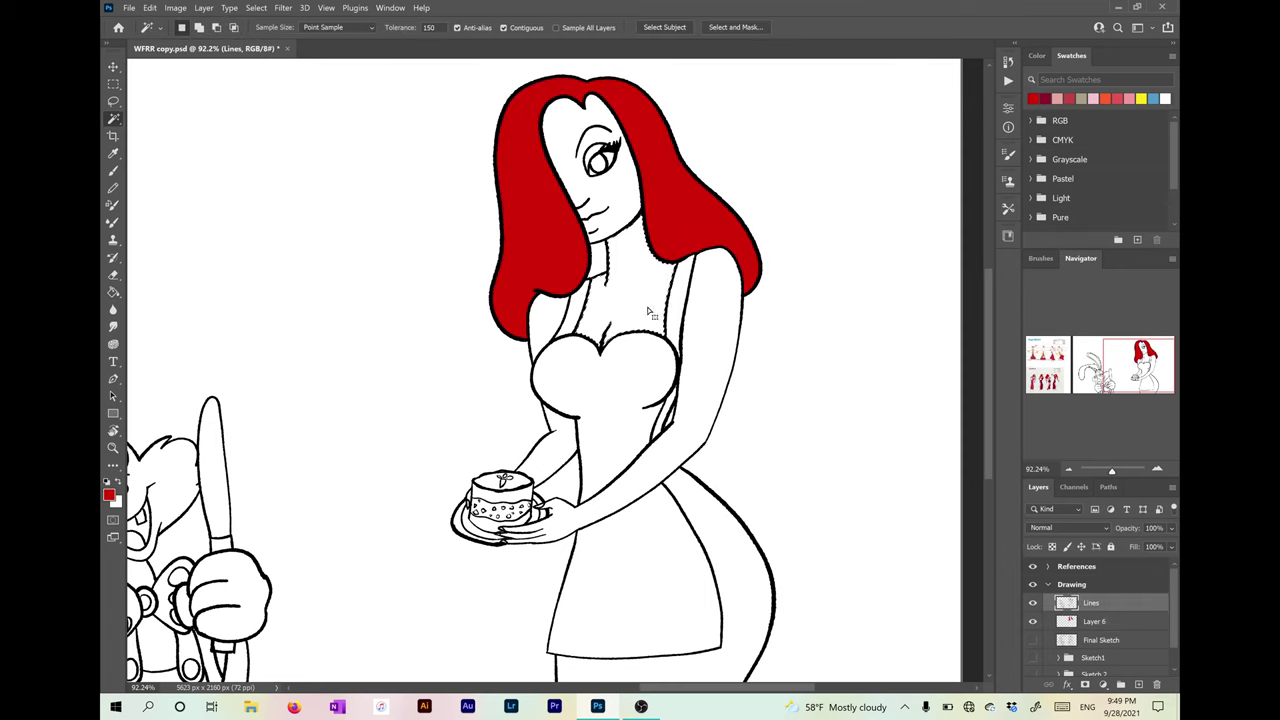
pyautogui.scroll(5, 451, 521)
pyautogui.scroll(-2, 658, 433)
pyautogui.click(1058, 98)
pyautogui.press('g')
pyautogui.click(814, 248)
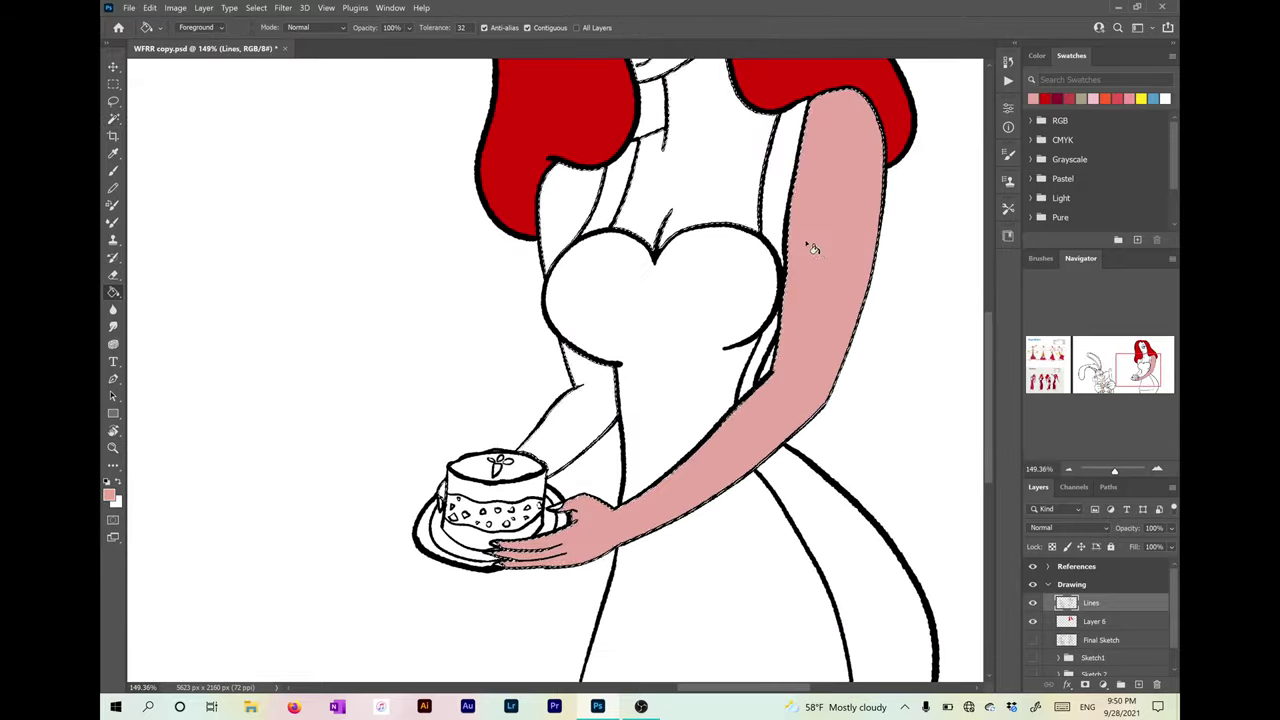
pyautogui.scroll(-2, 720, 250)
pyautogui.click(645, 250)
pyautogui.scroll(3, 857, 260)
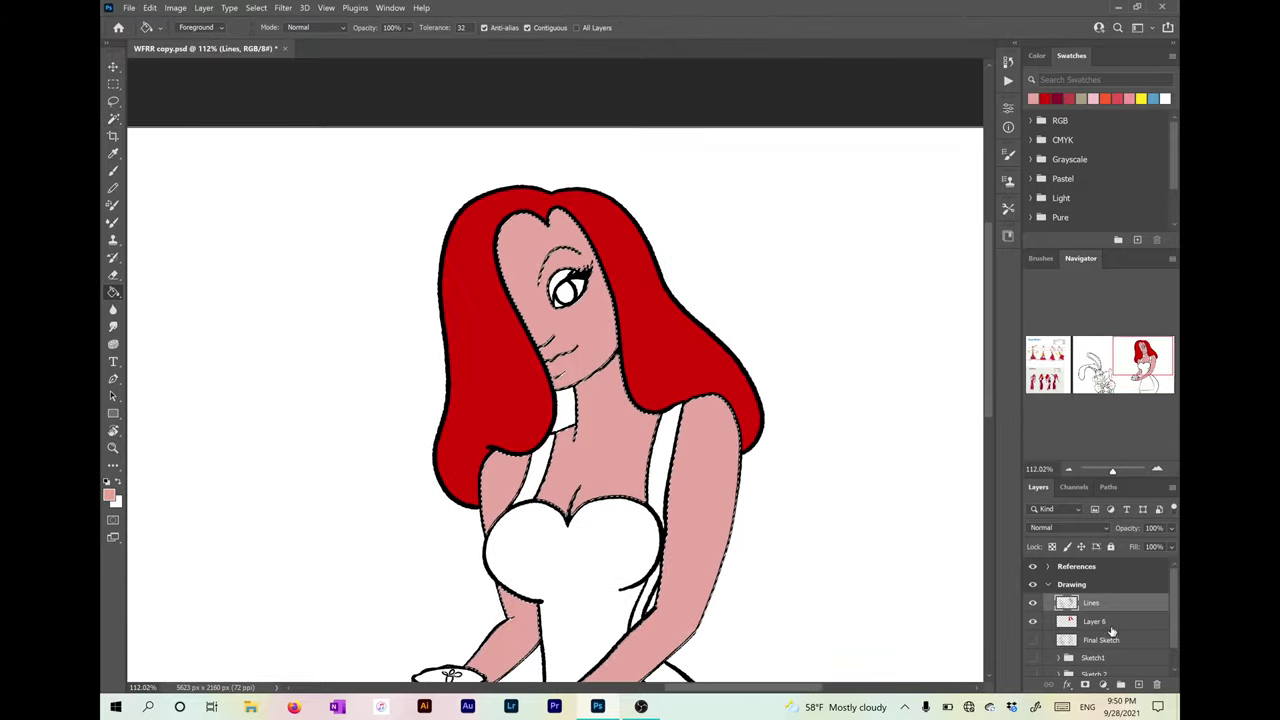
pyautogui.hotkey('ctrl', 'z')
pyautogui.hotkey('ctrl', 'z')
# - On Layer 6, fill the selected face, neck, chest and arms of the woman with the dusty pink skin colour
pyautogui.click(1095, 621)
pyautogui.click(615, 430)
pyautogui.click(700, 500)
pyautogui.scroll(-2, 700, 500)
pyautogui.click(504, 425)
pyautogui.click(517, 573)
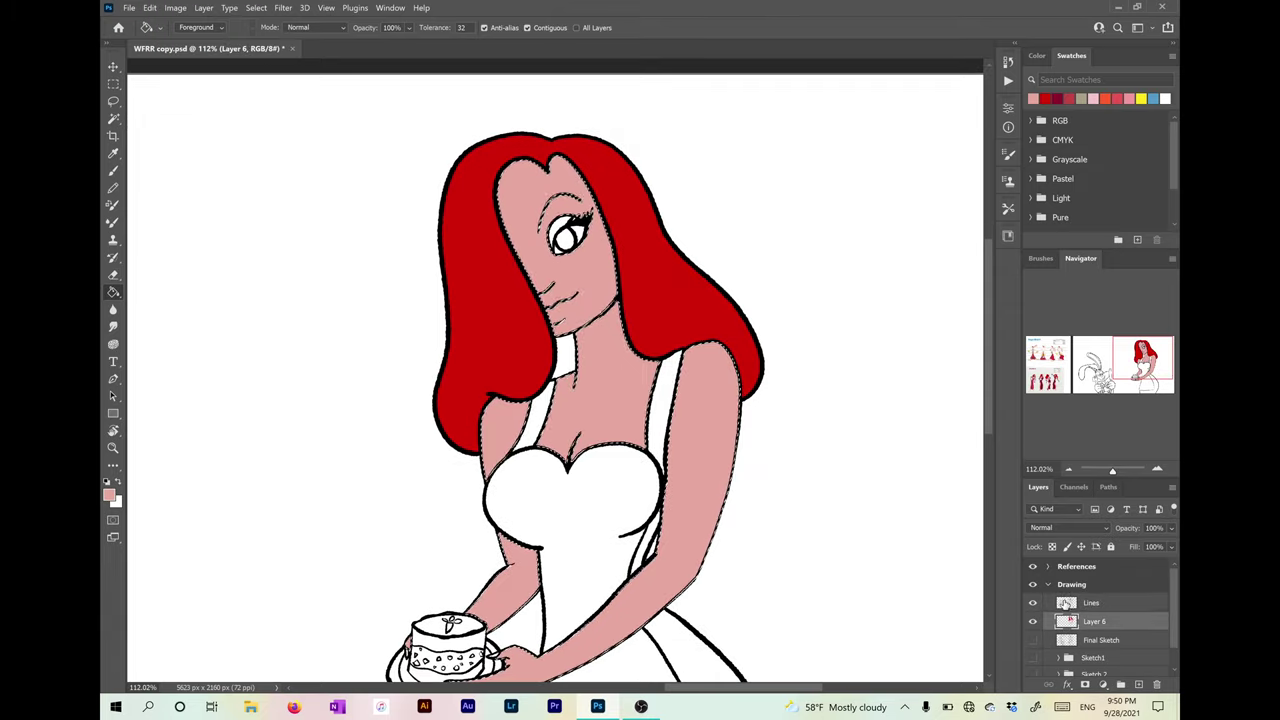
# - Select the hair area behind the woman's neck on the Lines layer and fill it with red on Layer 6
pyautogui.click(1092, 603)
pyautogui.press('w')
pyautogui.click(566, 352)
pyautogui.click(1095, 621)
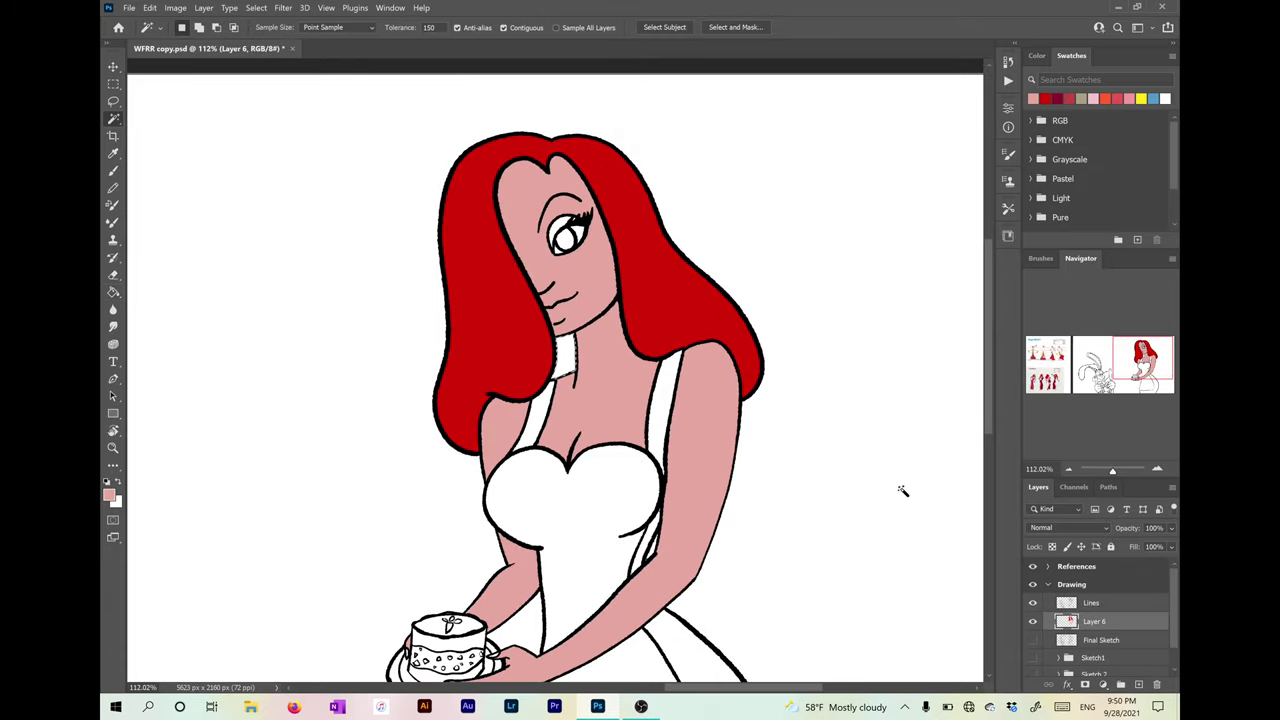
pyautogui.press('g')
pyautogui.hotkey('alt', ']')
pyautogui.hotkey('alt', ']')
pyautogui.scroll(-2, 586, 429)
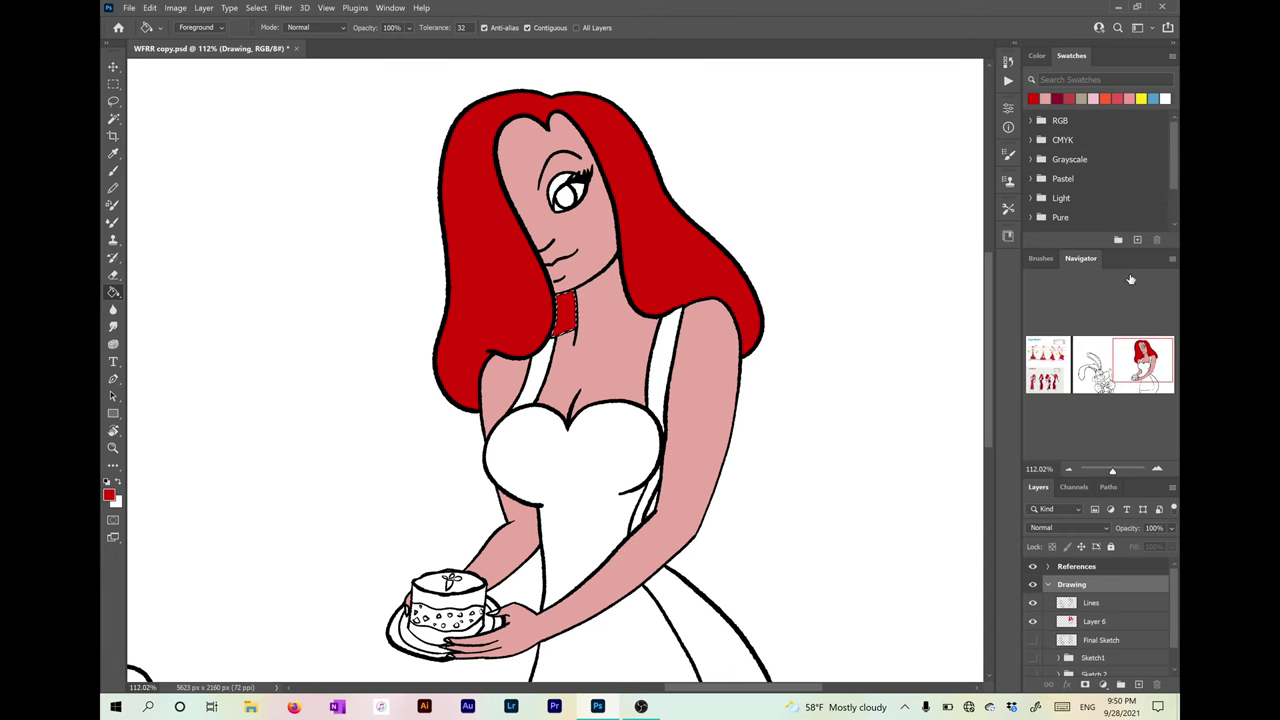
# - Add the woman's dress areas behind the apron to a selection on the Lines layer, ready for filling on Layer 6
pyautogui.press('w')
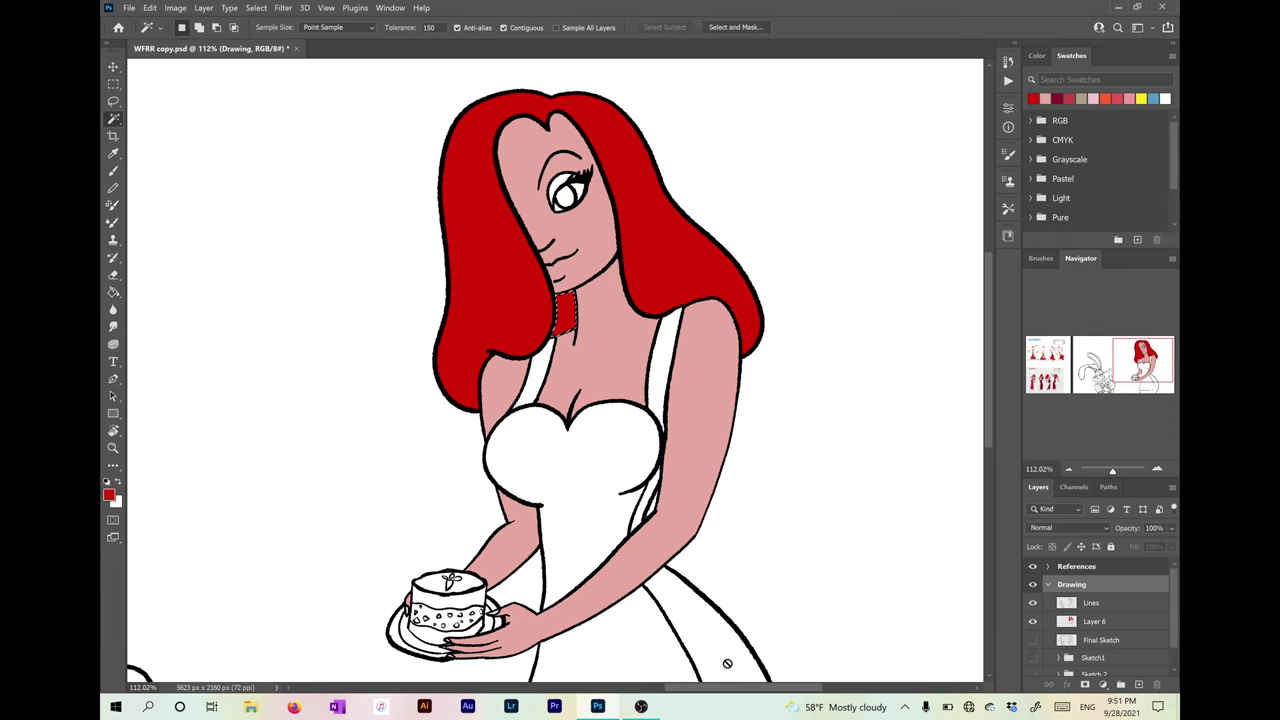
pyautogui.hotkey('alt', '[')
pyautogui.scroll(-5, 645, 528)
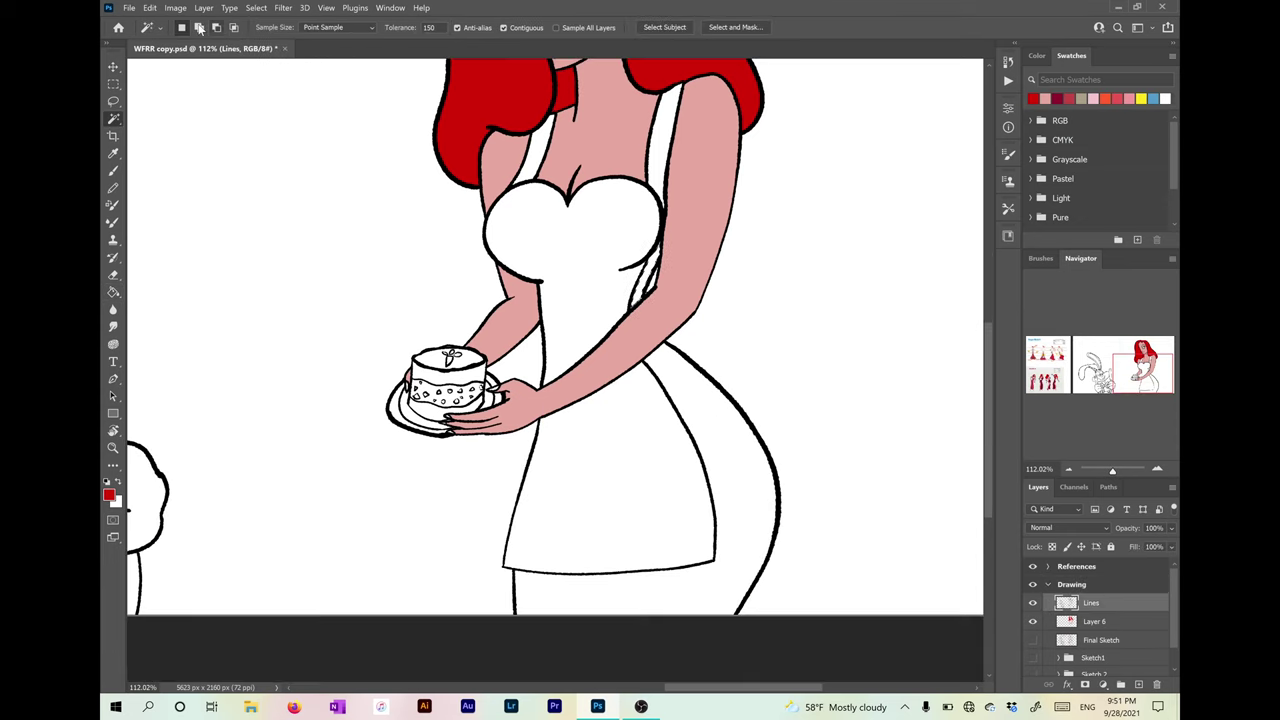
pyautogui.click(199, 28)
pyautogui.scroll(4, 777, 423)
pyautogui.click(711, 567)
pyautogui.hotkey('alt', '[')
pyautogui.press('g')
pyautogui.click(711, 567)
pyautogui.hotkey('ctrl', 'z')
pyautogui.hotkey('ctrl', 'z')
# - Fill the dress behind the apron and the small area under the arm with dark red on Layer 6
pyautogui.click(704, 591)
pyautogui.click(1033, 603)
pyautogui.click(1033, 603)
pyautogui.click(646, 465)
pyautogui.hotkey('ctrl', 'd')
# - Select the woman's upper eyelid on the Lines layer and fill it with light pink on Layer 6
pyautogui.press('w')
pyautogui.hotkey('alt', ']')
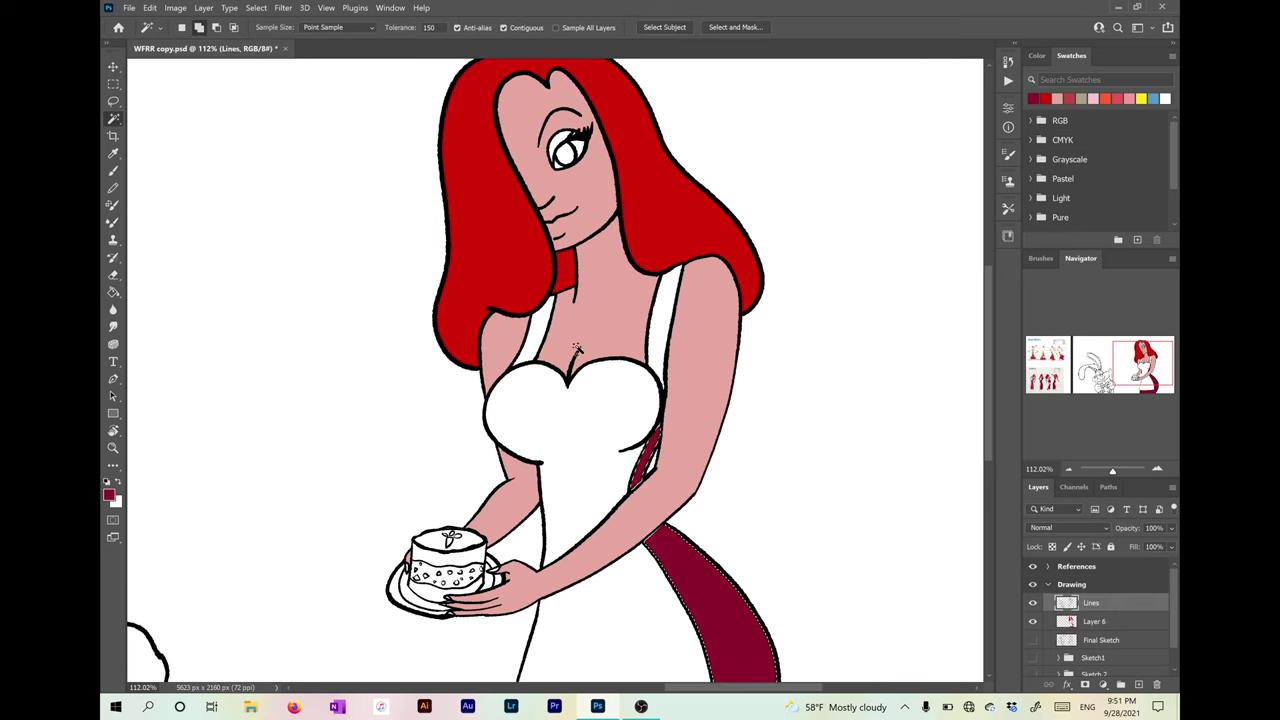
pyautogui.scroll(6, 600, 80)
pyautogui.click(479, 289)
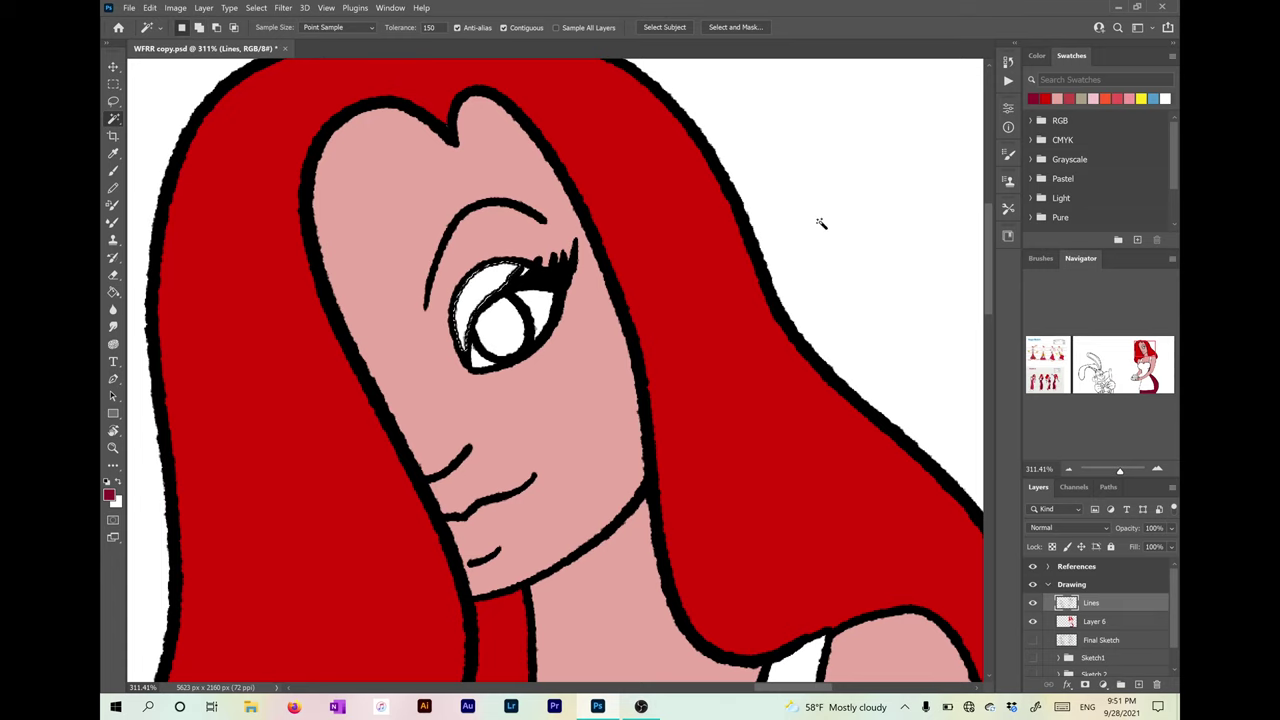
pyautogui.click(1096, 98)
pyautogui.press('g')
pyautogui.click(1112, 623)
pyautogui.click(487, 287)
pyautogui.press('b')
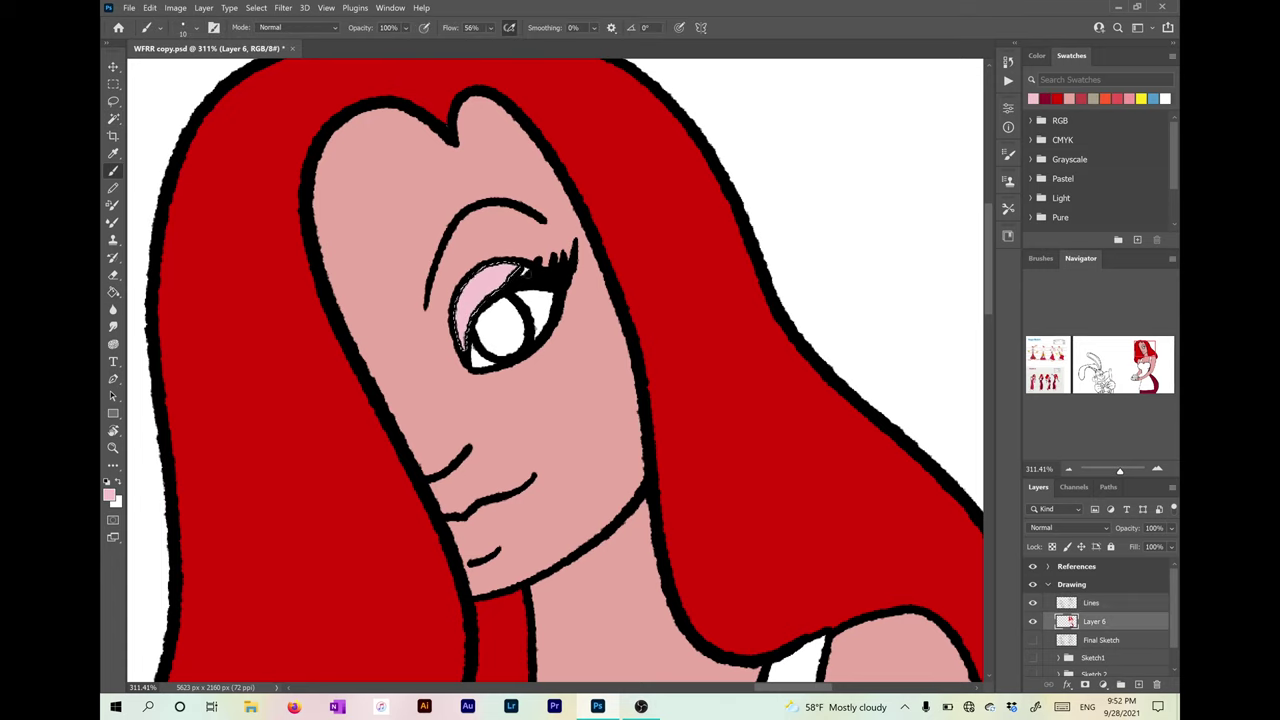
pyautogui.press('l')
pyautogui.press('b')
pyautogui.scroll(-3, 528, 170)
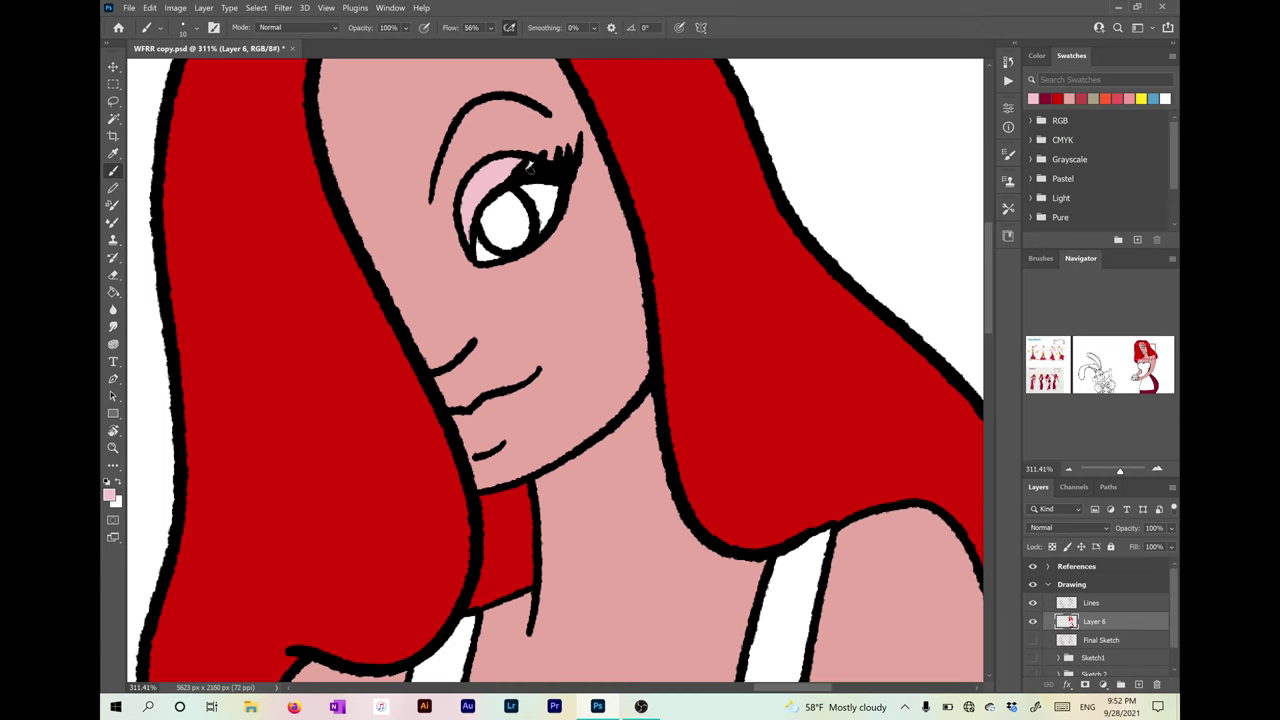
# - Select the woman's iris on the Lines layer and fill it with grey-beige on Layer 6
pyautogui.press('w')
pyautogui.click(1126, 603)
pyautogui.click(508, 221)
pyautogui.press('i')
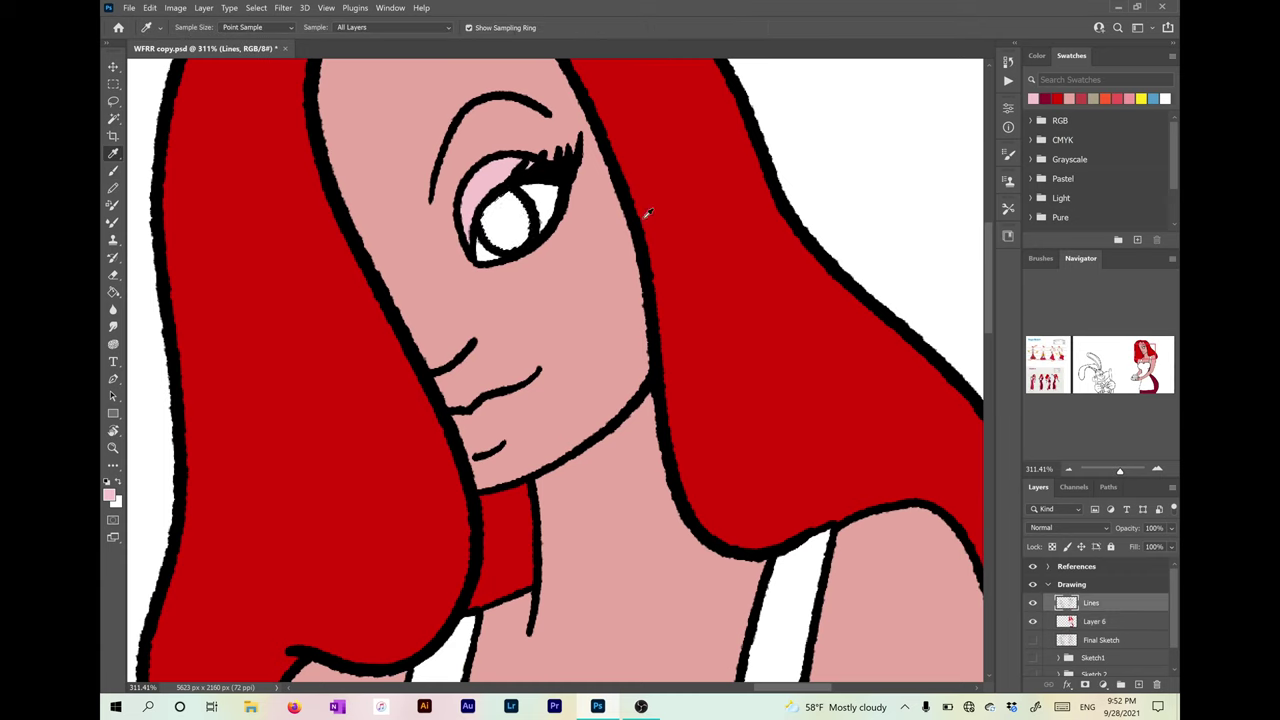
pyautogui.click(1093, 98)
pyautogui.press('g')
pyautogui.click(1110, 621)
pyautogui.click(508, 222)
pyautogui.scroll(-5, 612, 192)
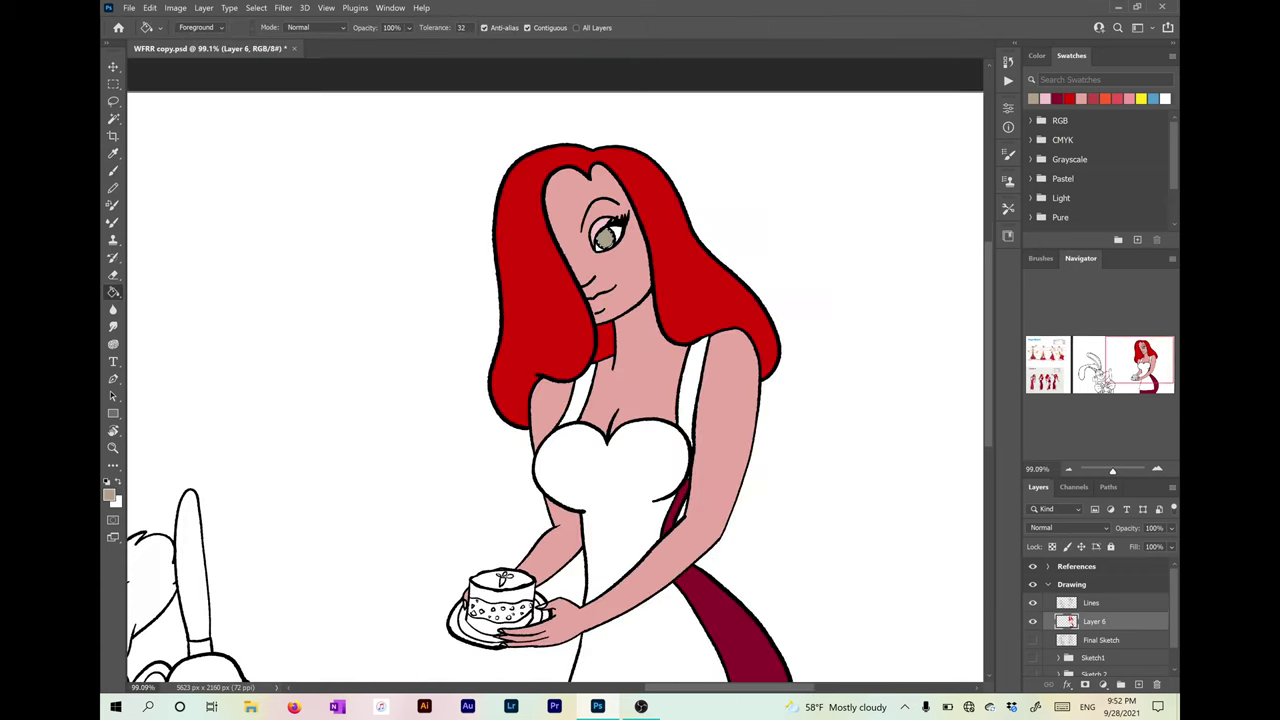
# - Clear the iris selection and brush a short crimson zigzag test stroke on the blank canvas beside the woman's hair
pyautogui.hscroll(-5, 555, 370)
pyautogui.scroll(5, 555, 370)
pyautogui.scroll(1, 555, 370)
pyautogui.click(1093, 98)
pyautogui.press('b')
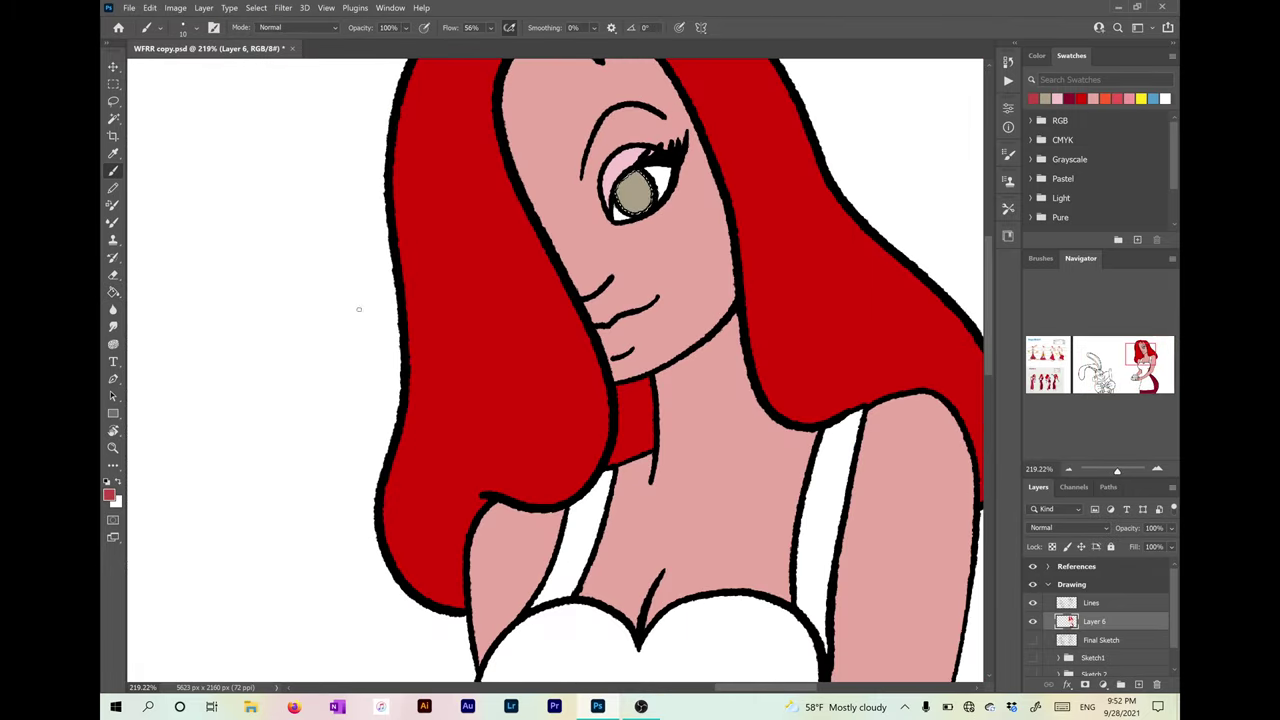
pyautogui.hotkey('ctrl', 'd')
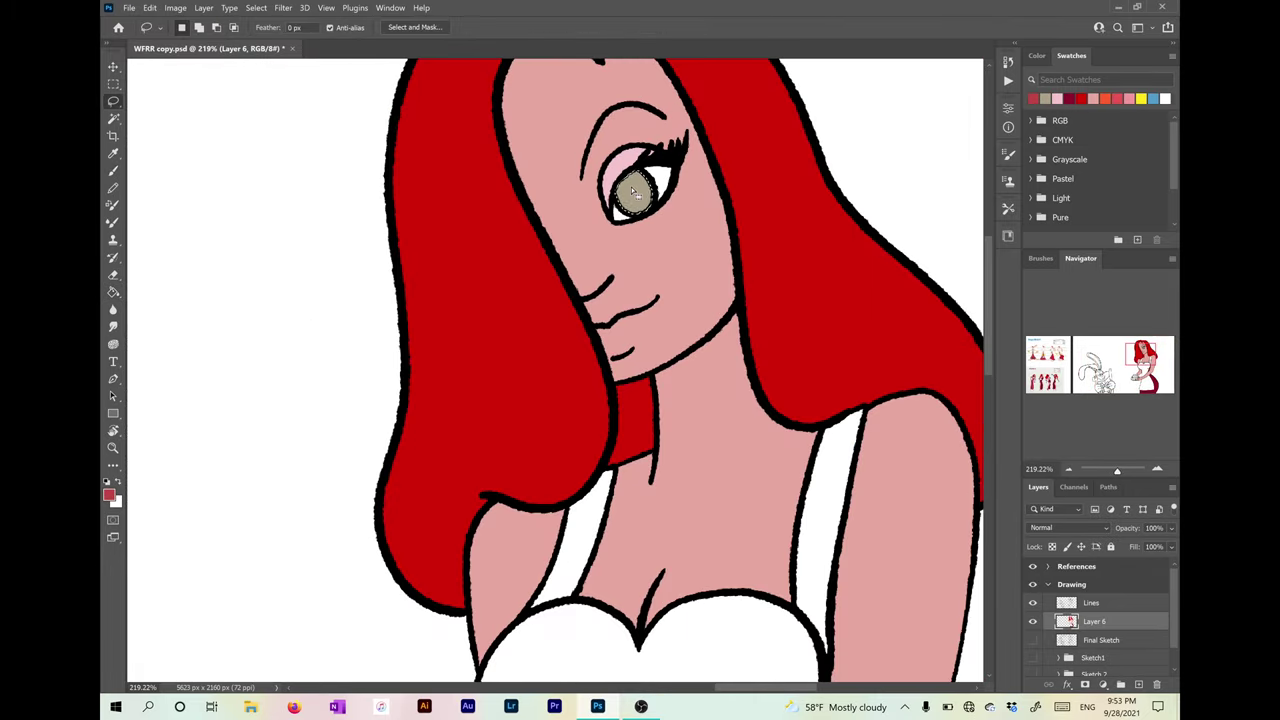
pyautogui.moveTo(315, 370); pyautogui.dragTo(357, 338)
pyautogui.hscroll(-3, 555, 370)
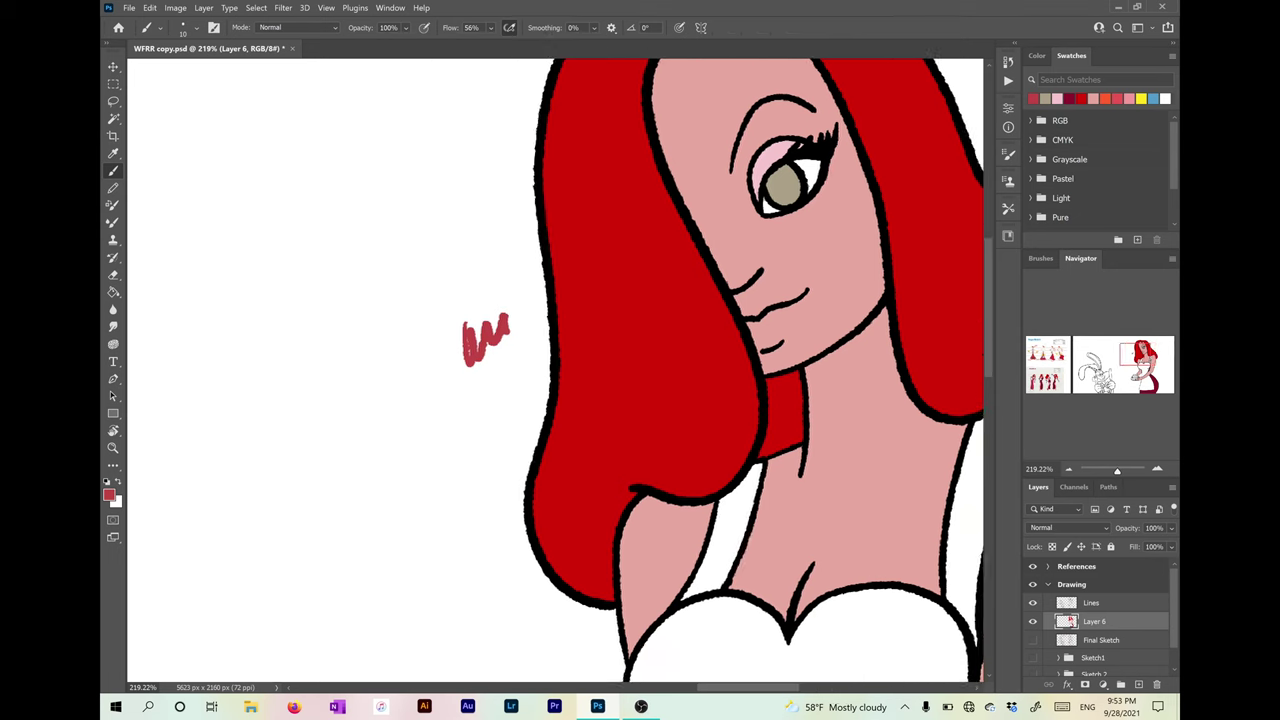
# - Select the rabbit's bow tie on the Lines layer, leaving out its dots, and fill it with blue on Layer 6
pyautogui.scroll(-5, 555, 370)
pyautogui.click(1103, 604)
pyautogui.scroll(4, 555, 370)
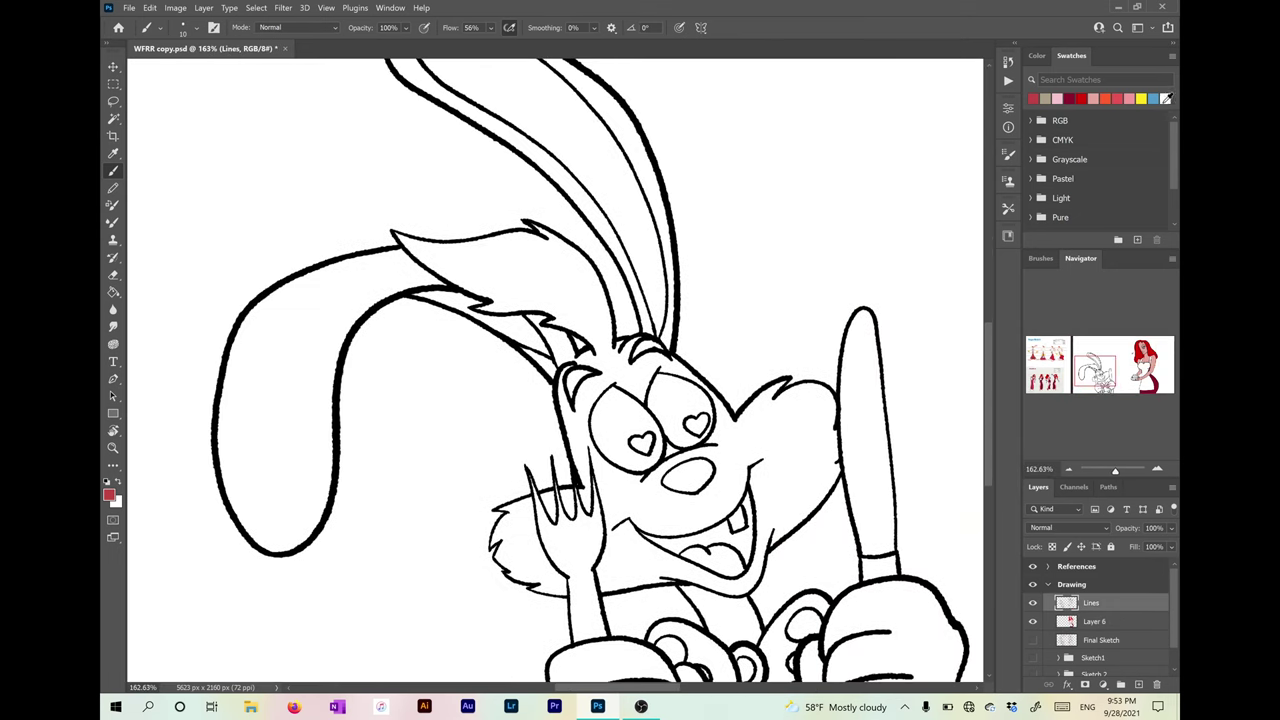
pyautogui.click(1154, 99)
pyautogui.scroll(-2, 663, 521)
pyautogui.press('w')
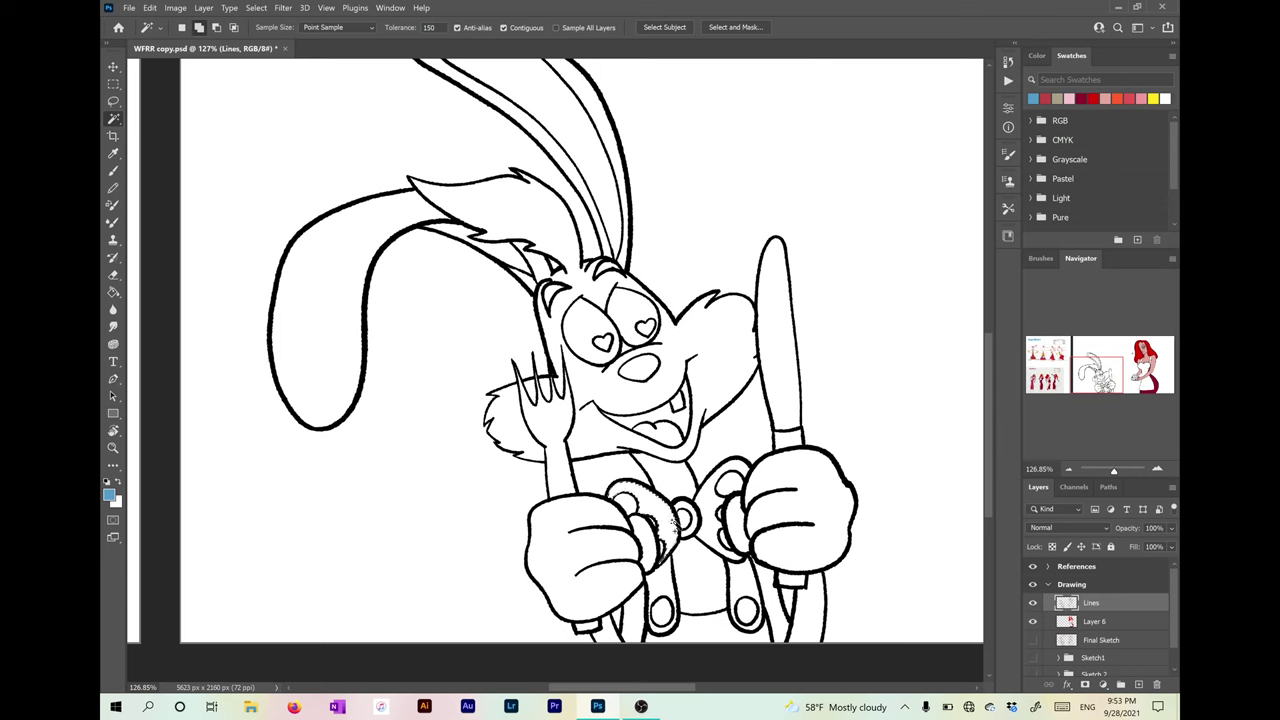
pyautogui.click(1090, 637)
pyautogui.click(1087, 624)
pyautogui.press('g')
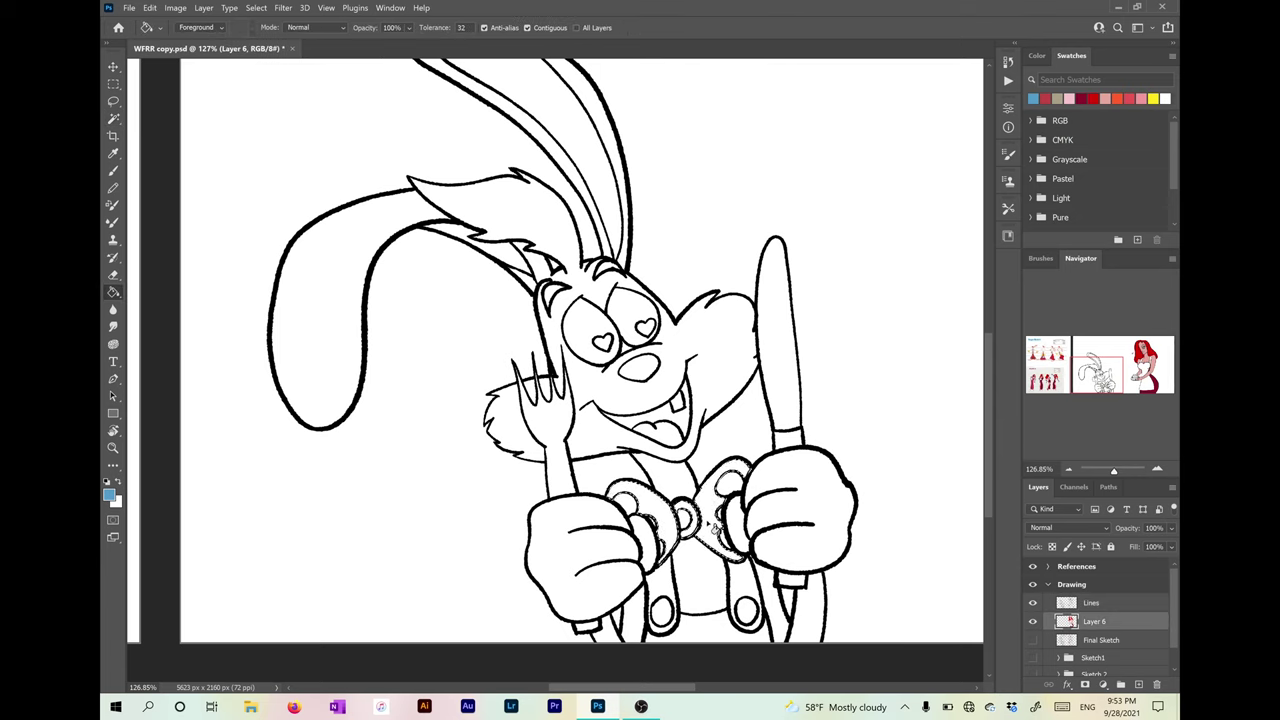
pyautogui.click(716, 520)
# - Select the rabbit's gloves, bow tie dots and overall buttons on the Lines layer and fill them with yellow on Layer 6
pyautogui.click(1152, 98)
pyautogui.click(1090, 602)
pyautogui.press('w')
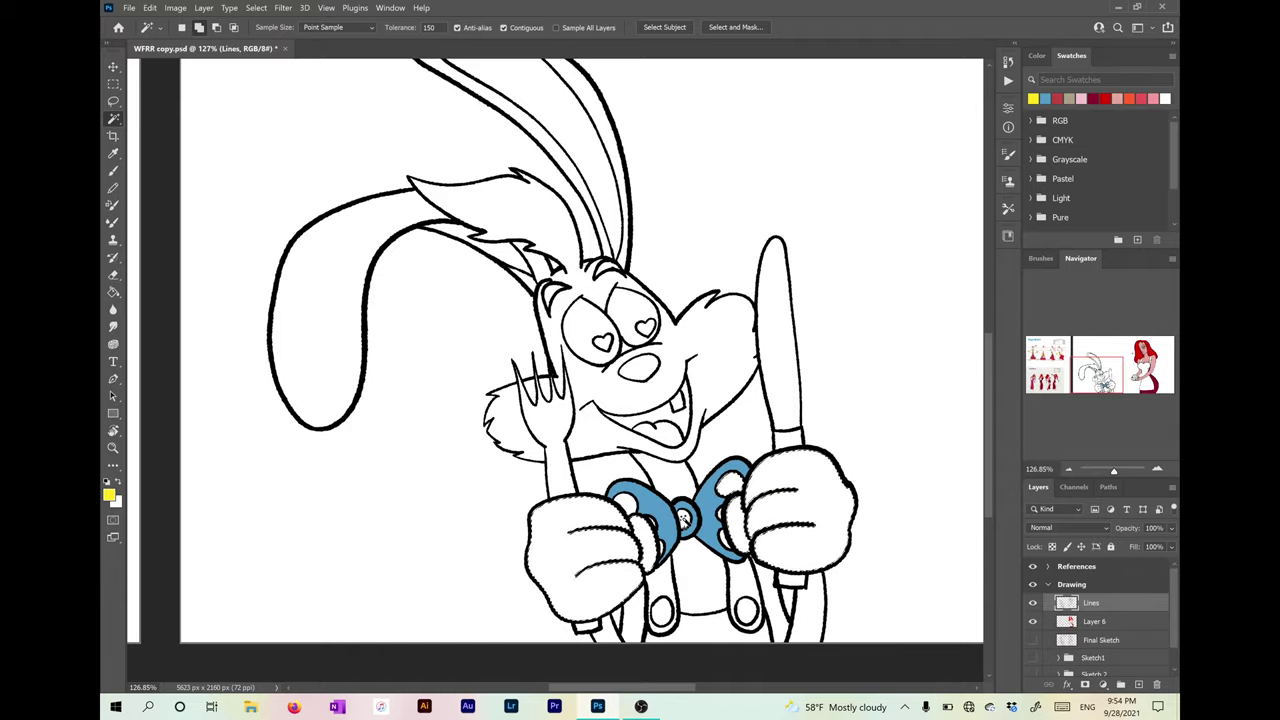
pyautogui.scroll(5, 643, 548)
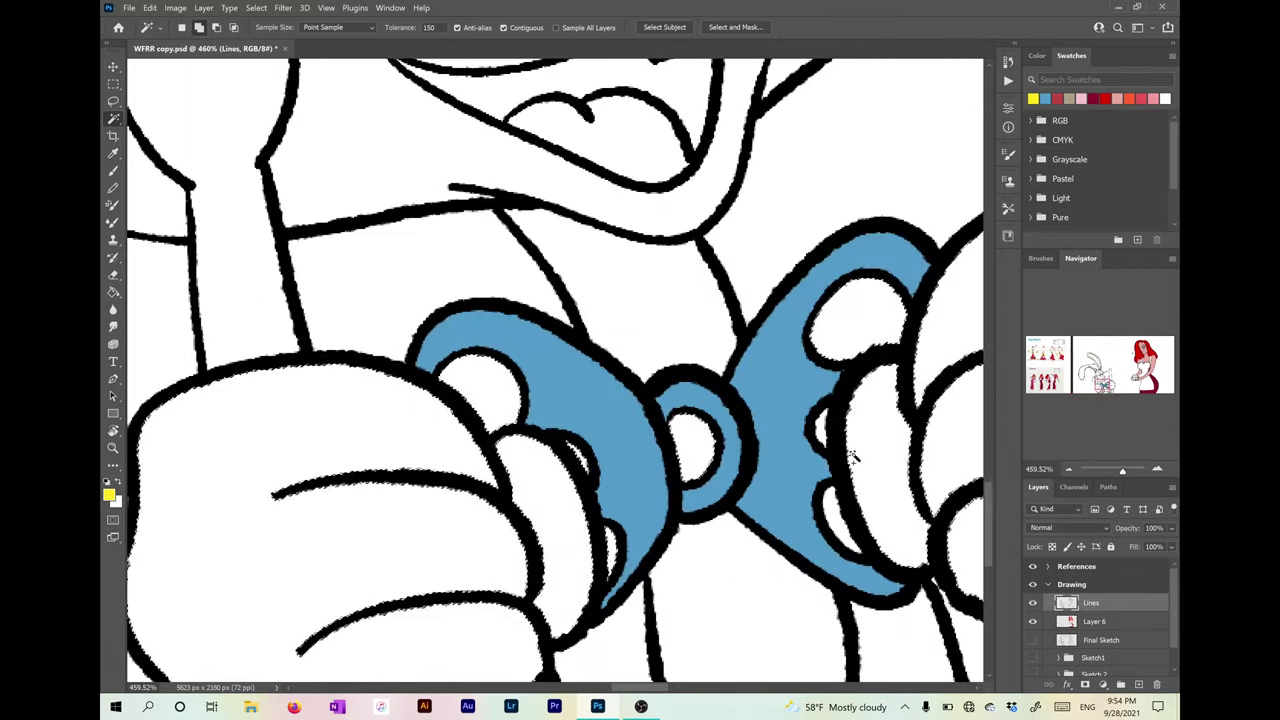
pyautogui.scroll(-6, 880, 445)
pyautogui.click(1097, 622)
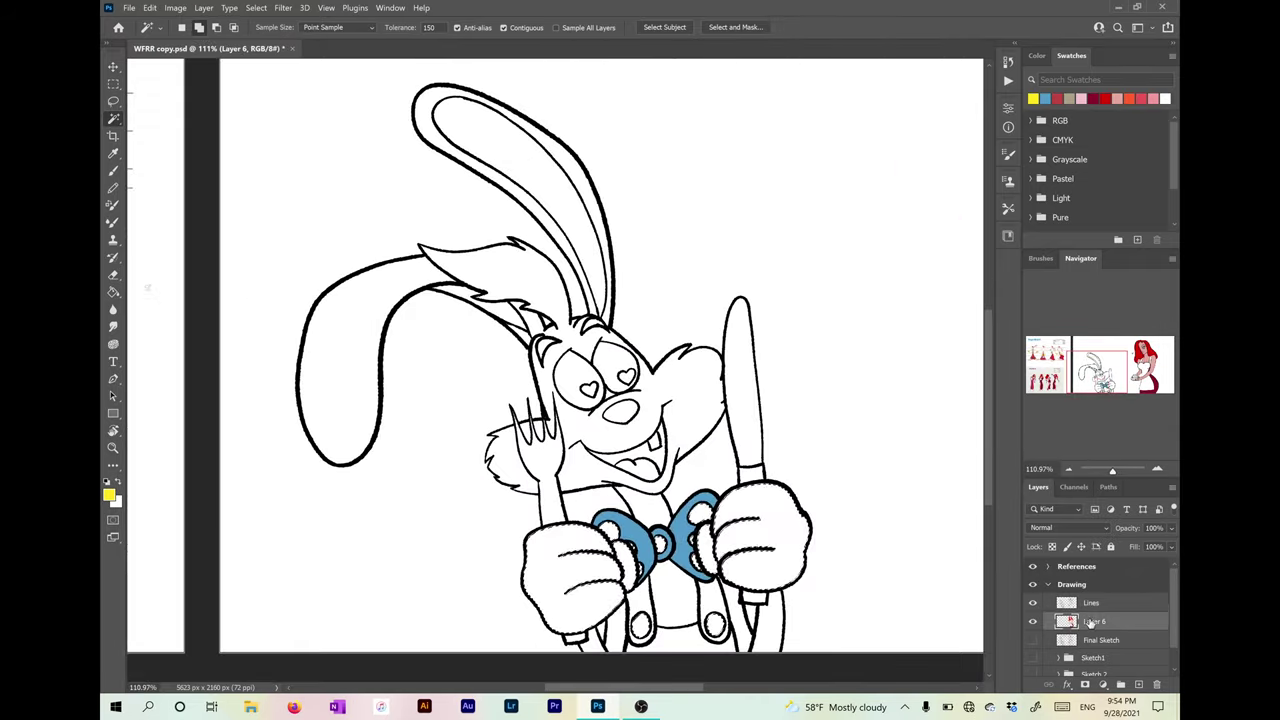
pyautogui.press('g')
pyautogui.hotkey('alt', 'BackSpace')
# - Sample the crimson of the reference rabbit's overalls as the foreground colour
pyautogui.click(1129, 99)
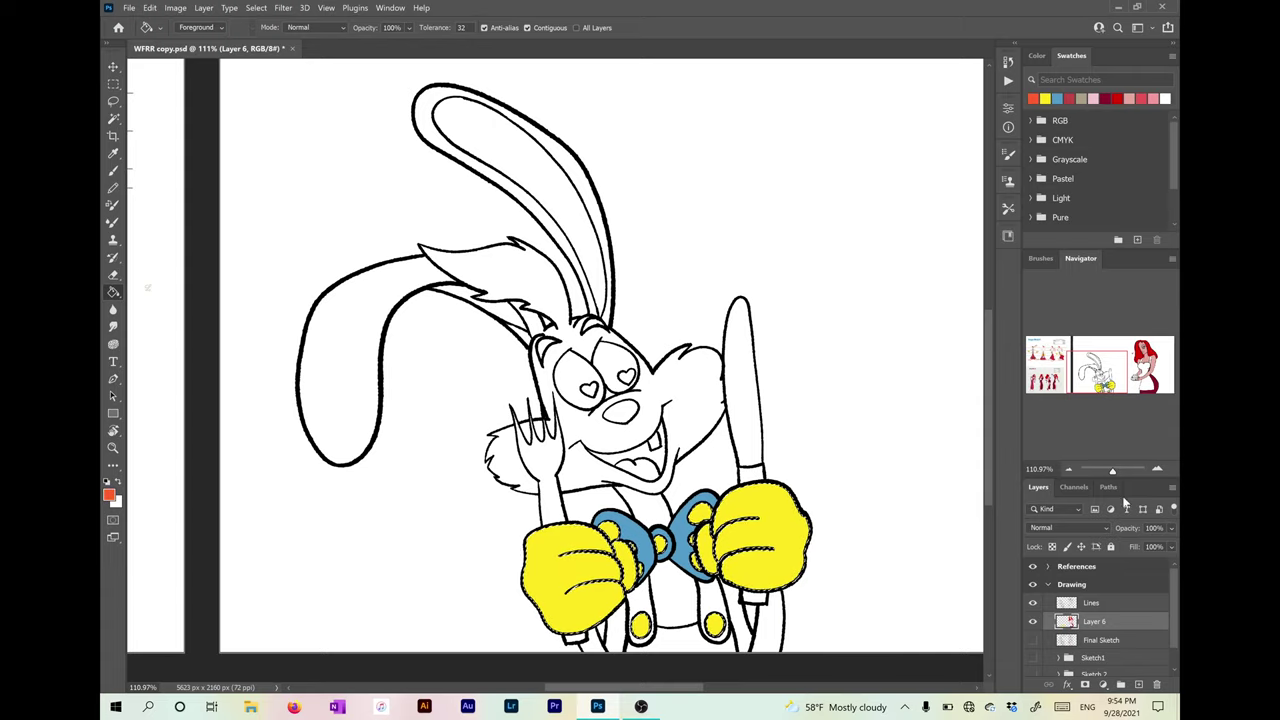
pyautogui.press('w')
pyautogui.click(1102, 603)
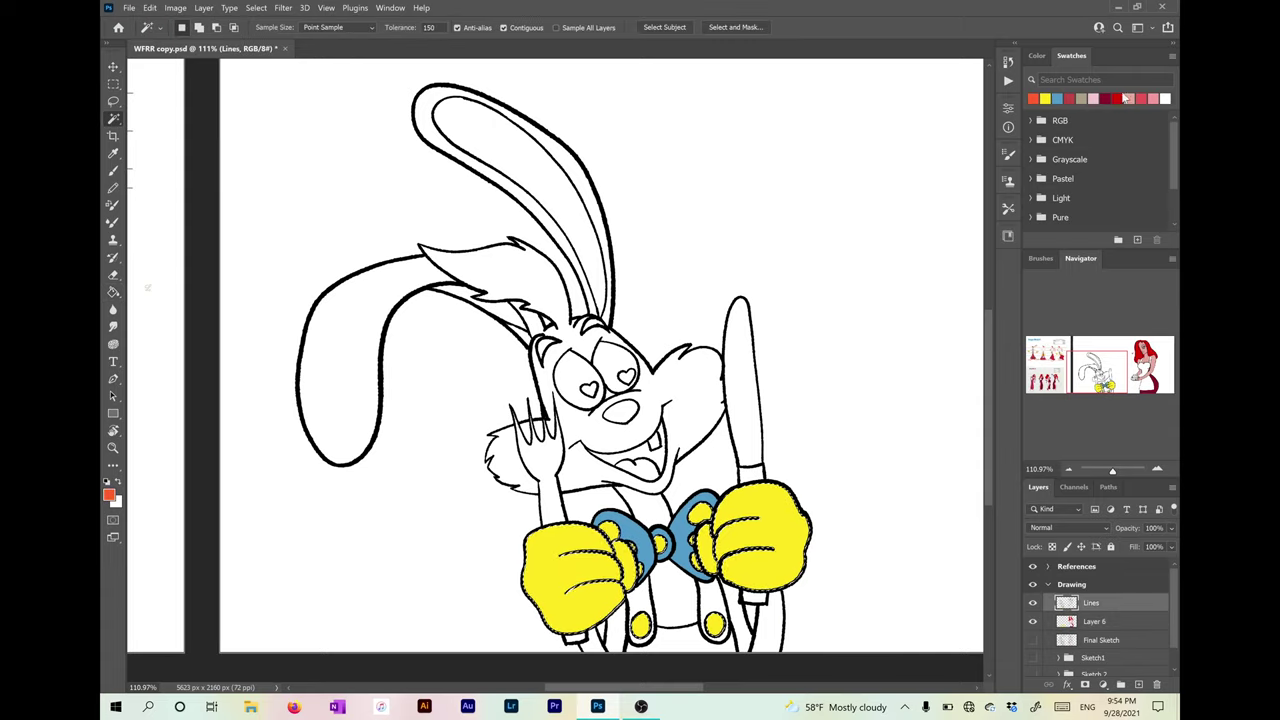
pyautogui.moveTo(445, 353); pyautogui.dragTo(457, 349)
pyautogui.scroll(-1, 457, 349)
pyautogui.moveTo(849, 434); pyautogui.dragTo(996, 531)
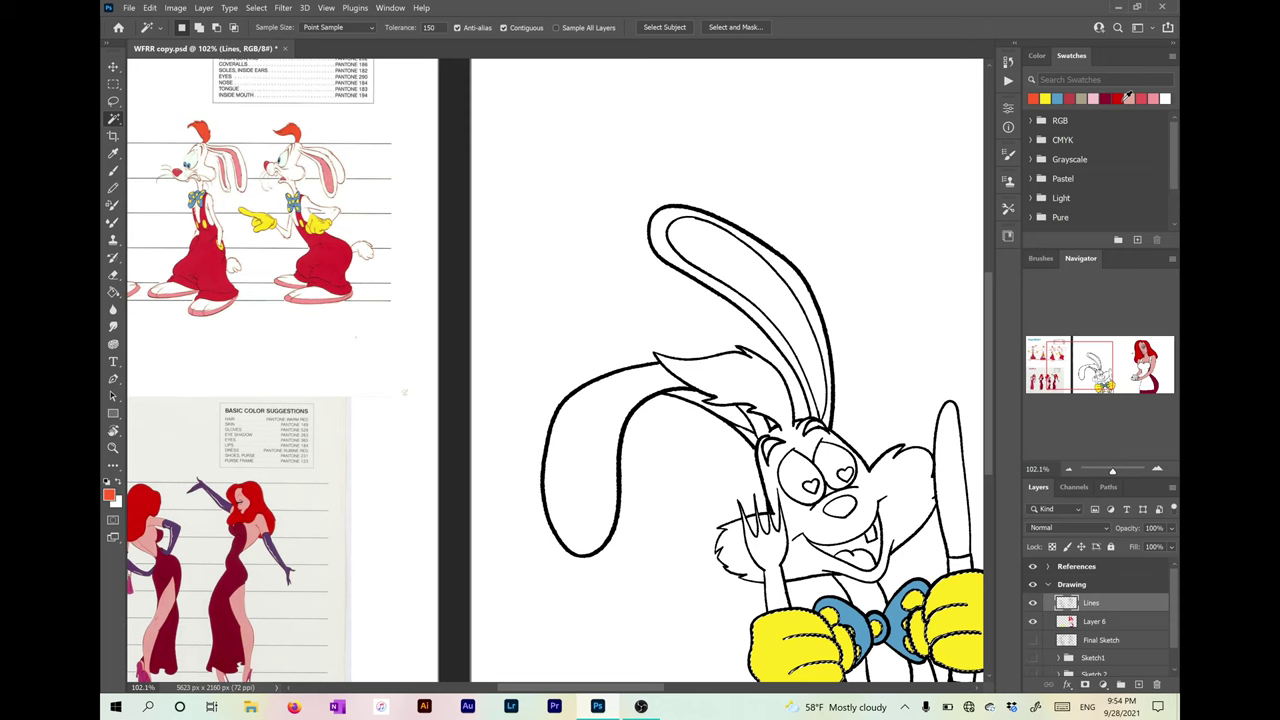
pyautogui.press('i')
pyautogui.click(204, 262)
# - Select the rabbit's overalls and straps on the Lines layer and fill them with crimson on Layer 6
pyautogui.moveTo(678, 565)
pyautogui.mouseDown()
pyautogui.moveTo(524, 431)
pyautogui.moveTo(700, 557)
pyautogui.mouseUp()
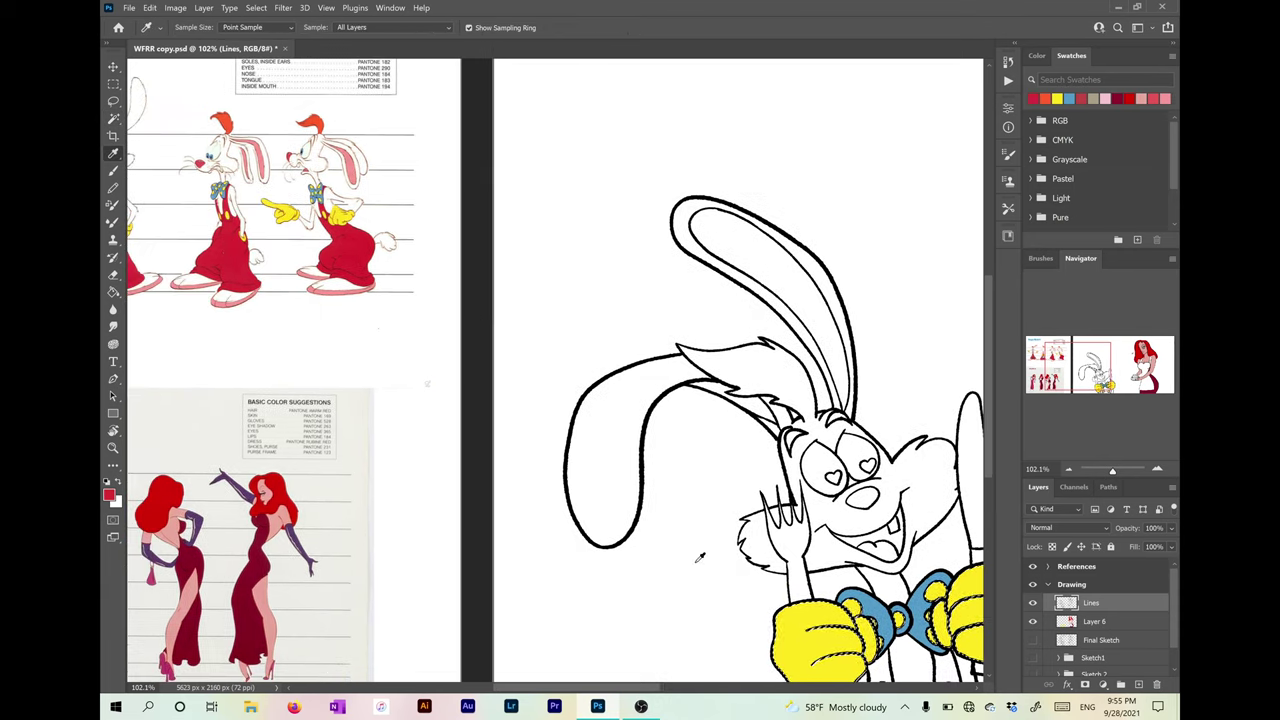
pyautogui.scroll(5, 699, 557)
pyautogui.press('w')
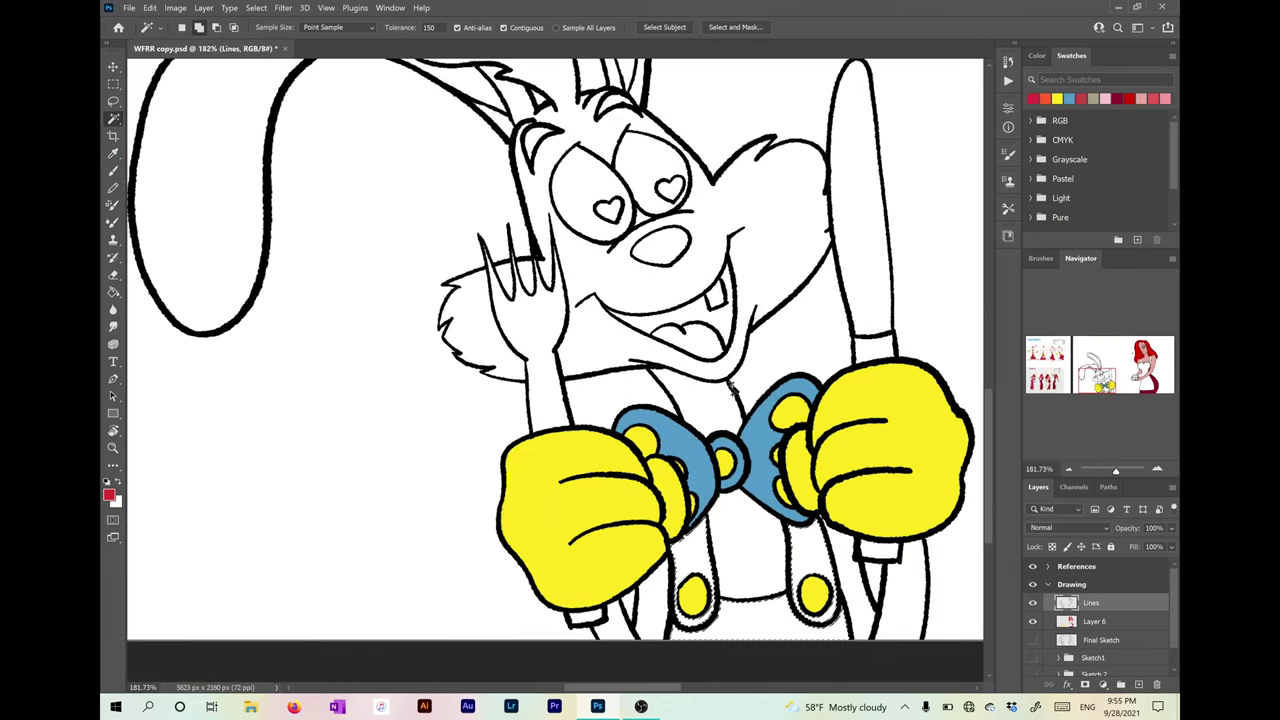
pyautogui.scroll(4, 399, 312)
pyautogui.press('g')
pyautogui.click(1101, 622)
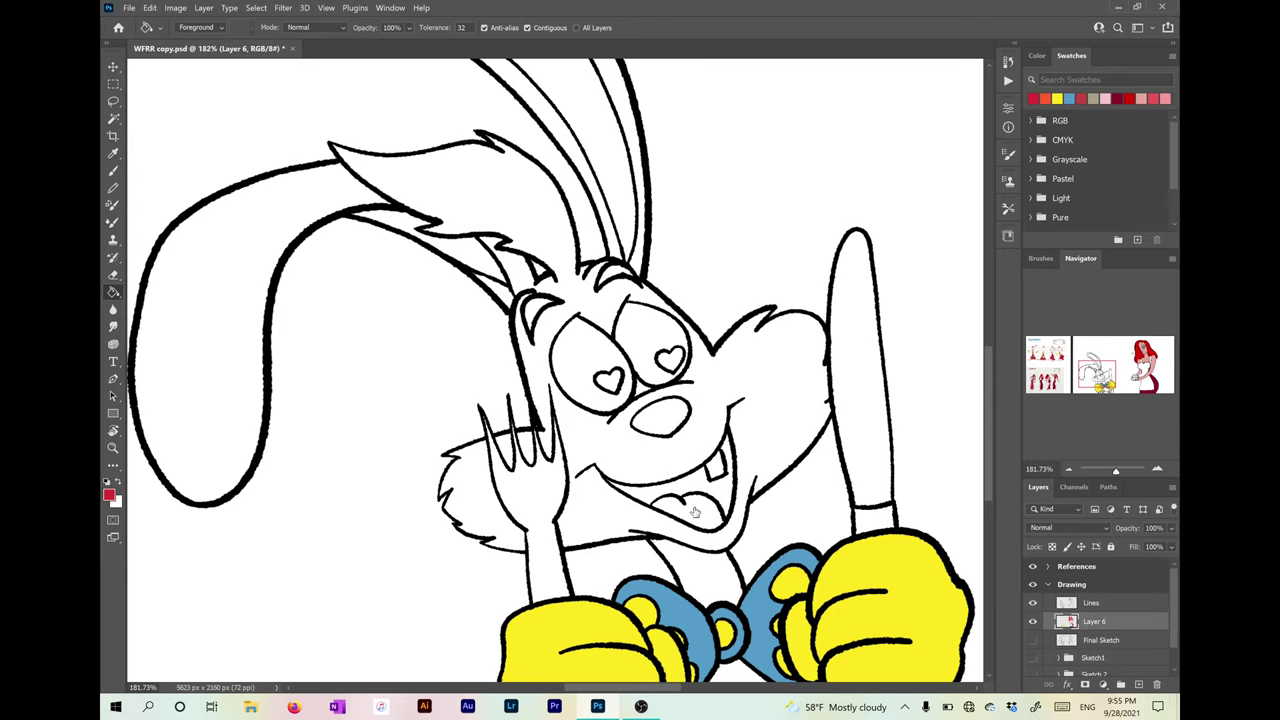
pyautogui.press('f')
pyautogui.scroll(-4, 750, 570)
pyautogui.click(756, 600)
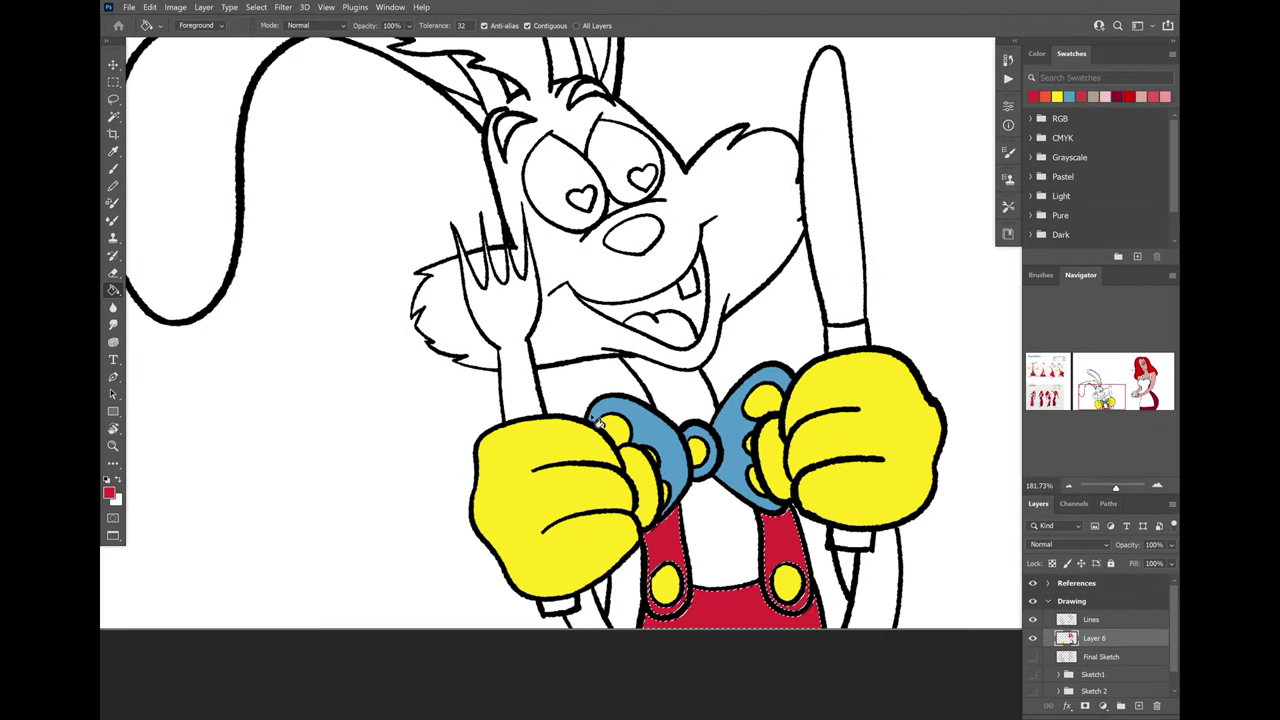
# - Sample the pink of the reference rabbit's inner ear as the foreground colour
pyautogui.scroll(3, 608, 277)
pyautogui.hscroll(-2, 608, 277)
pyautogui.scroll(3, 608, 277)
pyautogui.scroll(-5, 610, 470)
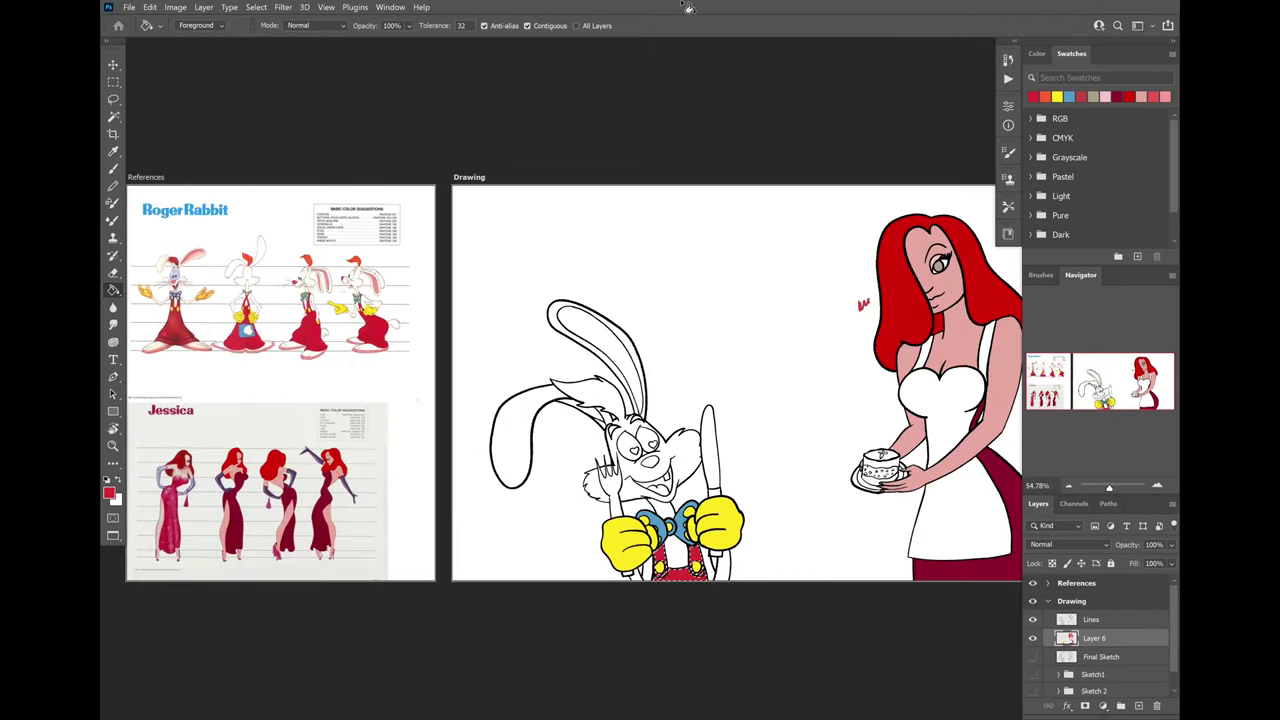
pyautogui.press('i')
pyautogui.scroll(3, 315, 275)
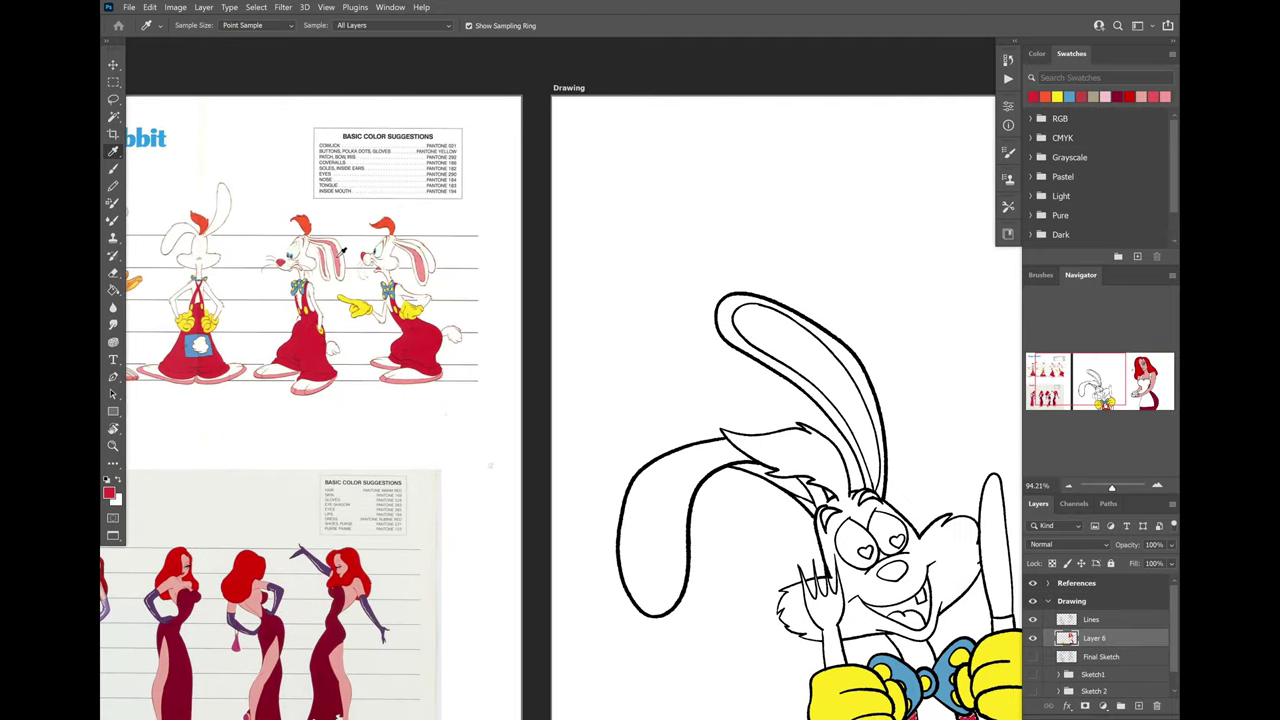
pyautogui.press('w')
pyautogui.press('l')
pyautogui.press('b')
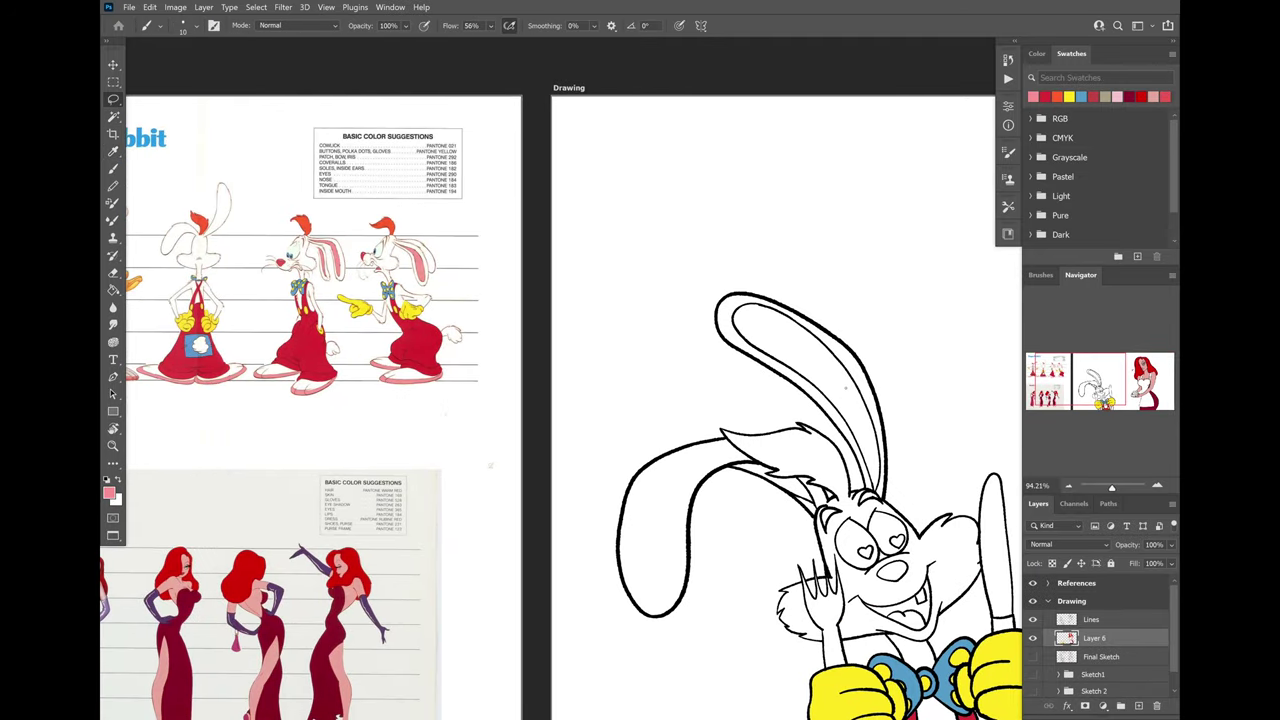
# - Select the rabbit's inner ear areas on the Lines layer and fill them with pink on Layer 6
pyautogui.press('w')
pyautogui.click(792, 484)
pyautogui.hotkey('alt', ']')
pyautogui.click(796, 490)
pyautogui.click(797, 491)
pyautogui.press('g')
pyautogui.hotkey('alt', '[')
pyautogui.click(814, 374)
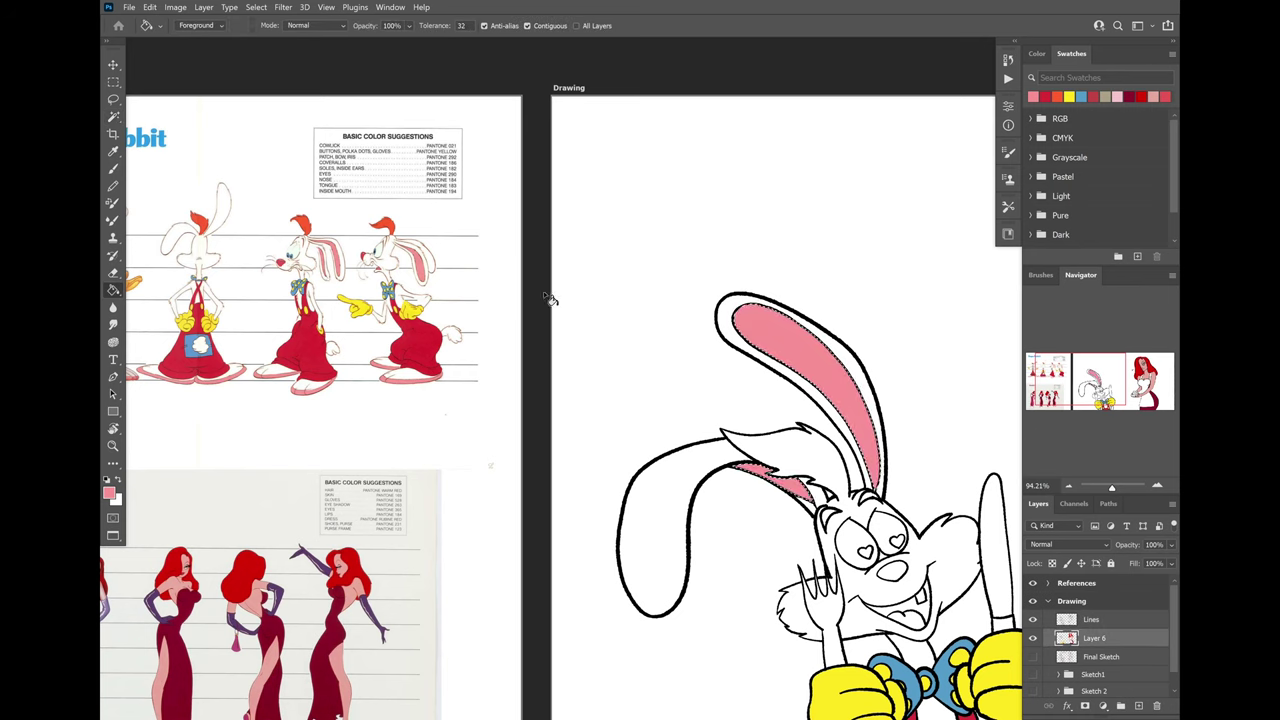
# - Sample the red of the reference rabbit's nose and fill the drawn rabbit's nose with it on Layer 6
pyautogui.press('i')
pyautogui.click(288, 256)
pyautogui.press('w')
pyautogui.hotkey('alt', ']')
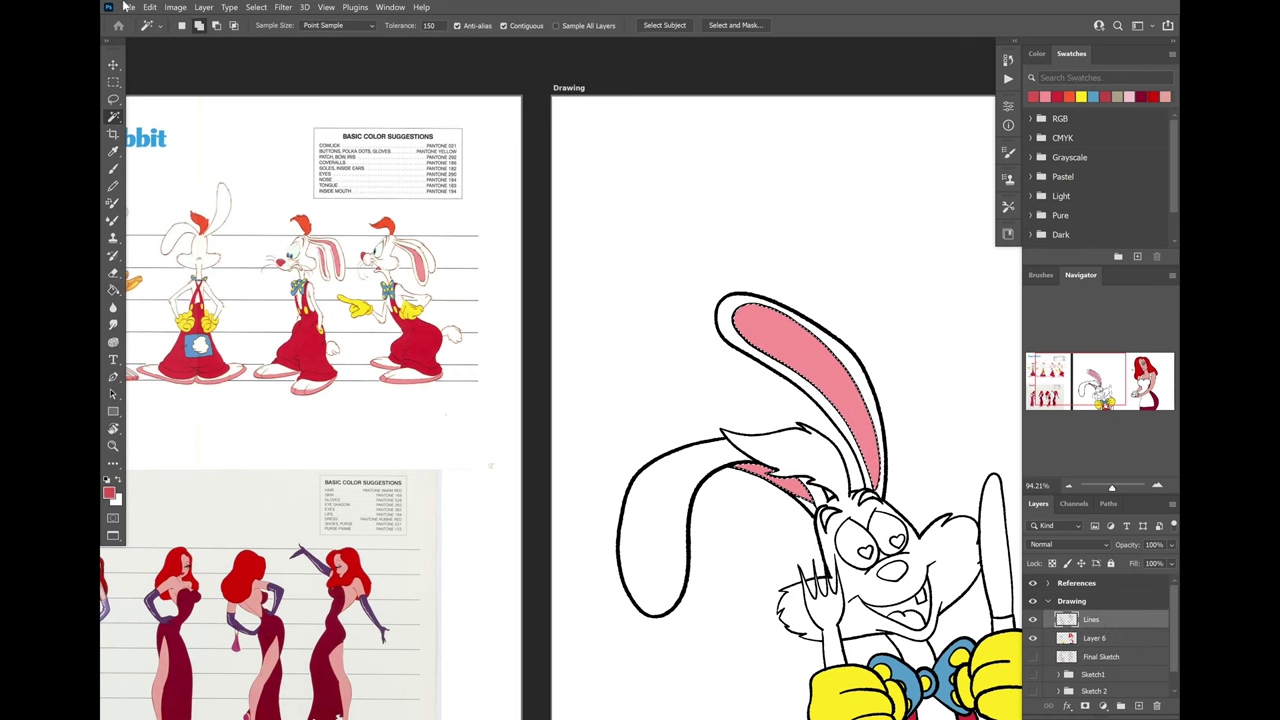
pyautogui.hotkey('ctrl', 'd')
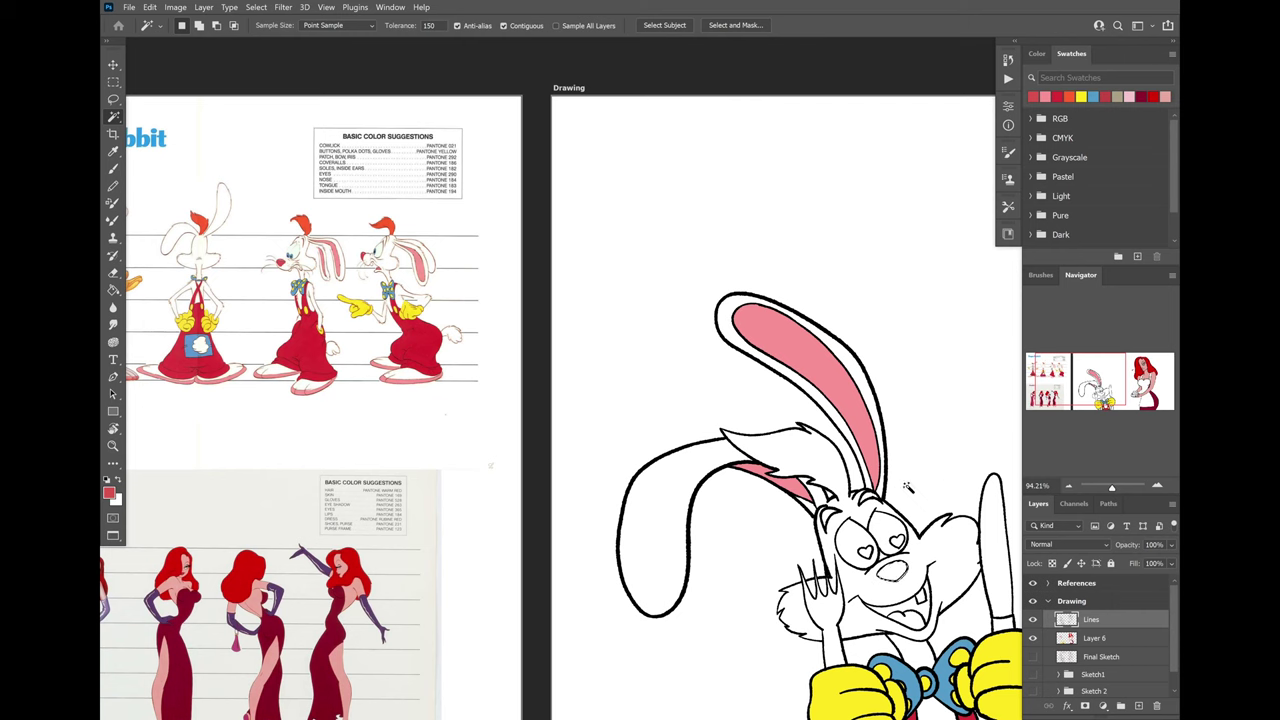
pyautogui.hotkey('alt', '[')
pyautogui.press('g')
pyautogui.click(893, 572)
# - Set the foreground colour to orange-red and brush a short zigzag stroke inside the rabbit's hair tuft on Layer 6
pyautogui.scroll(-3, 940, 562)
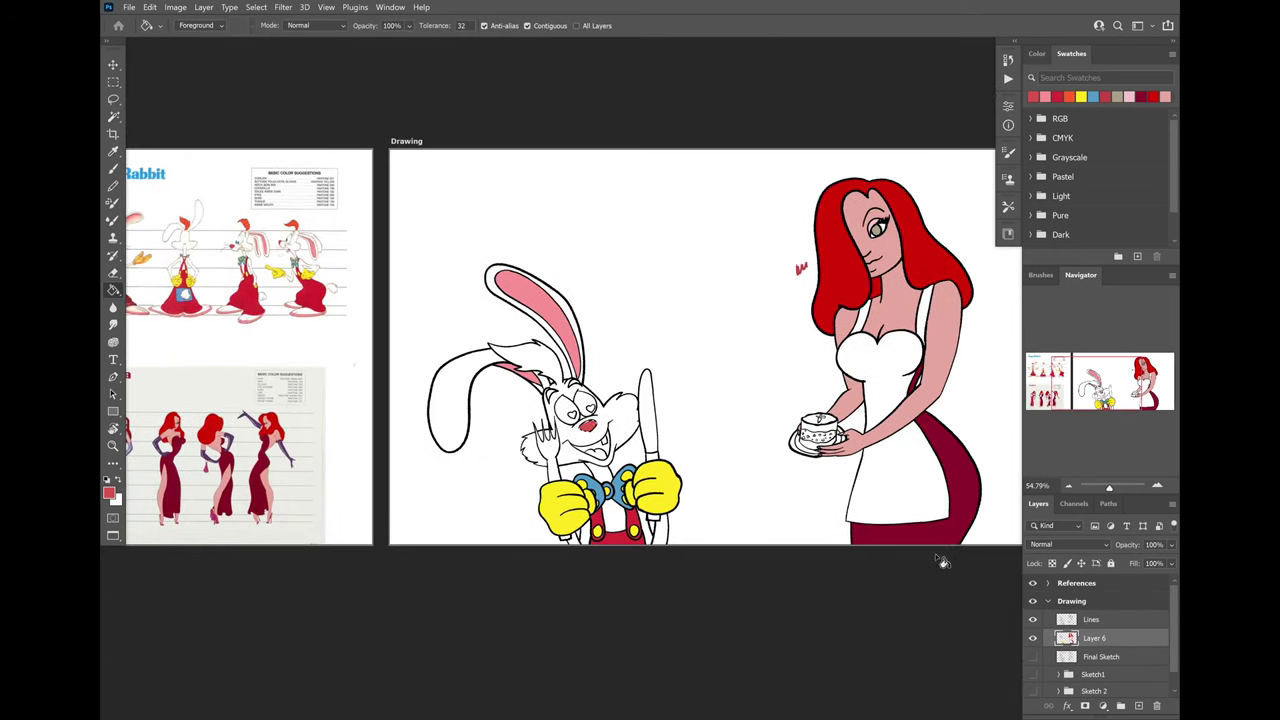
pyautogui.press('b')
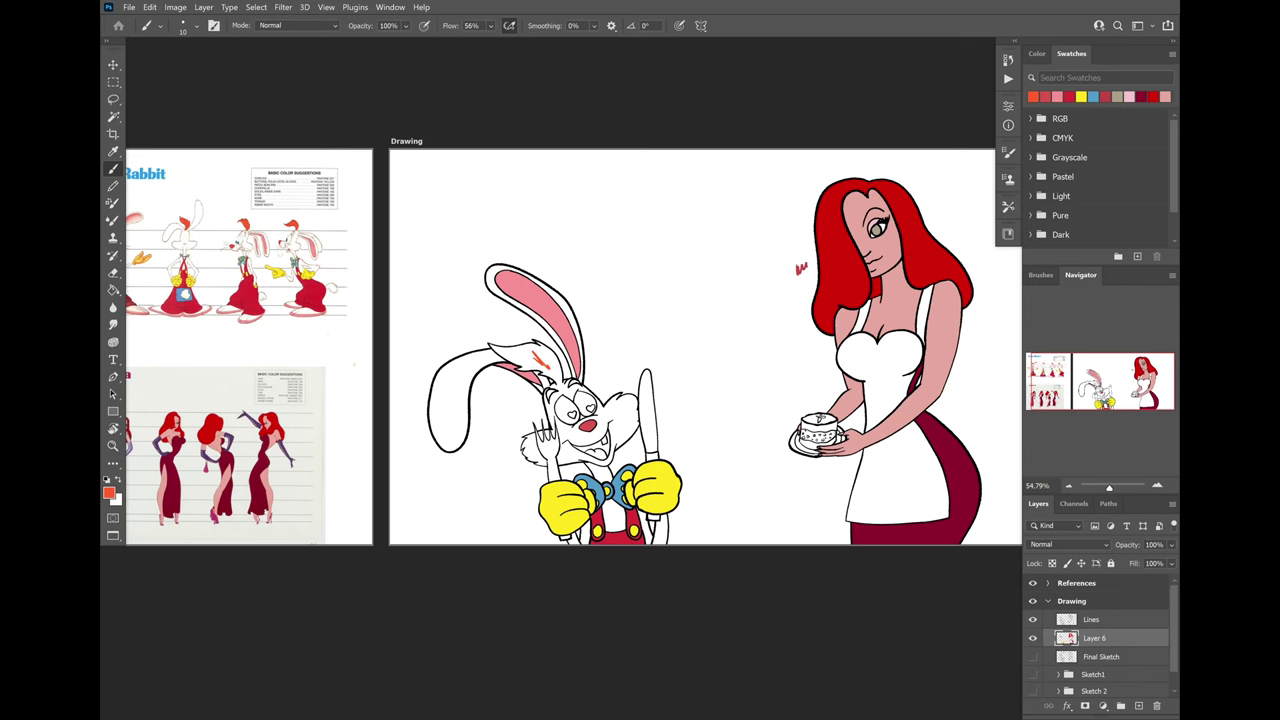
pyautogui.moveTo(400, 330); pyautogui.dragTo(760, 330)
pyautogui.scroll(5, 600, 330)
pyautogui.moveTo(920, 400); pyautogui.dragTo(300, 360)
# - Select the rabbit's eyebrows on the Lines layer and fill them with orange-red on Layer 6
pyautogui.press('w')
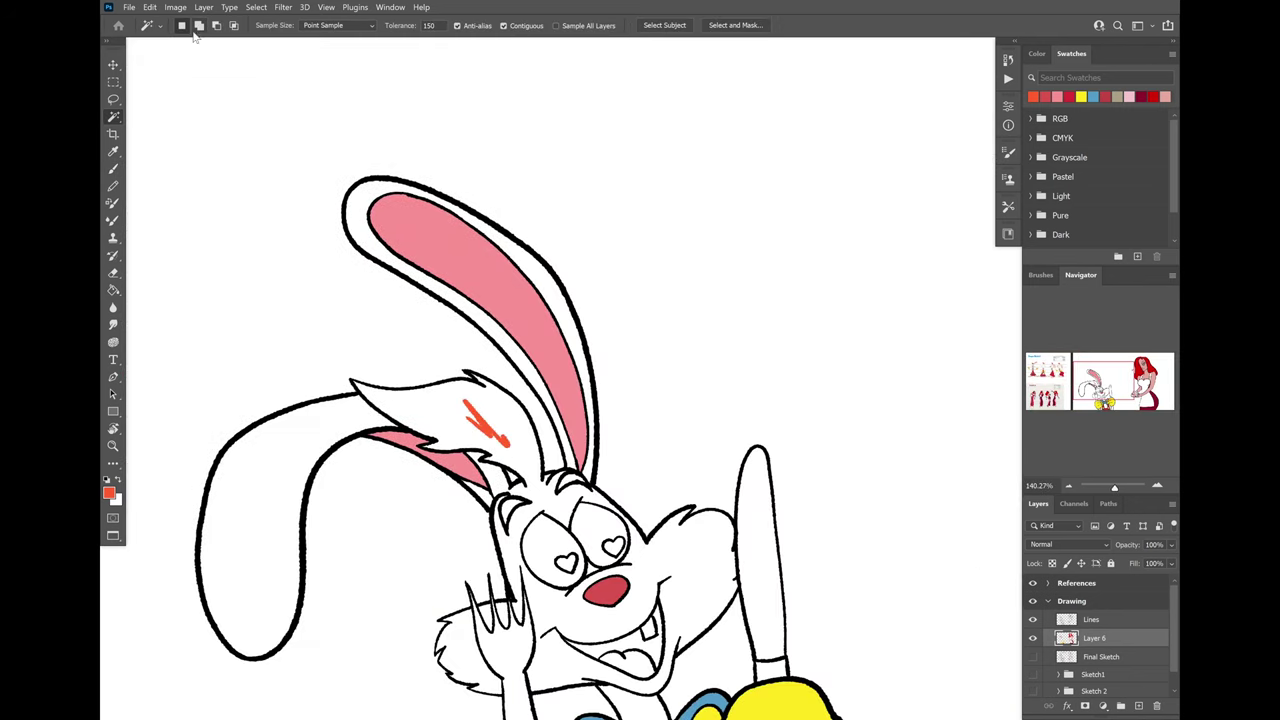
pyautogui.click(199, 26)
pyautogui.hotkey('alt', ']')
pyautogui.press('g')
pyautogui.hotkey('alt', '[')
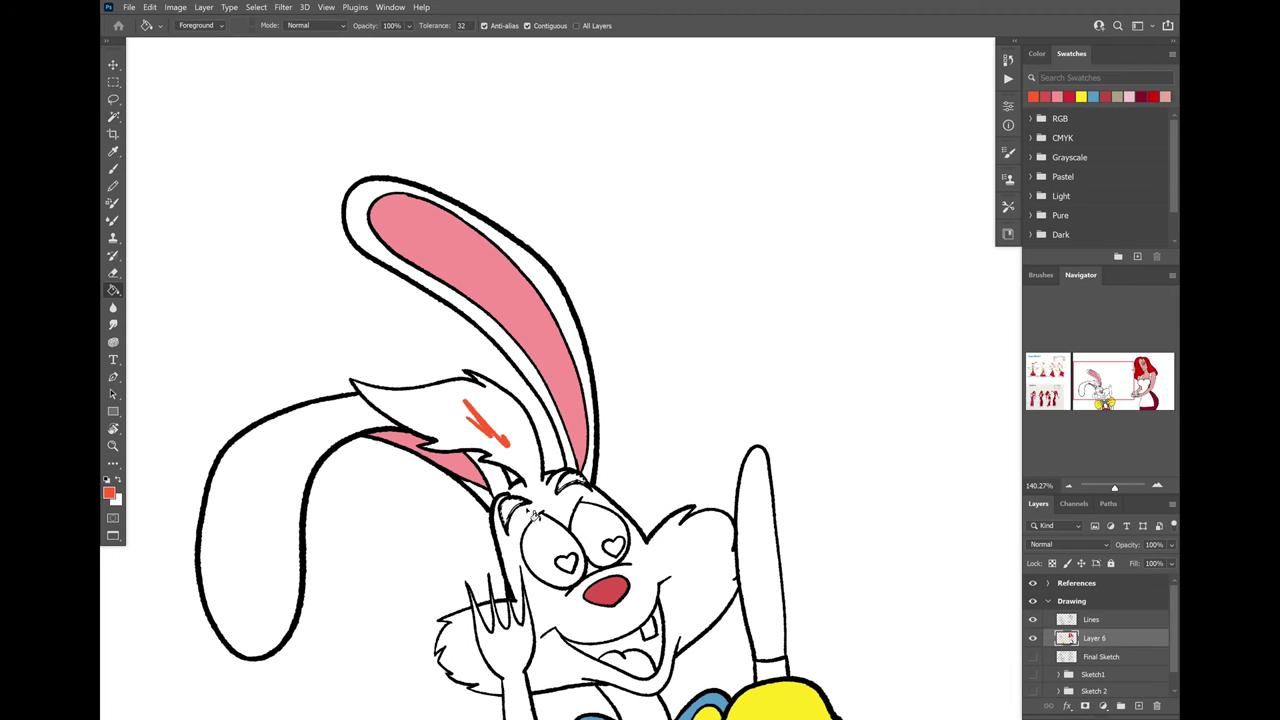
pyautogui.scroll(-5, 676, 488)
# - Select the hearts in the rabbit's eyes on the Lines layer and fill them with red on Layer 6
pyautogui.press('i')
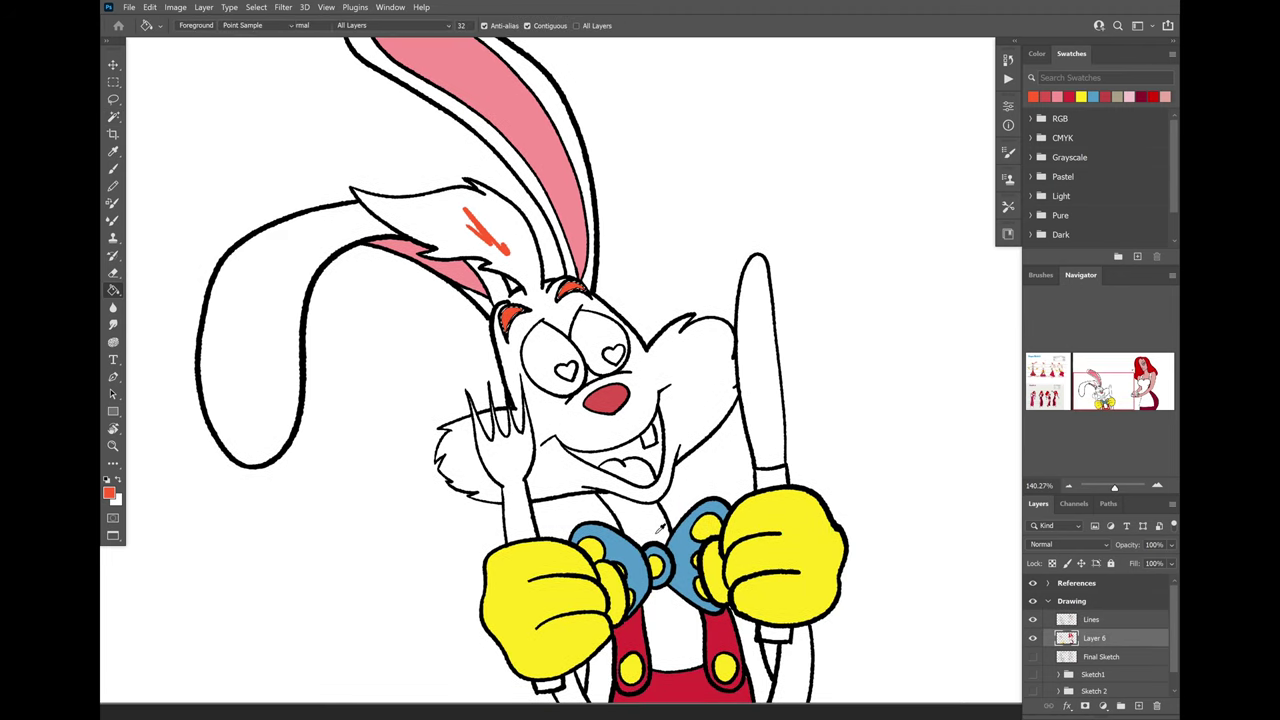
pyautogui.click(609, 398)
pyautogui.press('w')
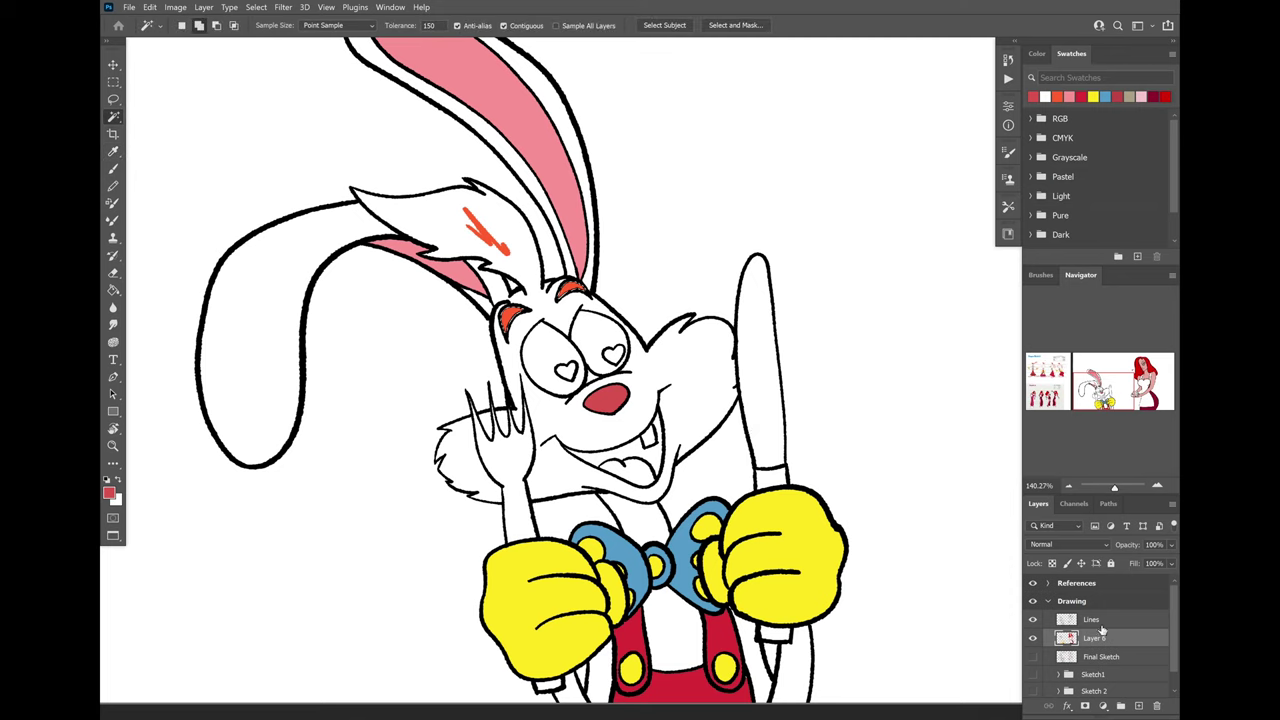
pyautogui.hotkey('alt', ']')
pyautogui.hotkey('alt', '[')
pyautogui.press('g')
pyautogui.hotkey('alt', 'BackSpace')
pyautogui.press('alt')
pyautogui.press('b')
pyautogui.moveTo(543, 291); pyautogui.dragTo(528, 335)
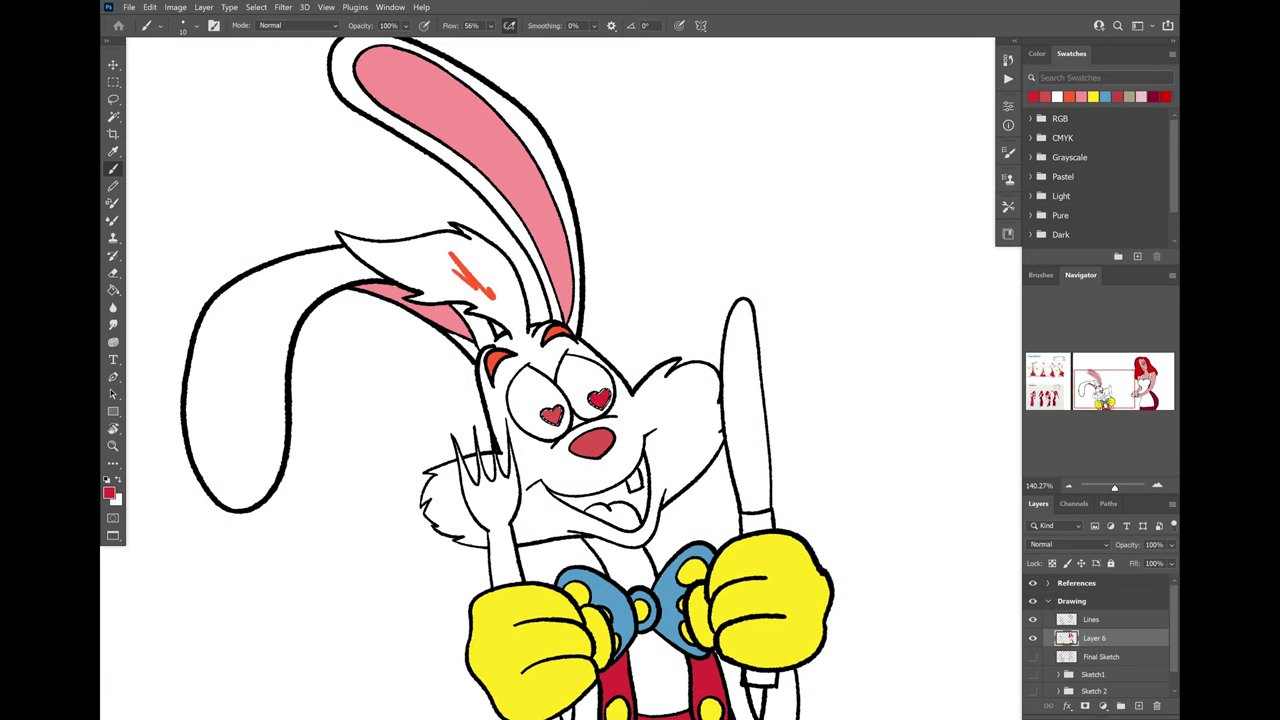